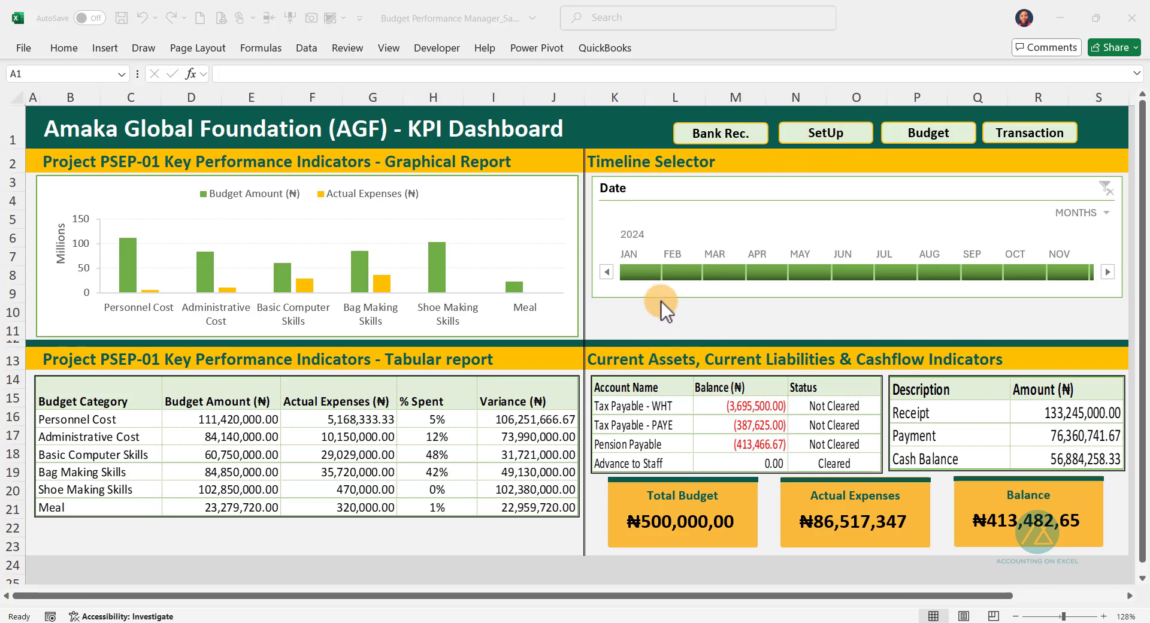
Go to the SetUp sheet from the KPI dashboard and select the business name cell.
{"action": "left_click", "coordinate": [816, 132]}
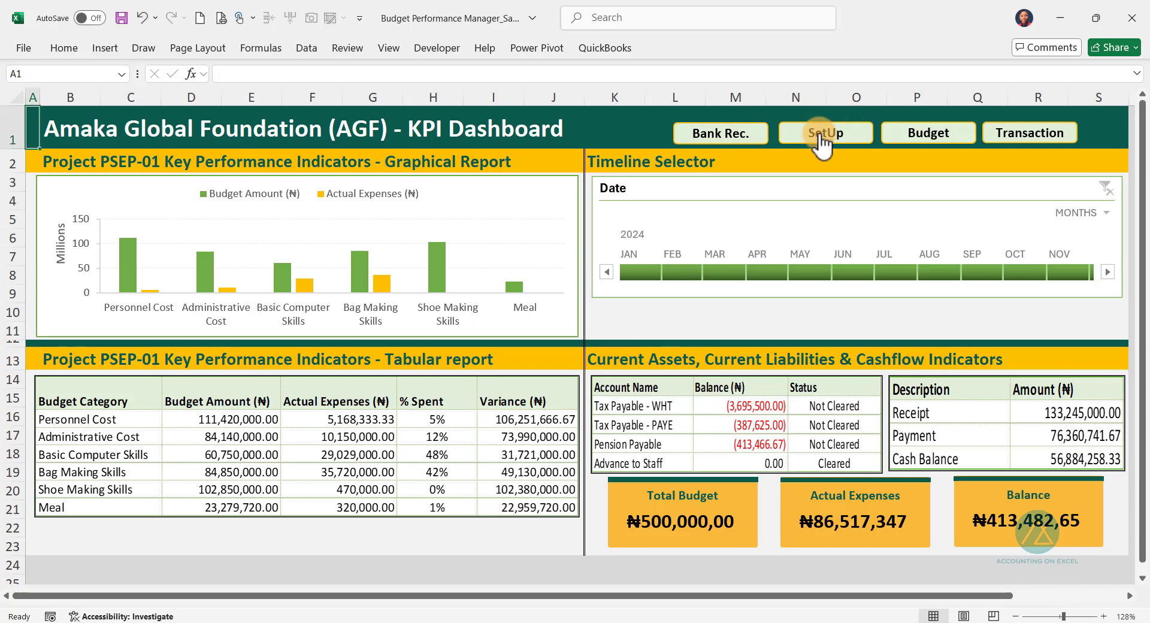
{"action": "left_click", "coordinate": [824, 137]}
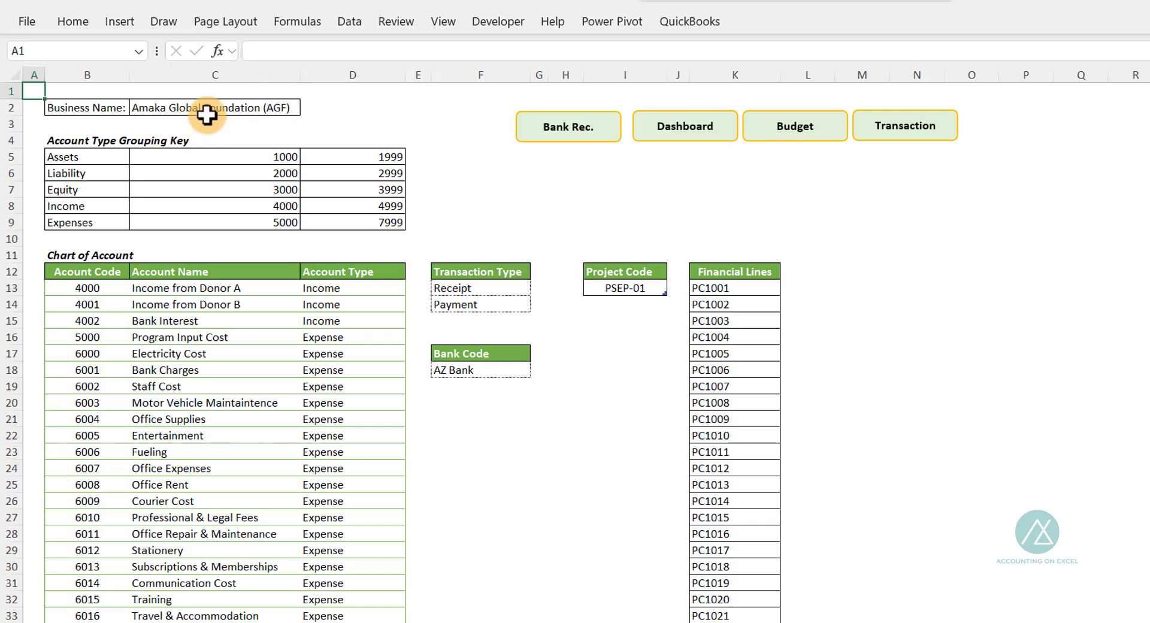
{"action": "left_click", "coordinate": [155, 107]}
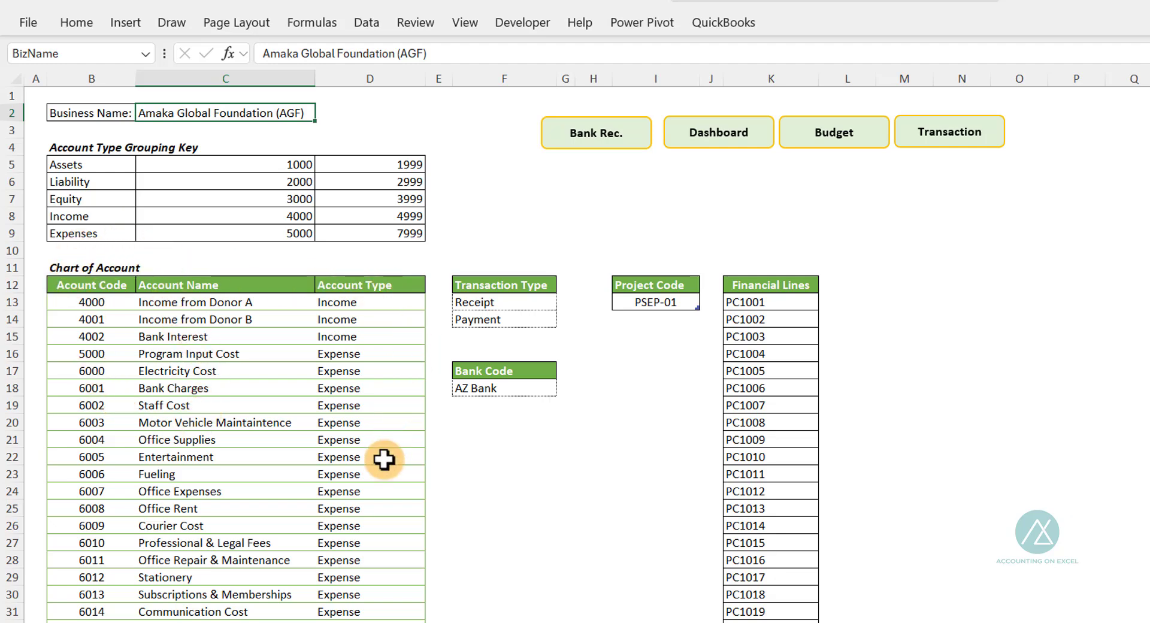
Review the Chart of Account table from the income accounts through to the Surplus/Deficit row.
{"action": "left_click", "coordinate": [160, 336]}
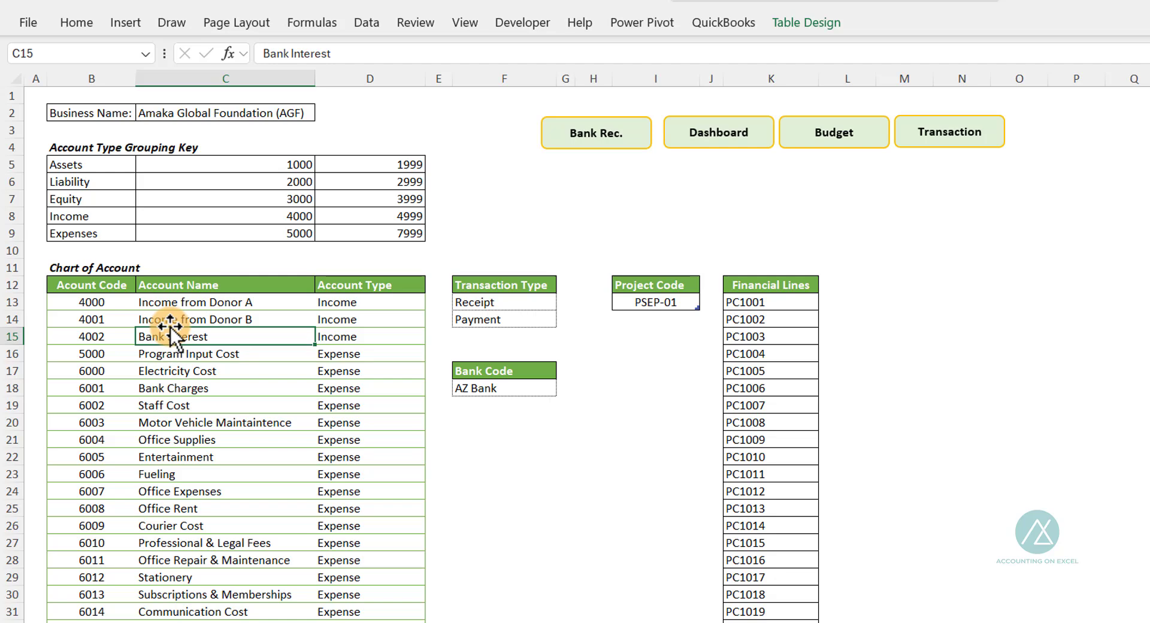
{"action": "left_click", "coordinate": [169, 318]}
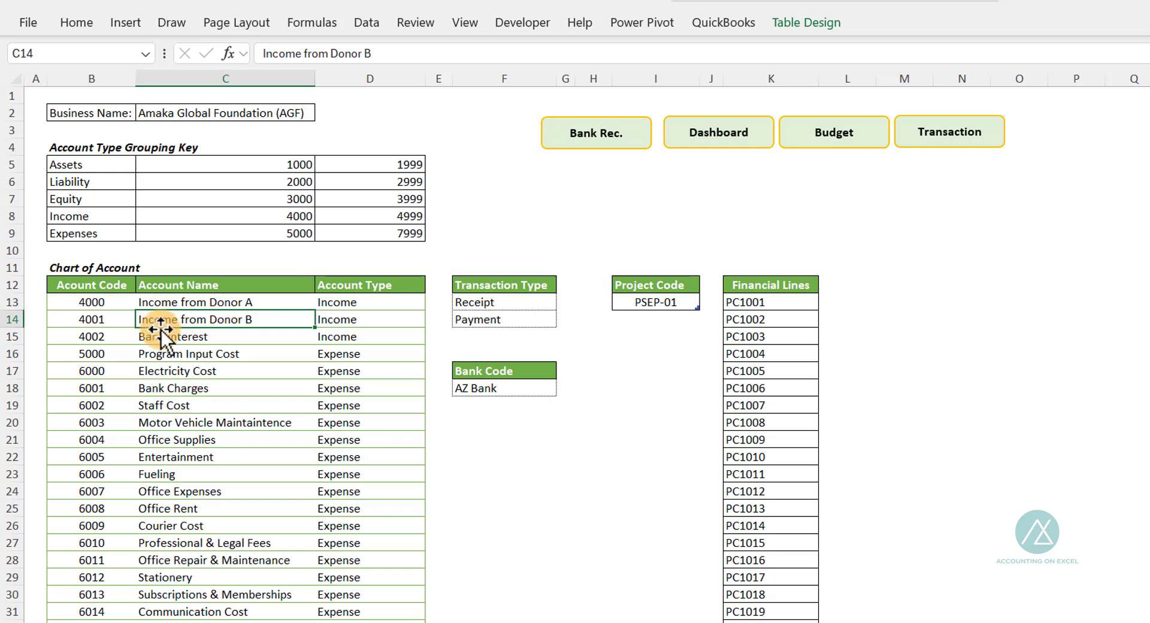
{"action": "scroll", "coordinate": [187, 431], "scroll_direction": "down", "scroll_amount": 4}
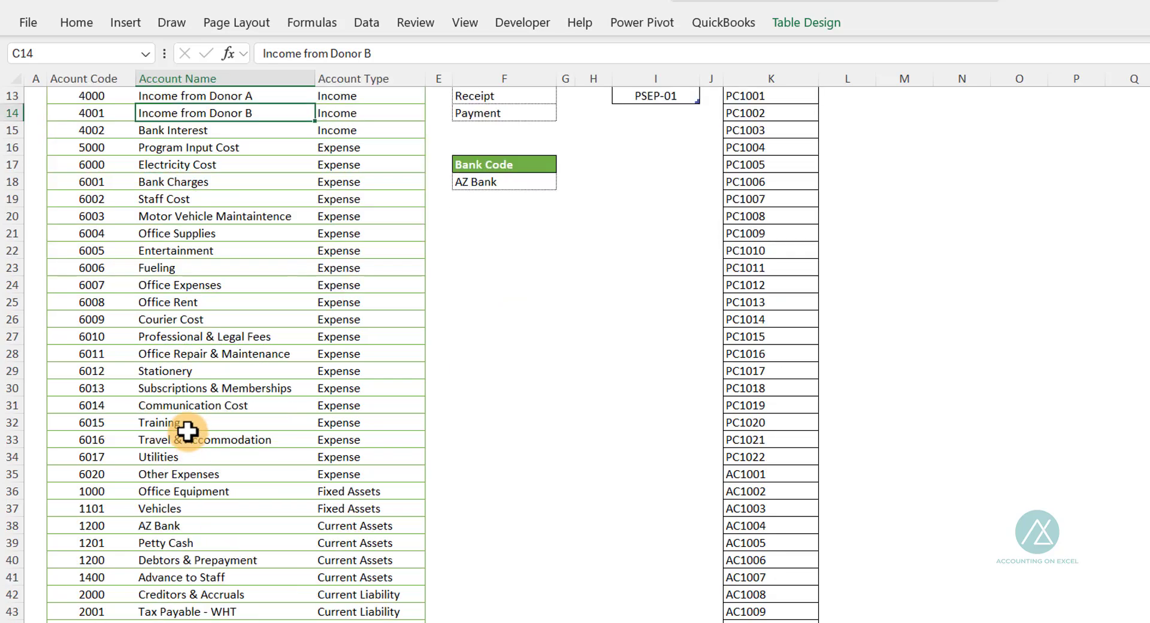
{"action": "scroll", "coordinate": [188, 431], "scroll_direction": "down", "scroll_amount": 5}
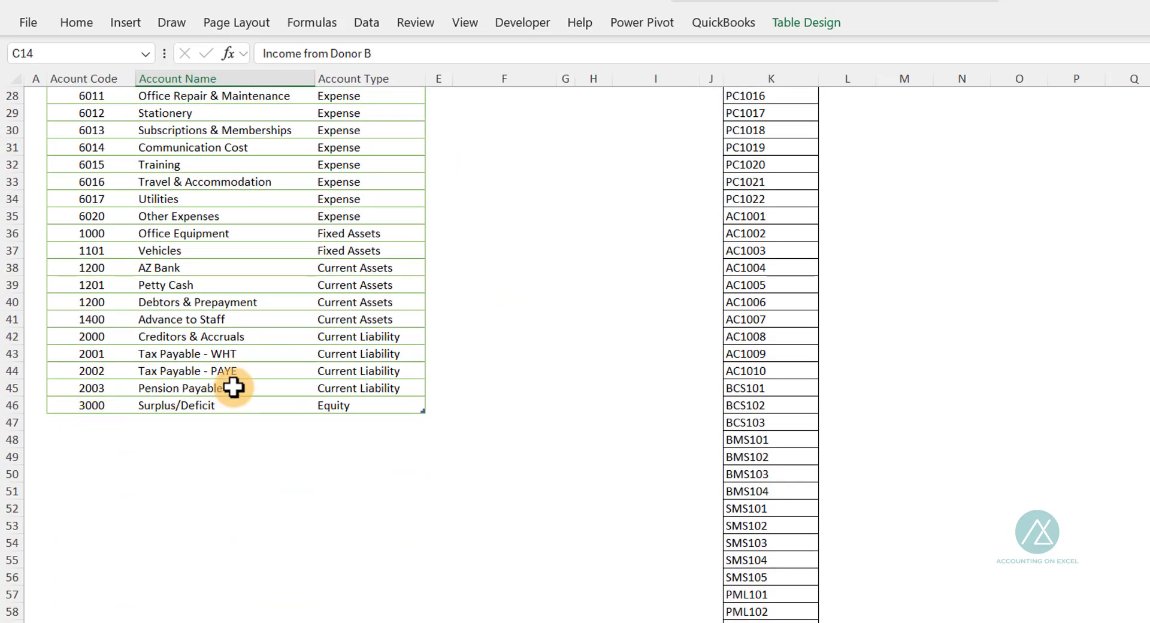
{"action": "scroll", "coordinate": [234, 387], "scroll_direction": "up", "scroll_amount": 8}
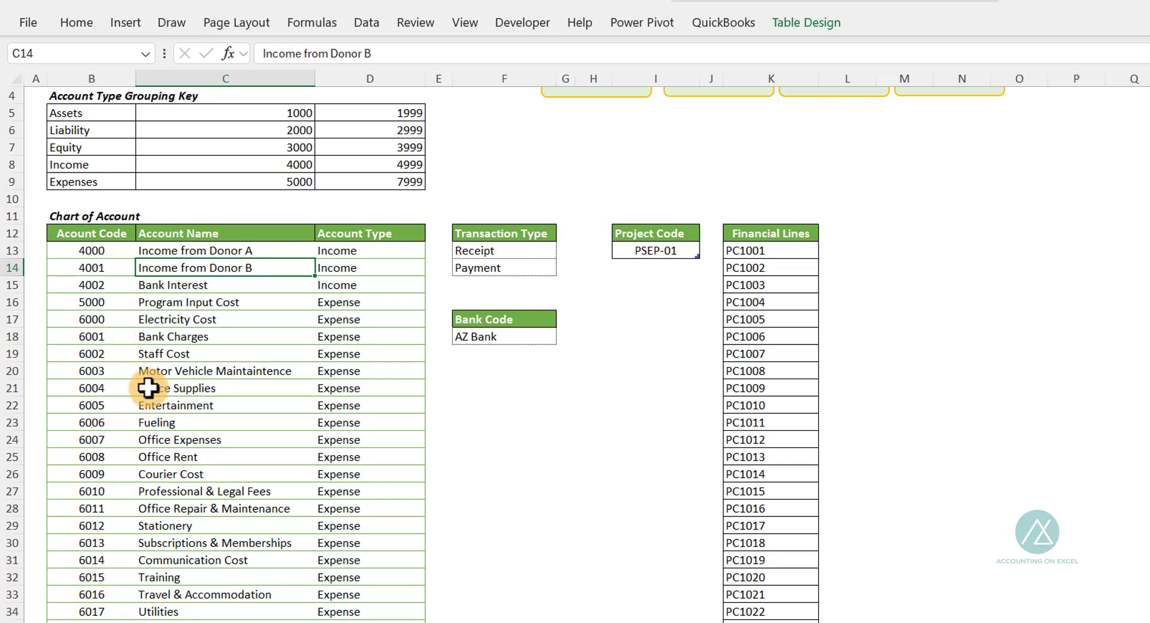
{"action": "scroll", "coordinate": [148, 388], "scroll_direction": "up", "scroll_amount": 1}
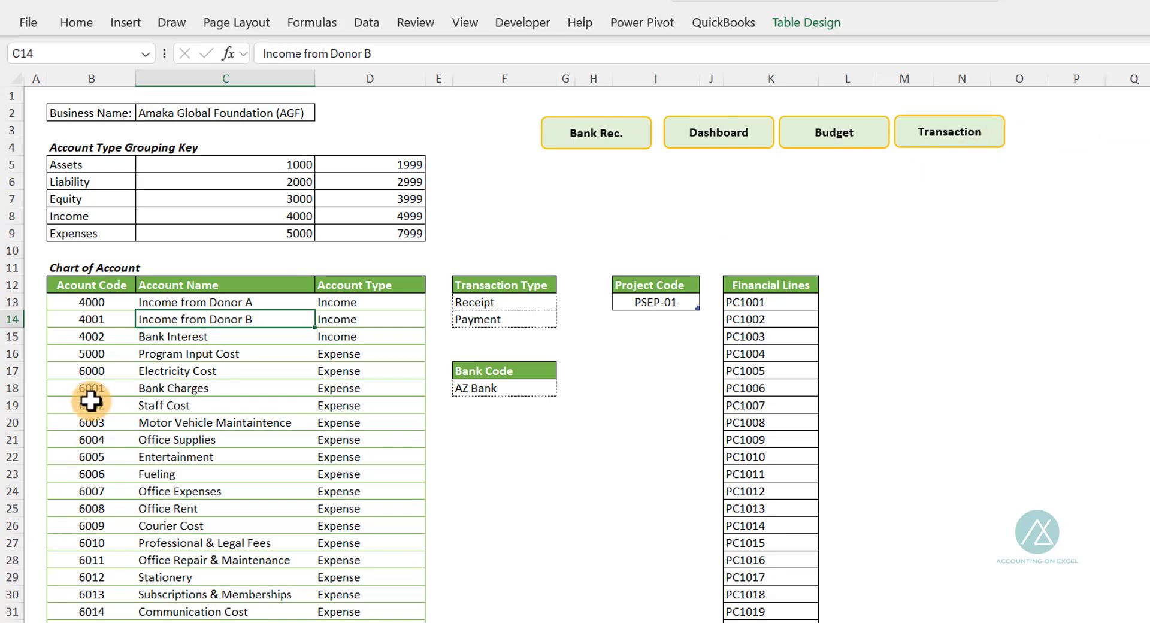
{"action": "scroll", "coordinate": [222, 560], "scroll_direction": "down", "scroll_amount": 4}
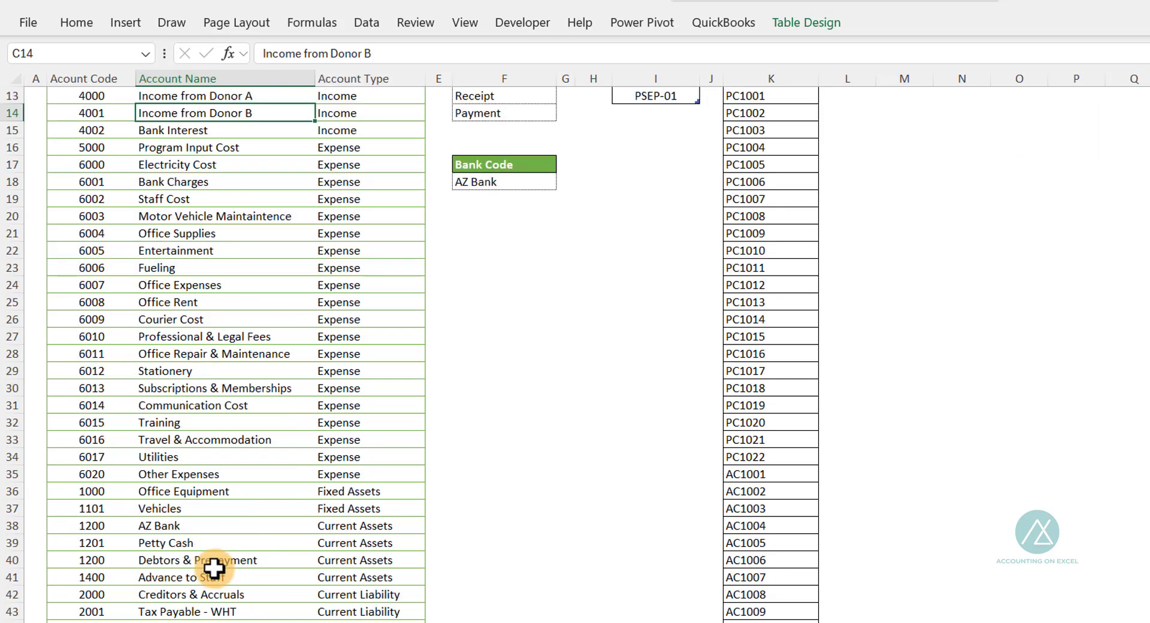
{"action": "scroll", "coordinate": [213, 566], "scroll_direction": "down", "scroll_amount": 4}
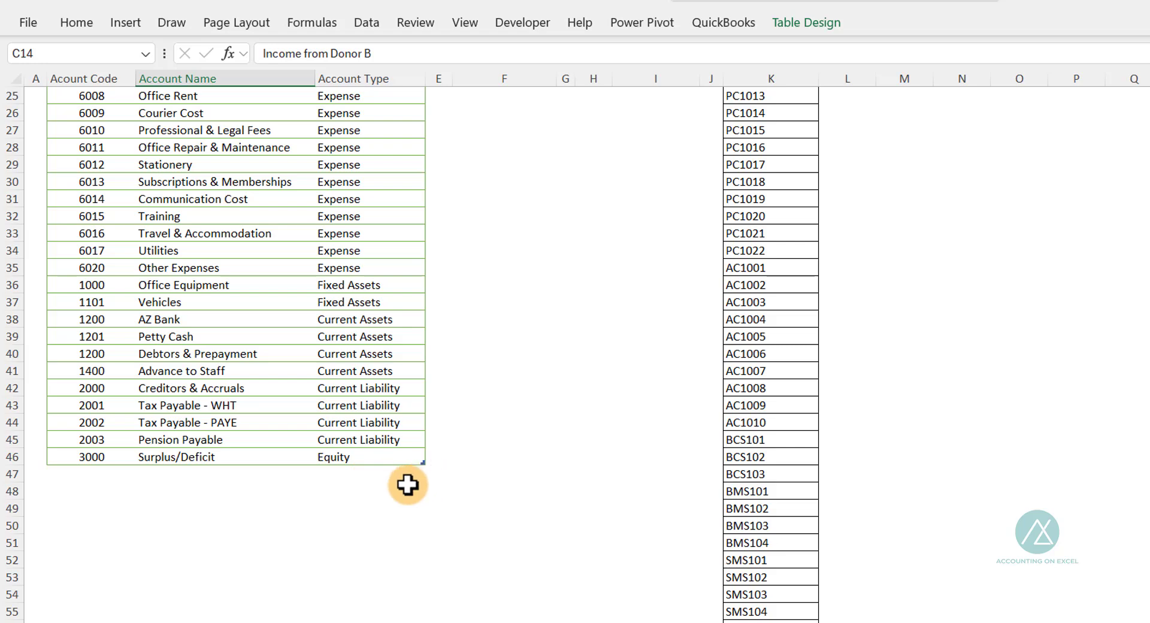
{"action": "scroll", "coordinate": [192, 326], "scroll_direction": "up", "scroll_amount": 8}
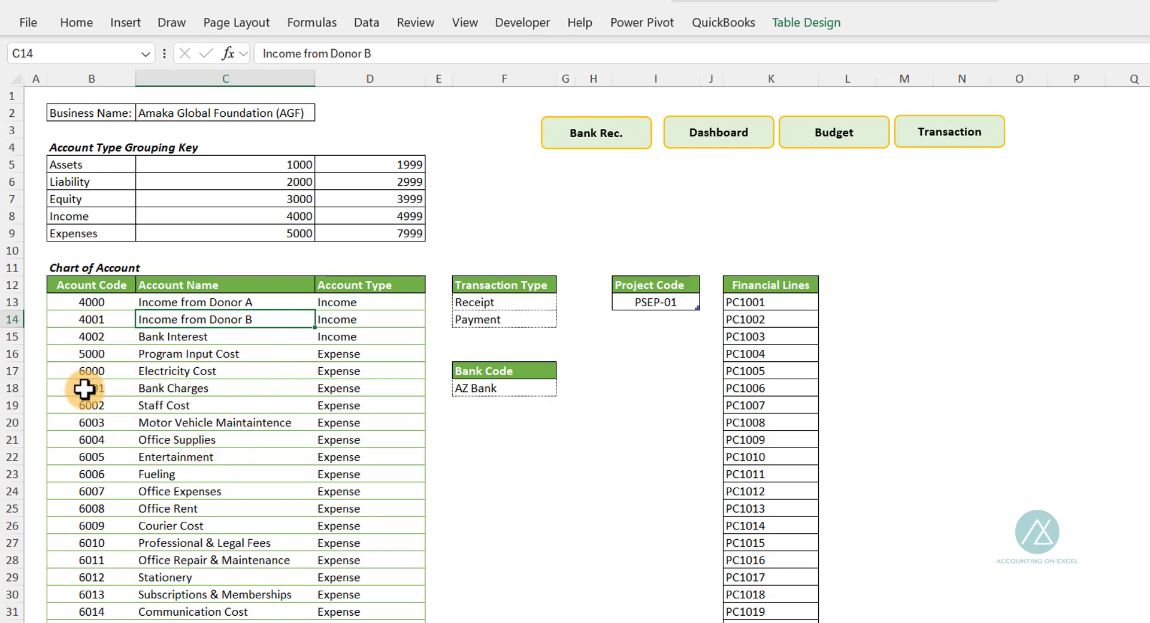
{"action": "left_click", "coordinate": [51, 319]}
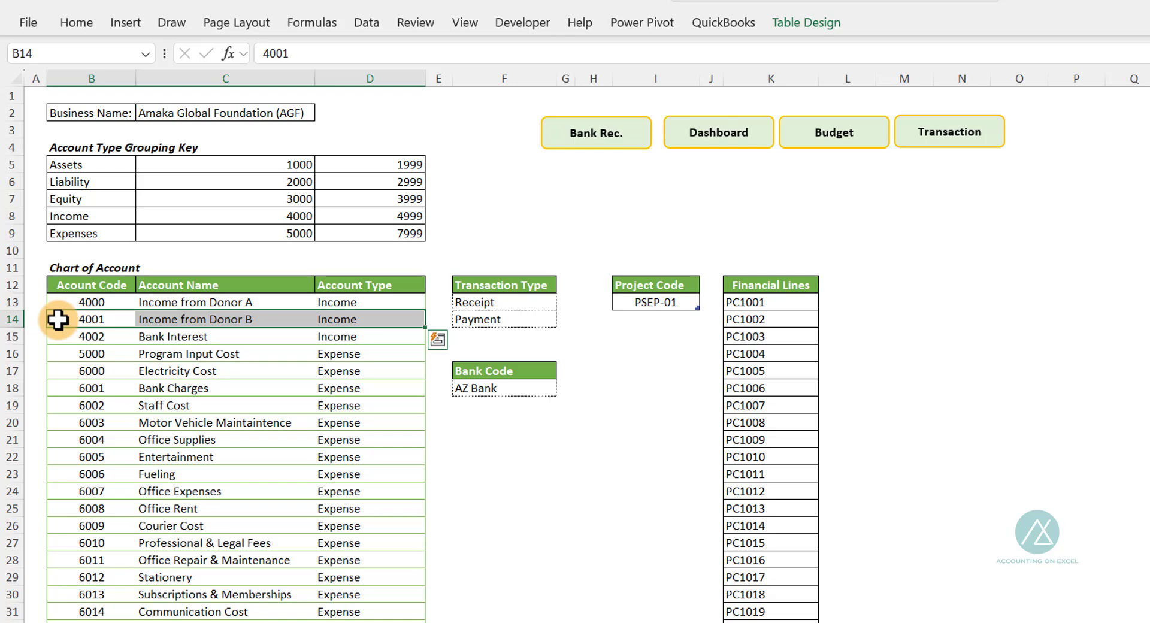
{"action": "right_click", "coordinate": [50, 319]}
{"action": "mouse_move", "coordinate": [147, 324]}
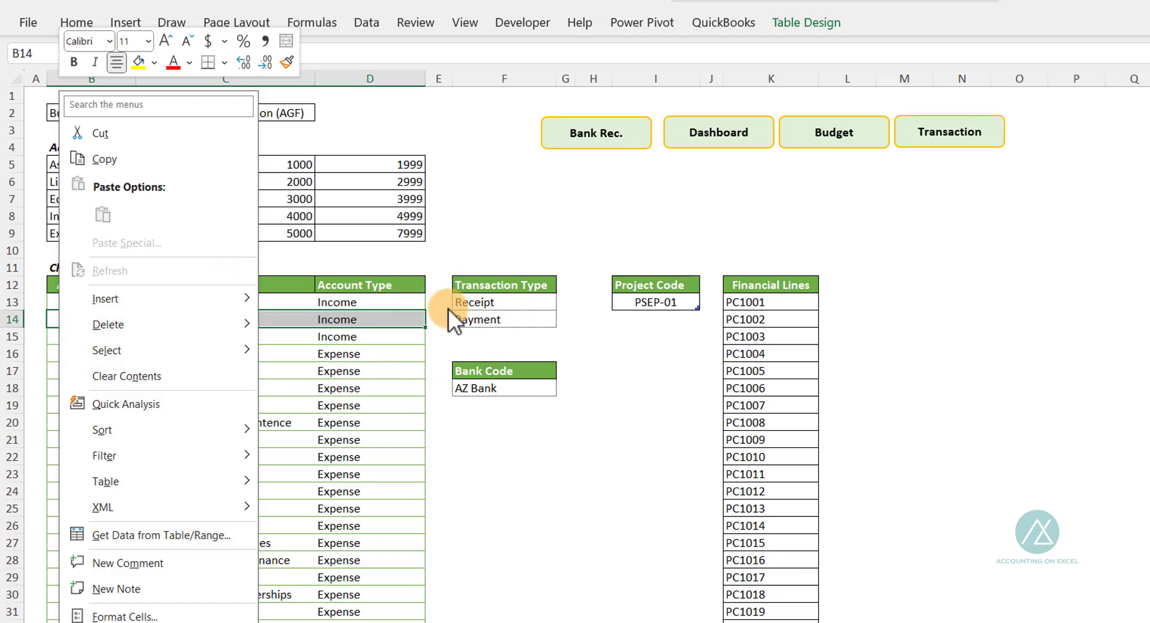
{"action": "key", "text": "Escape"}
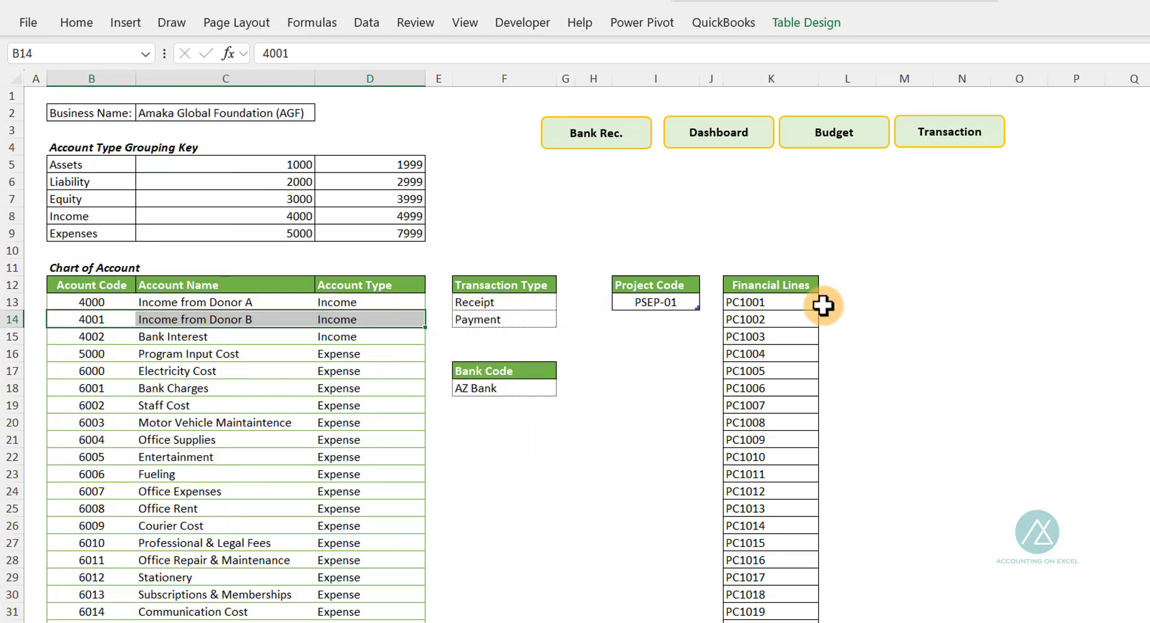
{"action": "left_click", "coordinate": [472, 317]}
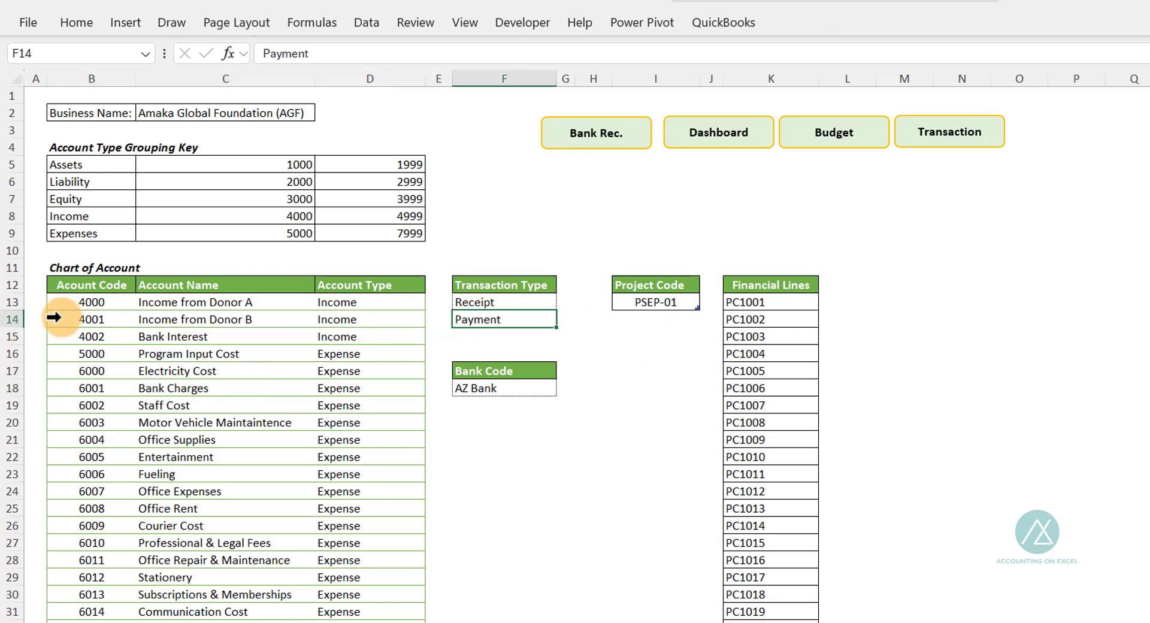
Delete the Income from Donor B row from the Chart of Account table, leaving the neighbouring tables intact.
{"action": "left_click", "coordinate": [42, 320]}
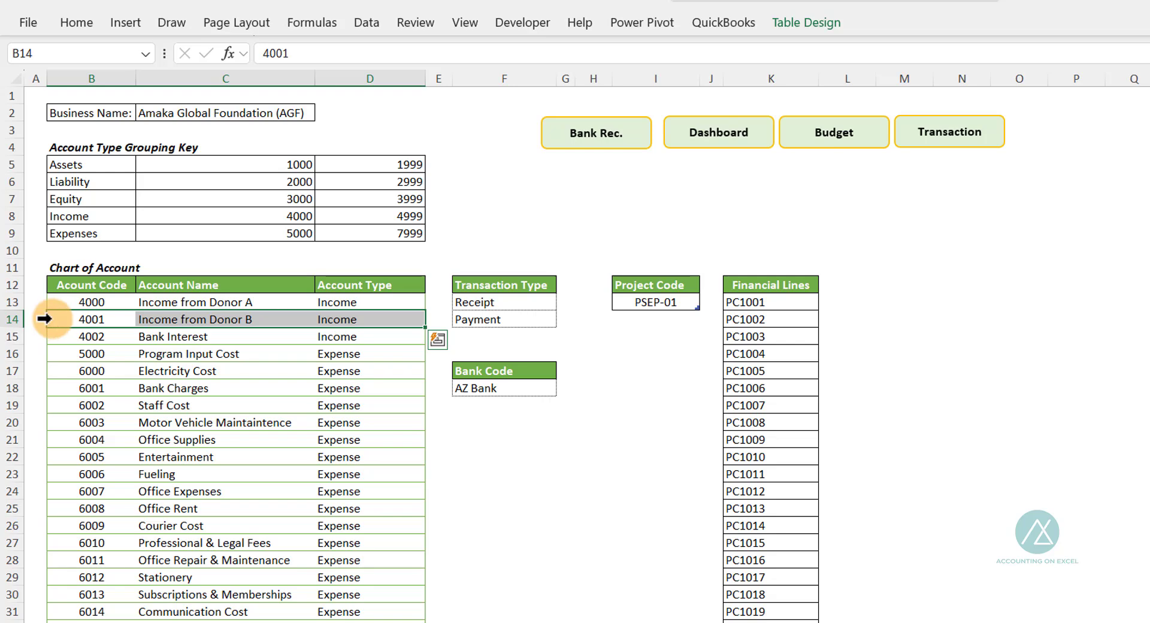
{"action": "right_click", "coordinate": [52, 319]}
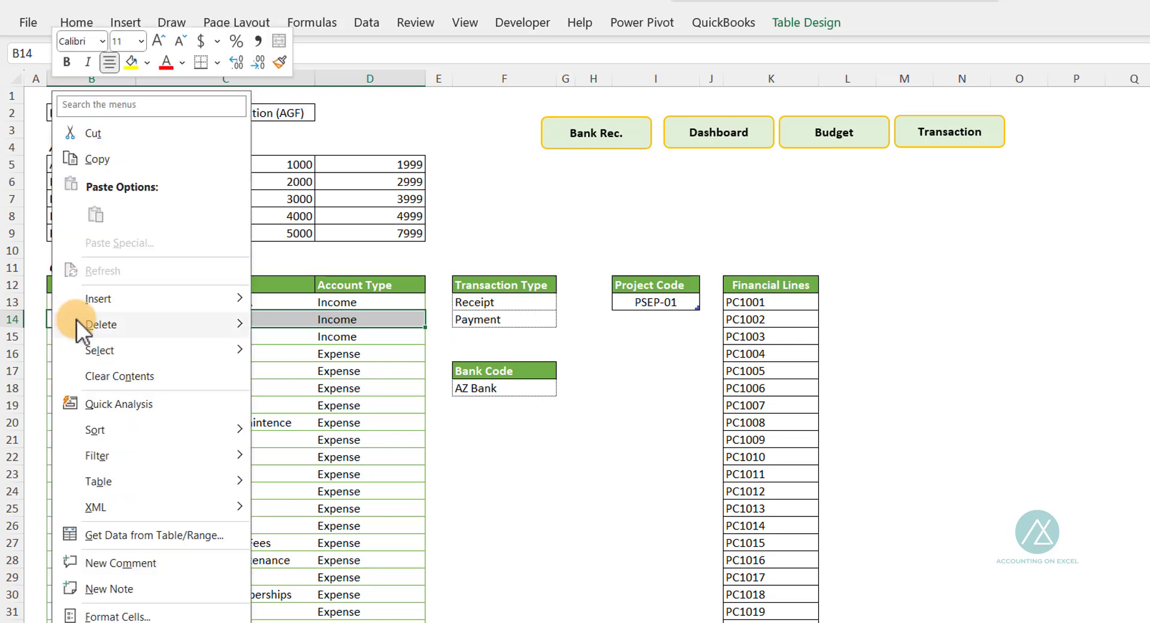
{"action": "mouse_move", "coordinate": [91, 324]}
{"action": "left_click", "coordinate": [294, 354]}
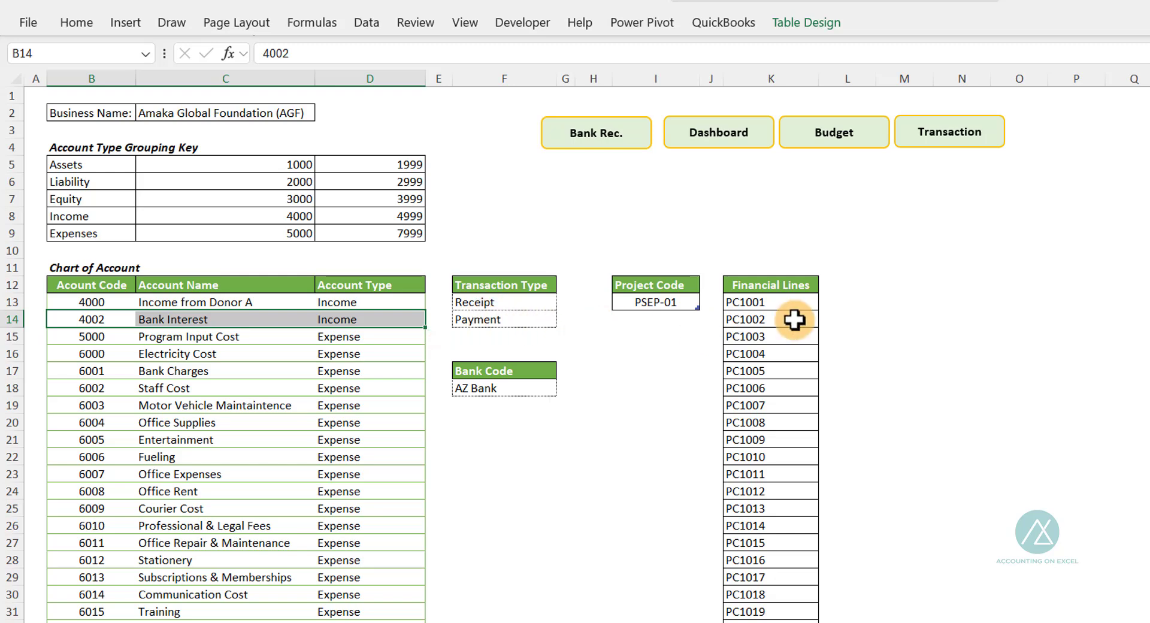
Undo the deletion of the Income from Donor B row.
{"action": "left_click", "coordinate": [12, 319]}
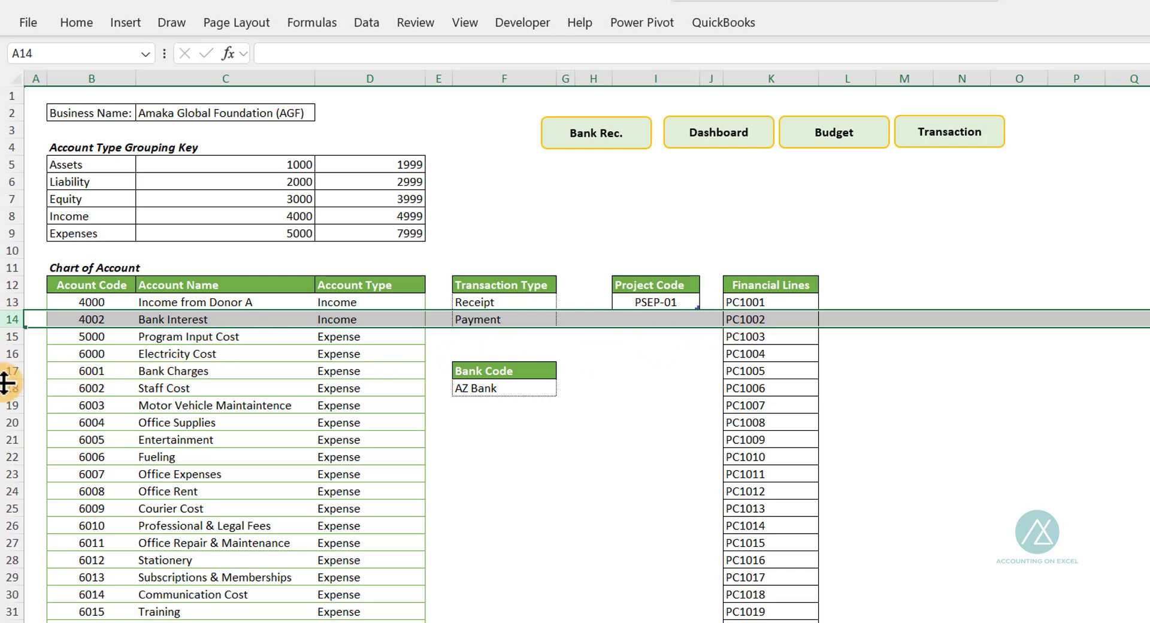
{"action": "key", "text": "ctrl+z"}
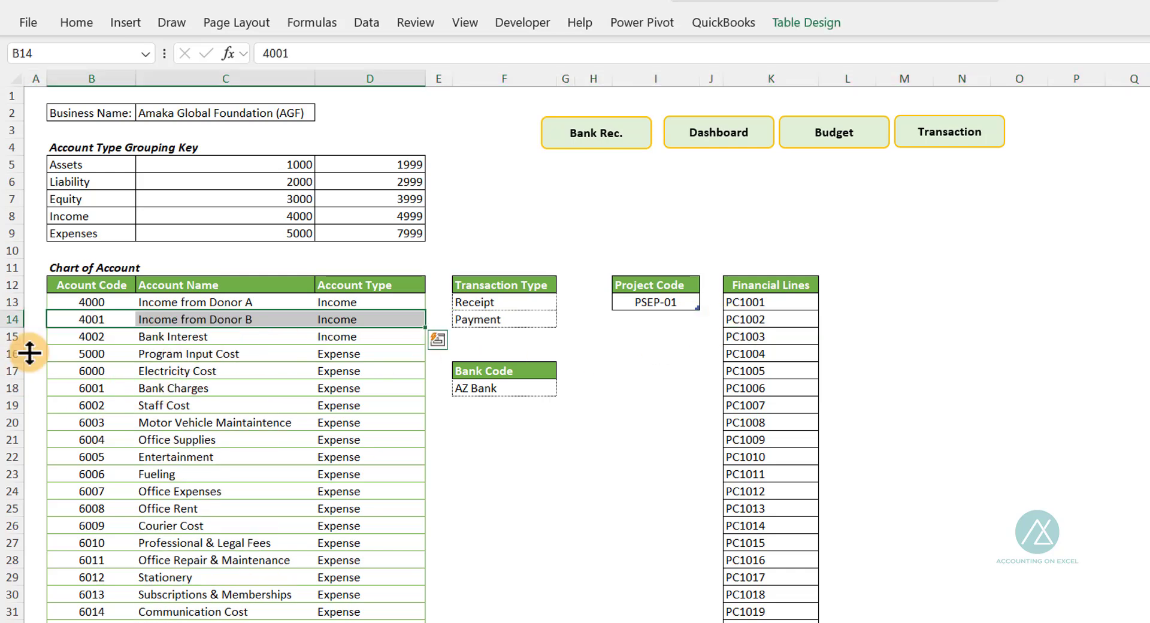
{"action": "left_click", "coordinate": [142, 353]}
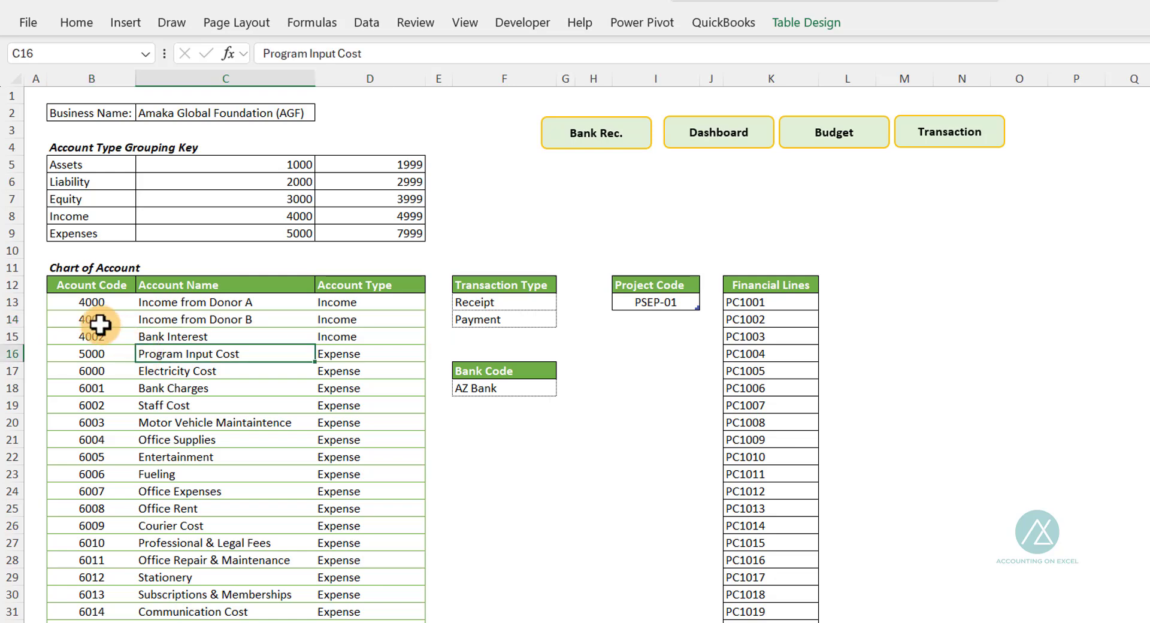
Examine the codes, names and account types of the three income accounts in the Chart of Account table.
{"action": "left_click", "coordinate": [58, 318]}
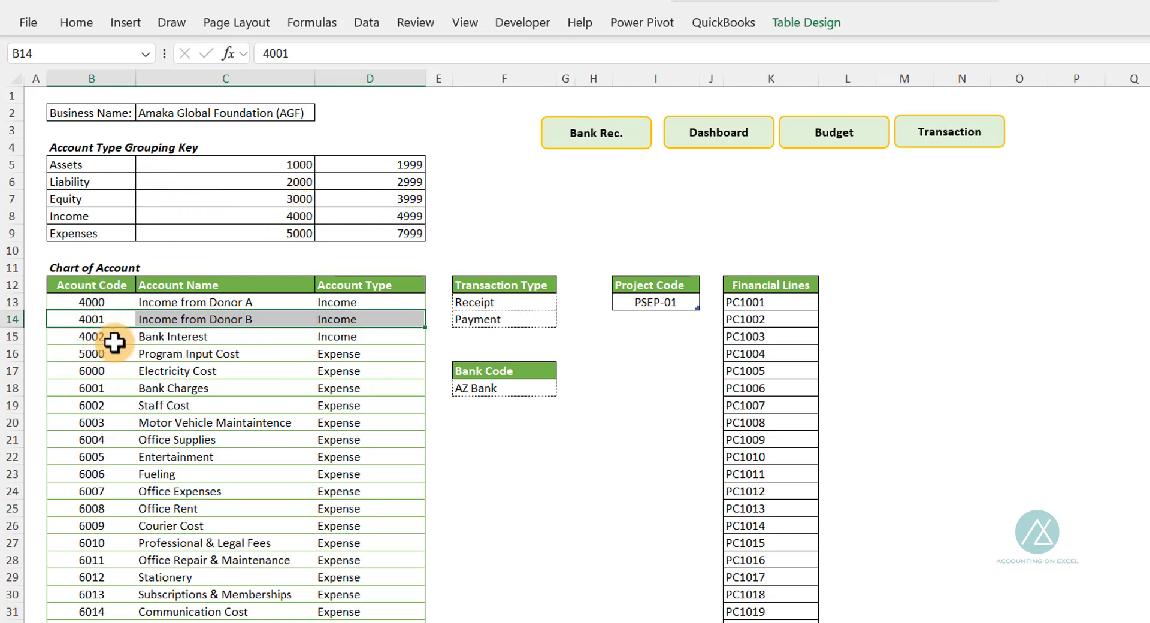
{"action": "left_click", "coordinate": [92, 301]}
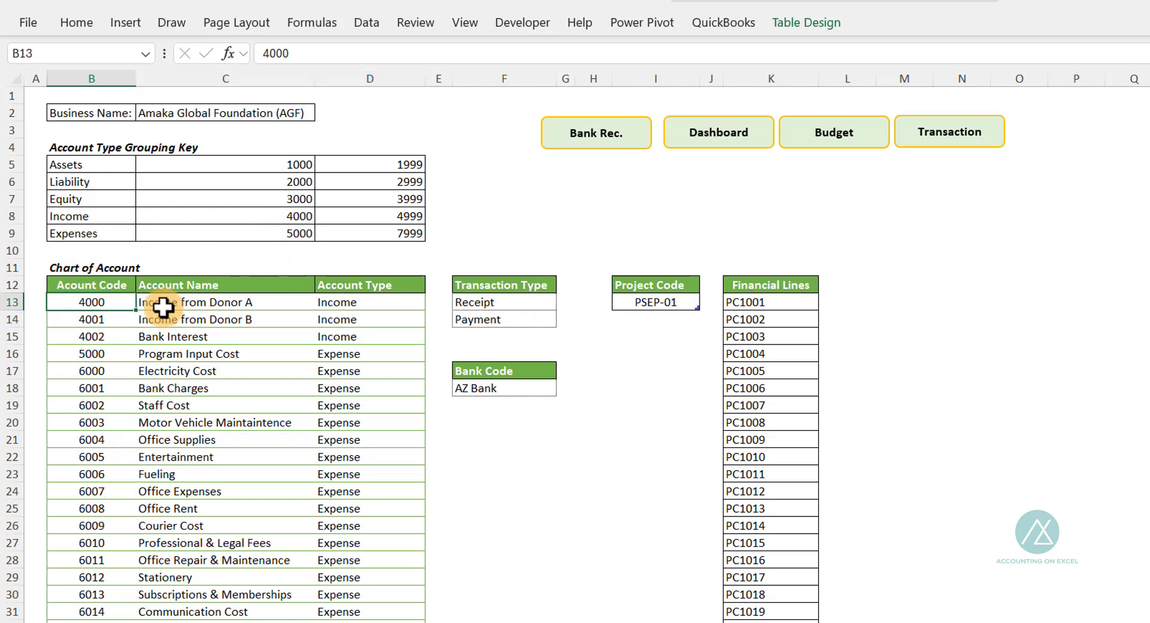
{"action": "left_click", "coordinate": [223, 301]}
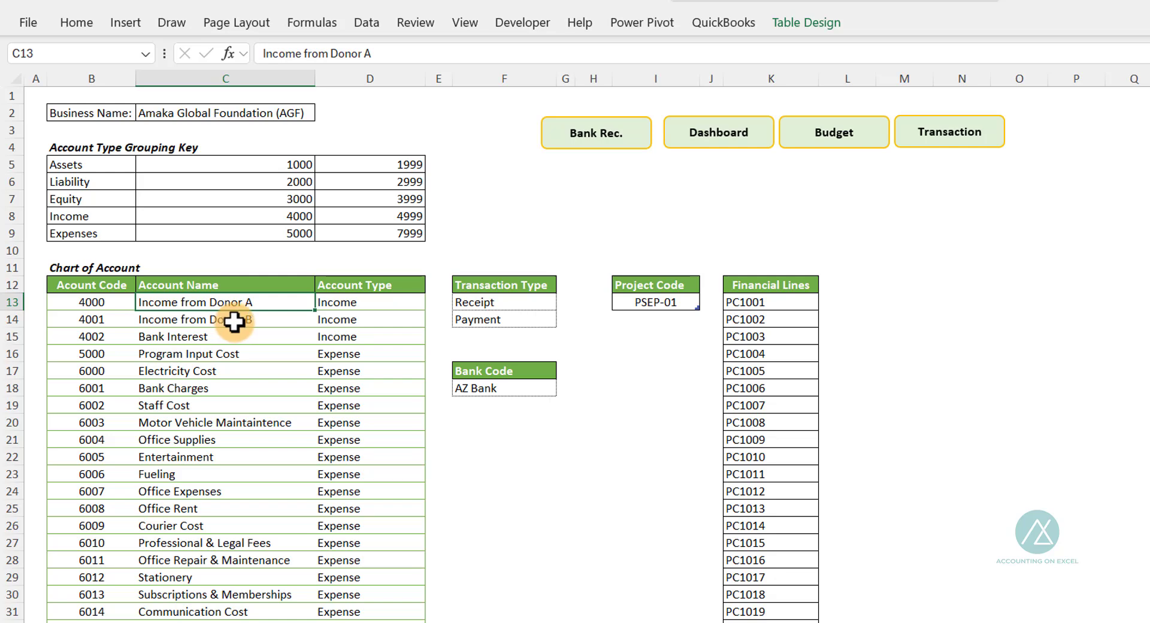
{"action": "left_click", "coordinate": [198, 336]}
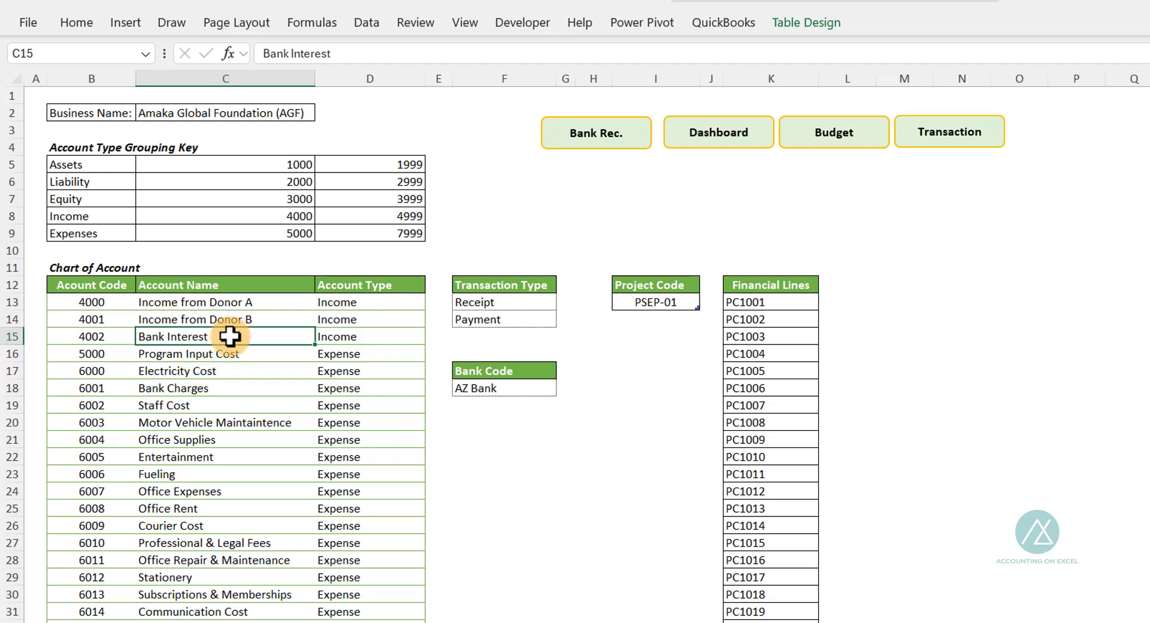
{"action": "left_click", "coordinate": [177, 318]}
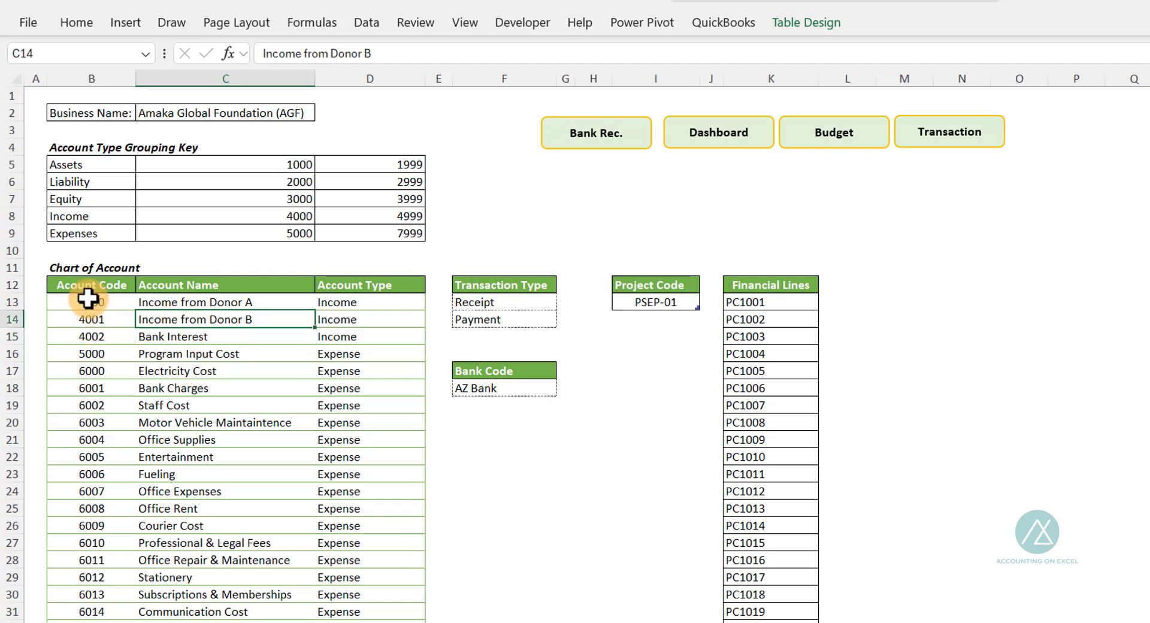
{"action": "left_click_drag", "start_coordinate": [92, 299], "coordinate": [90, 337]}
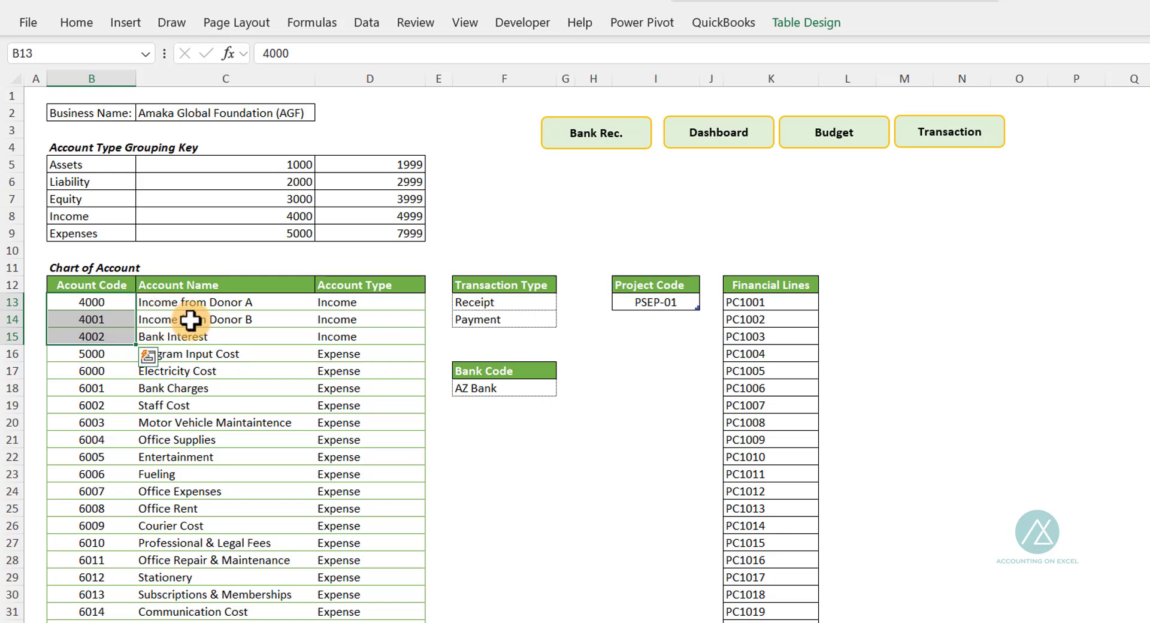
{"action": "left_click", "coordinate": [343, 304]}
{"action": "left_click_drag", "start_coordinate": [344, 310], "coordinate": [341, 336]}
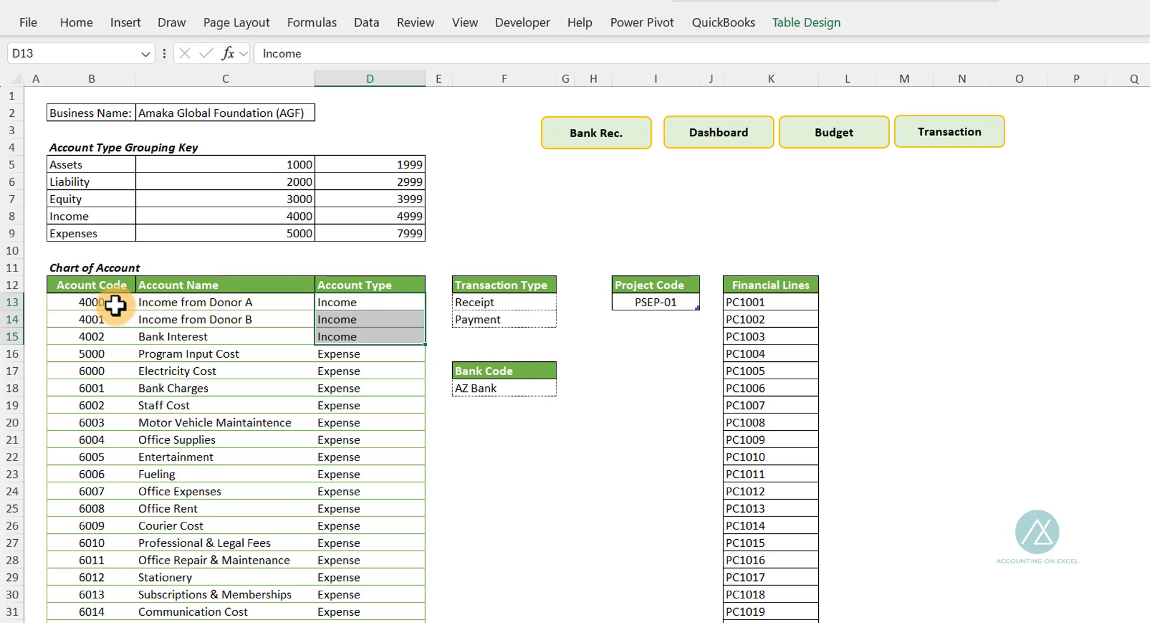
{"action": "left_click_drag", "start_coordinate": [102, 302], "coordinate": [98, 340]}
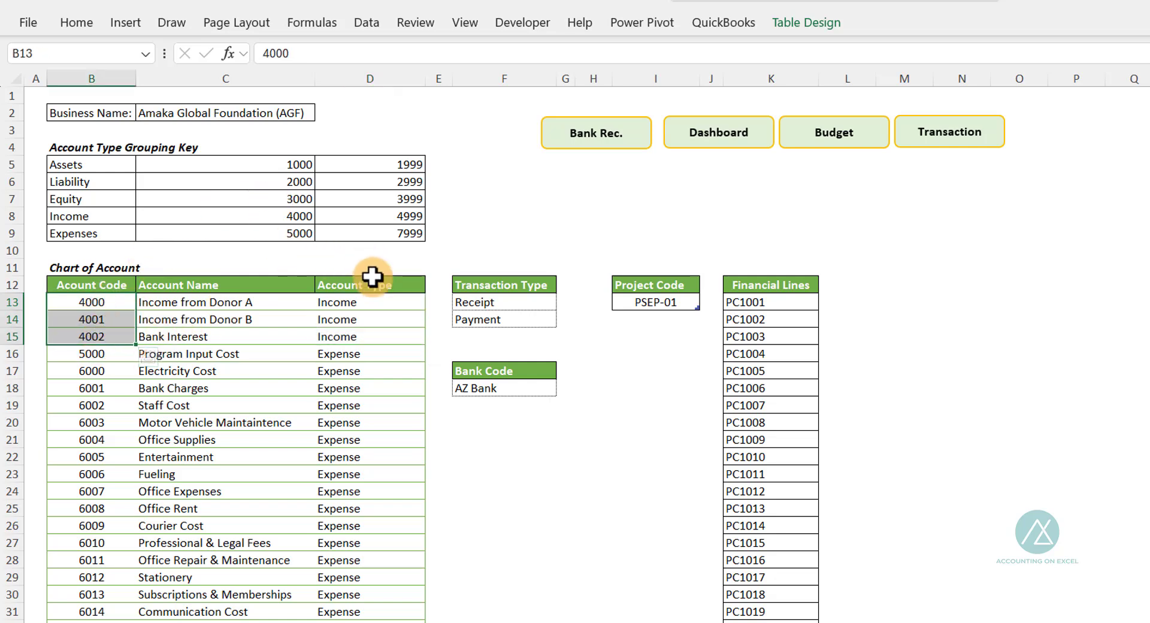
{"action": "left_click_drag", "start_coordinate": [365, 301], "coordinate": [360, 339]}
{"action": "left_click", "coordinate": [93, 337]}
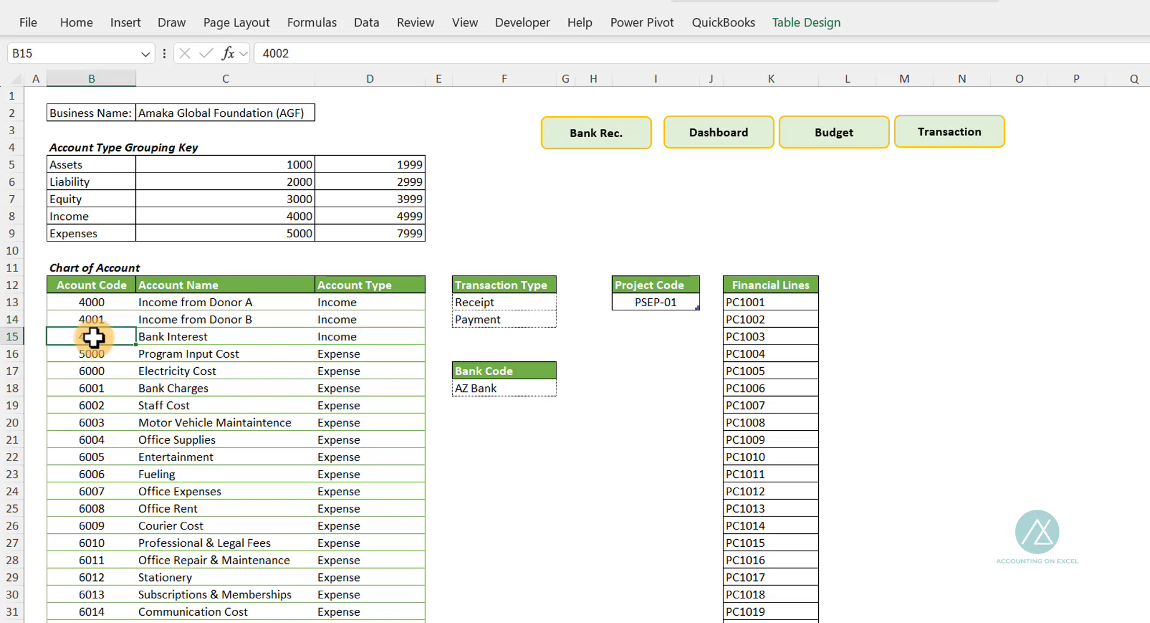
{"action": "left_click", "coordinate": [345, 337]}
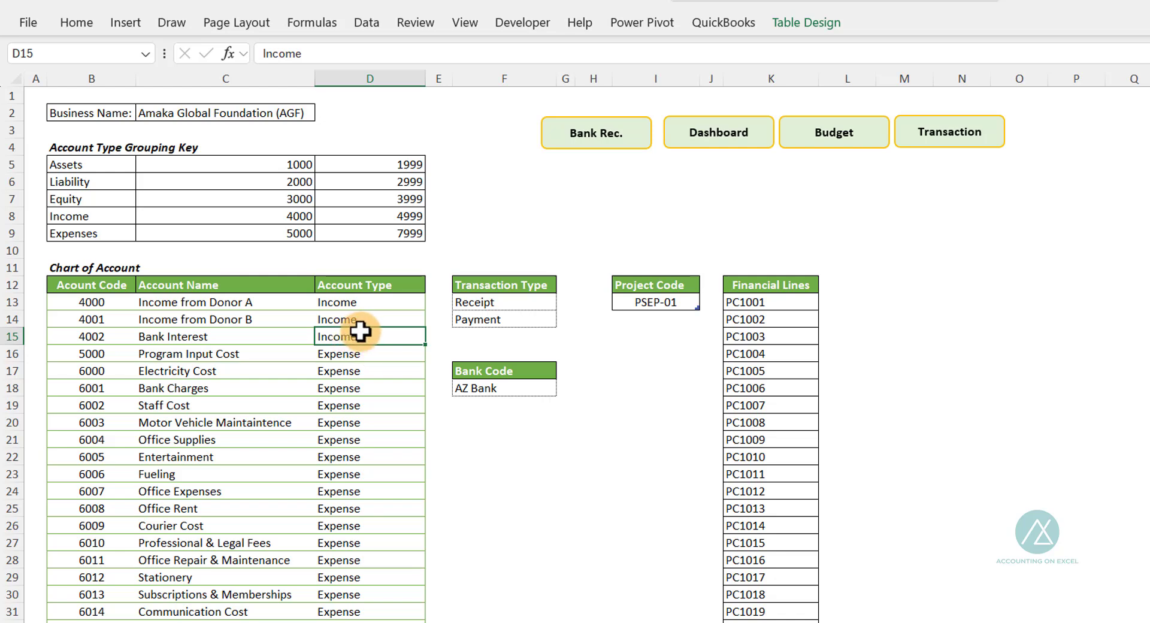
Check the Program Input Cost account's code and name, and the Electricity Cost account's name.
{"action": "left_click", "coordinate": [100, 353]}
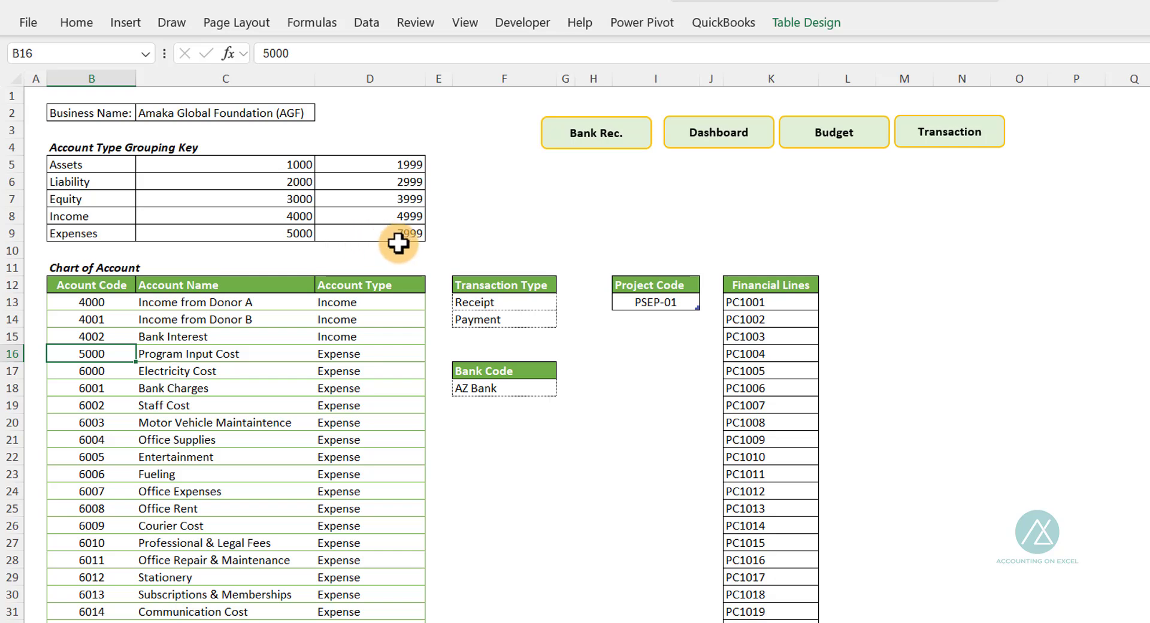
{"action": "left_click", "coordinate": [183, 353]}
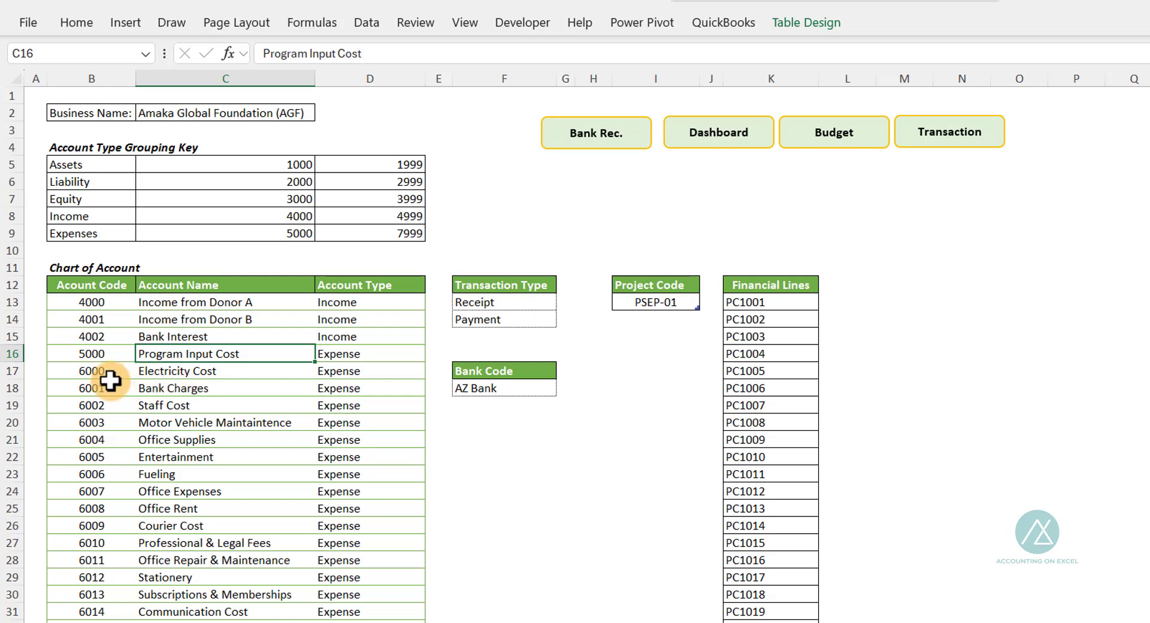
{"action": "left_click", "coordinate": [189, 372]}
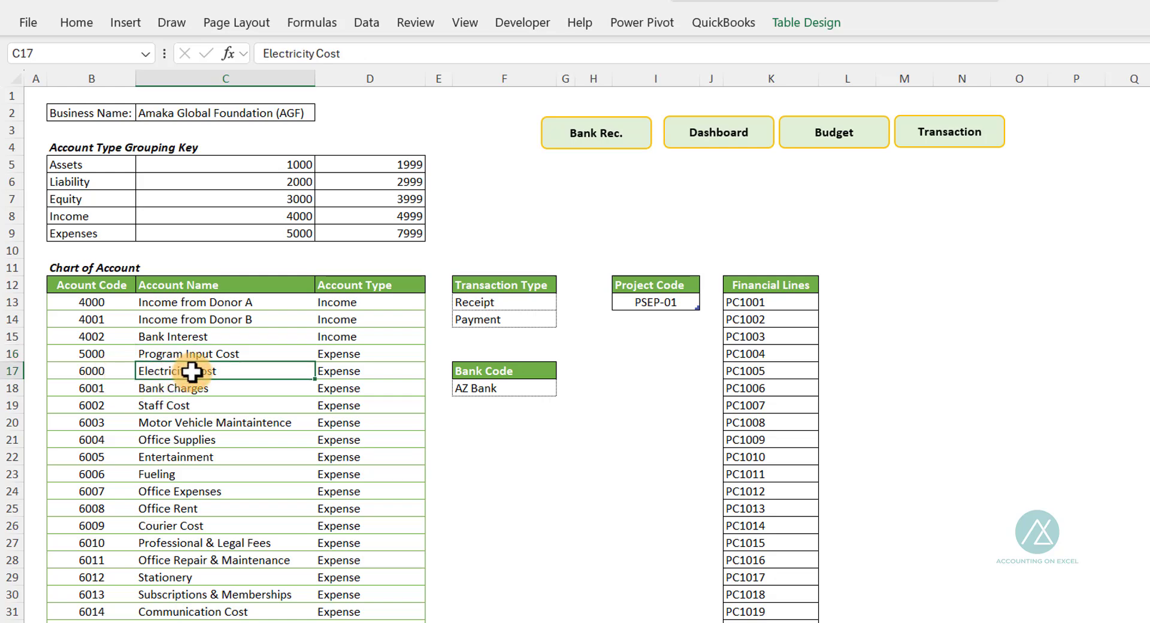
Review the Bank Charges, Staff Cost and Motor Vehicle accounts, and highlight the expense account codes from Program Input Cost to Other Expenses.
{"action": "left_click", "coordinate": [93, 388]}
{"action": "left_click", "coordinate": [178, 386]}
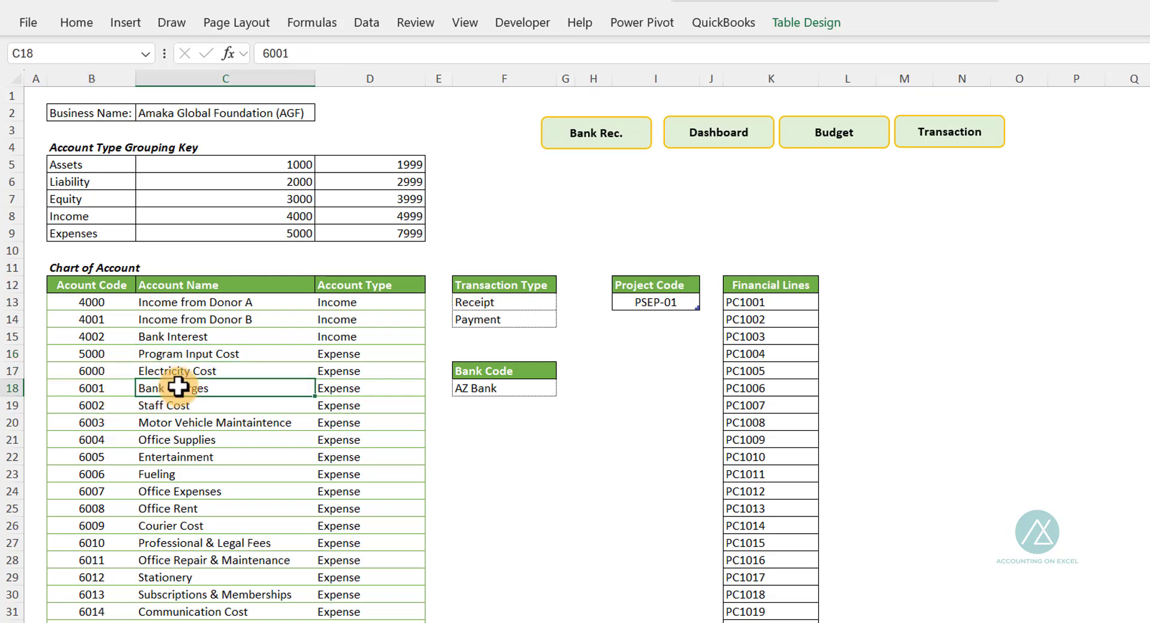
{"action": "left_click", "coordinate": [172, 406]}
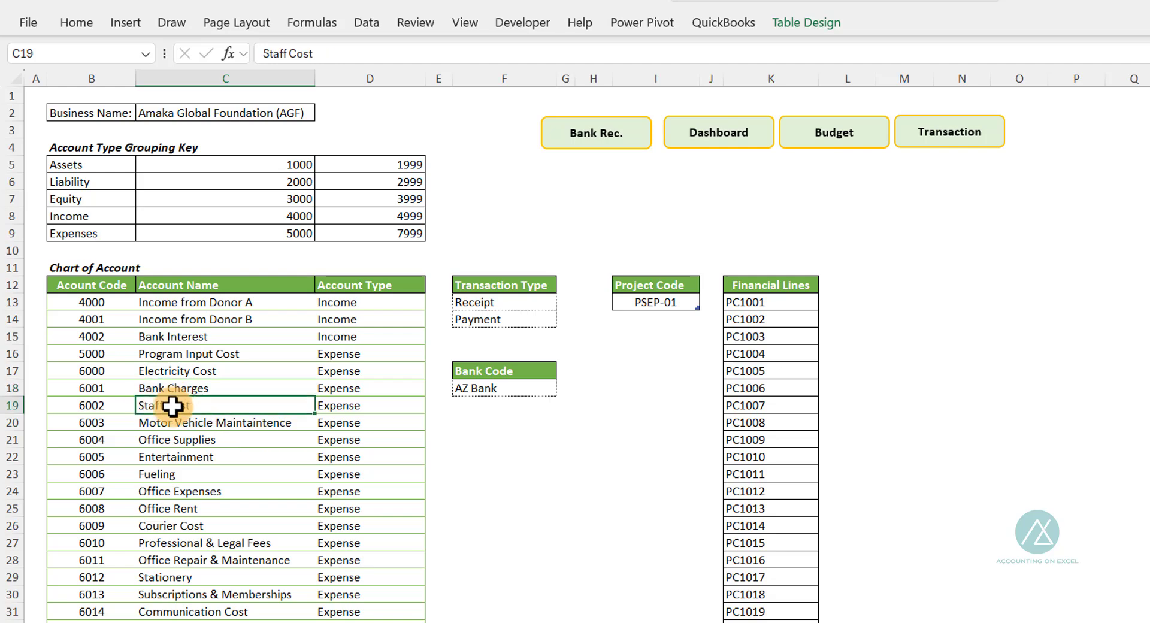
{"action": "left_click", "coordinate": [168, 423]}
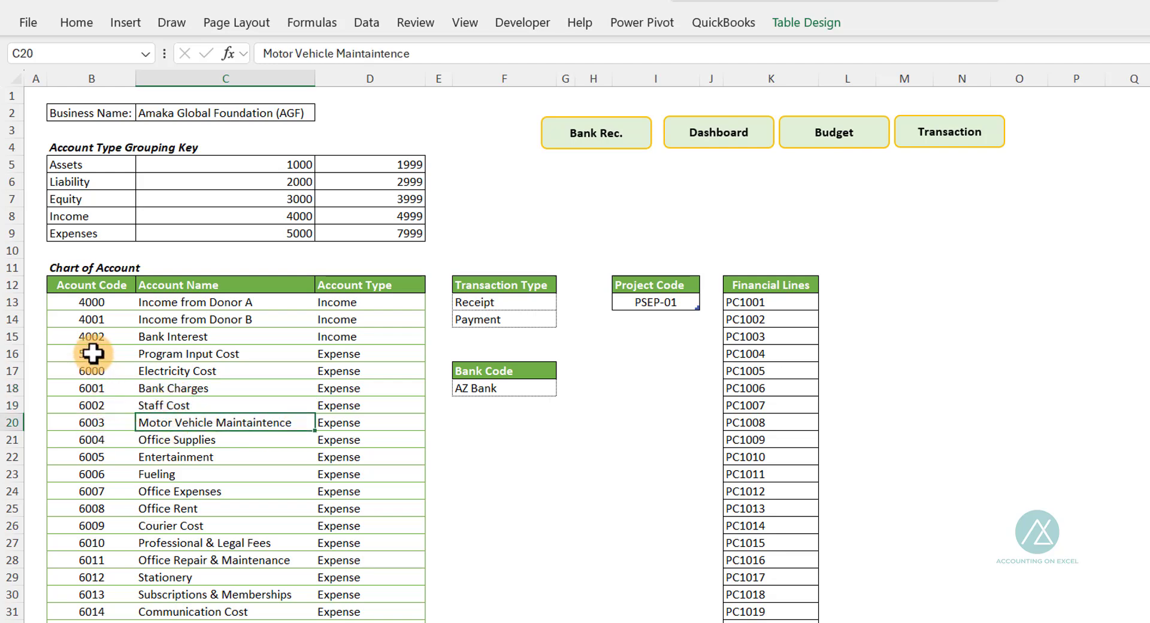
{"action": "left_click_drag", "start_coordinate": [93, 353], "coordinate": [117, 556]}
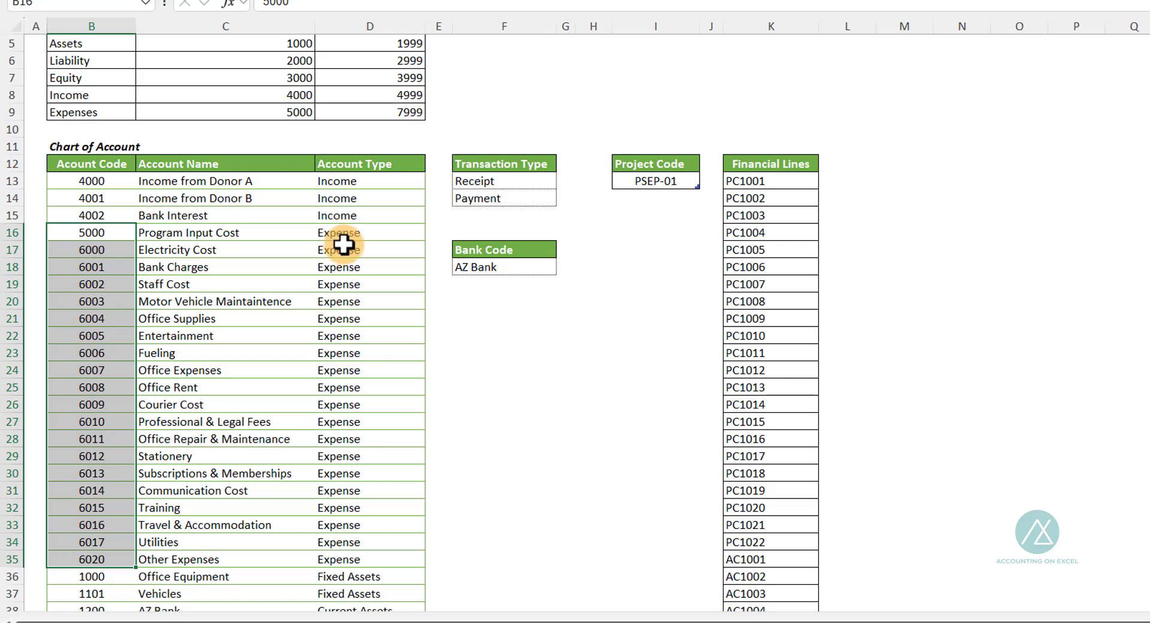
Check the codes and account types of Office Equipment and Vehicles against the Assets range in the Account Type Grouping Key.
{"action": "scroll", "coordinate": [197, 362], "scroll_direction": "down", "scroll_amount": 4}
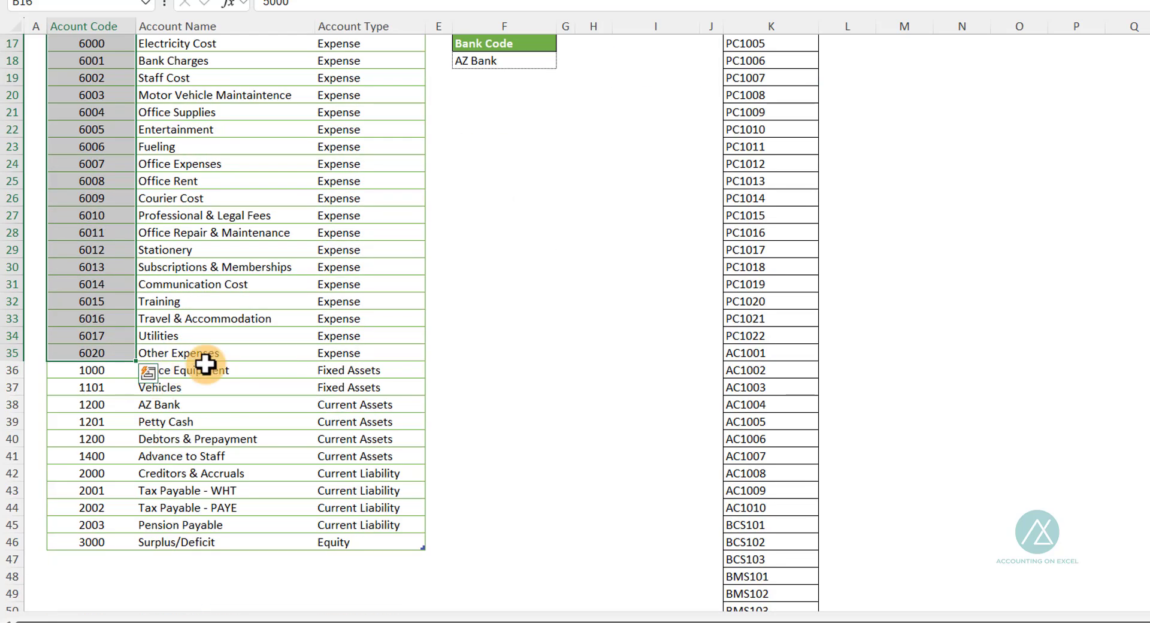
{"action": "left_click", "coordinate": [215, 371]}
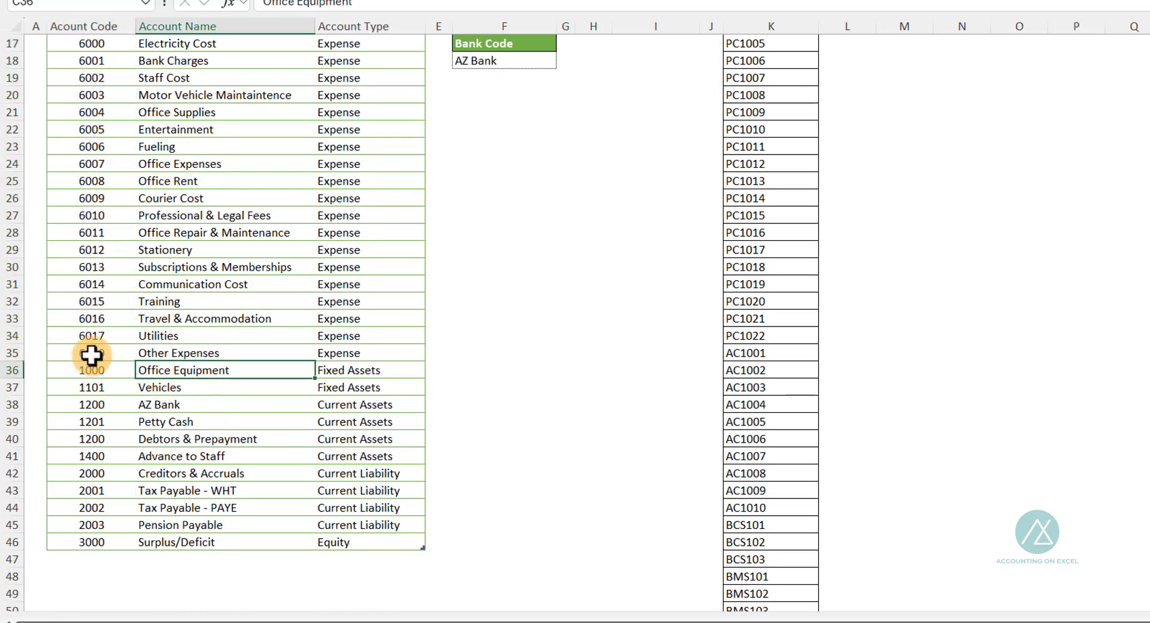
{"action": "scroll", "coordinate": [193, 224], "scroll_direction": "up", "scroll_amount": 4}
{"action": "scroll", "coordinate": [96, 82], "scroll_direction": "up", "scroll_amount": 2}
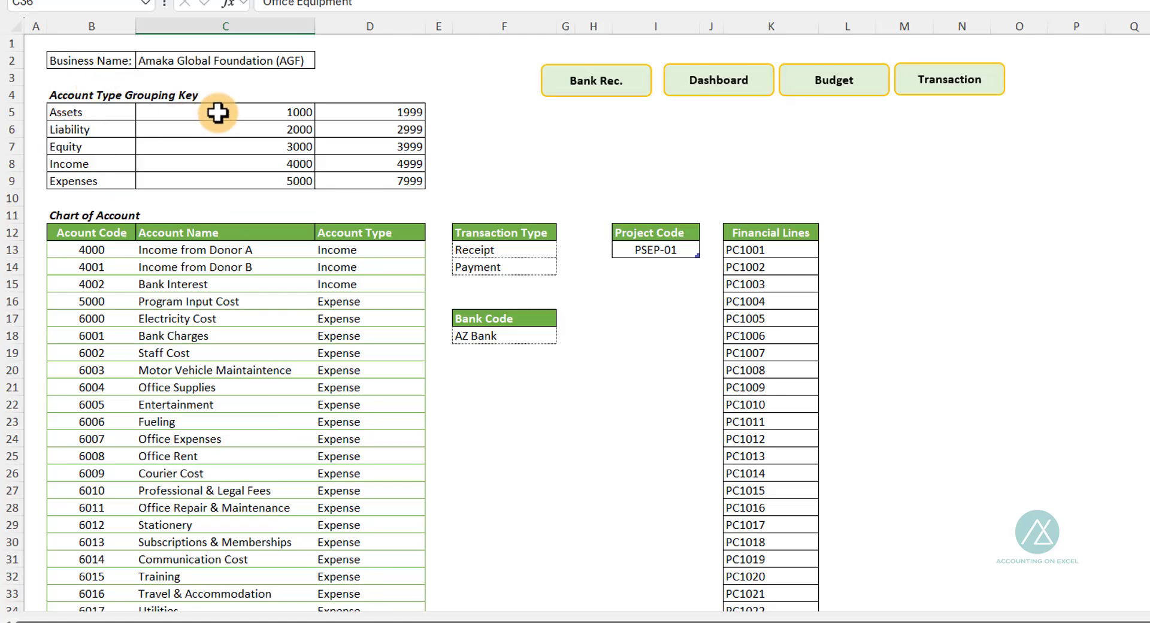
{"action": "scroll", "coordinate": [111, 409], "scroll_direction": "down", "scroll_amount": 7}
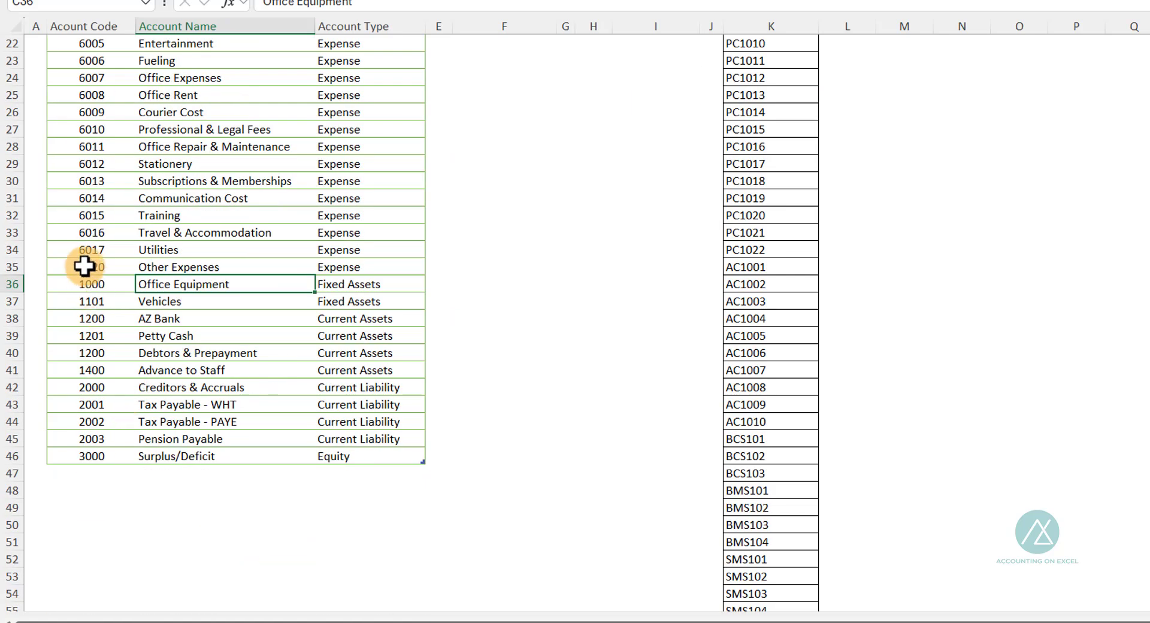
{"action": "left_click", "coordinate": [96, 287]}
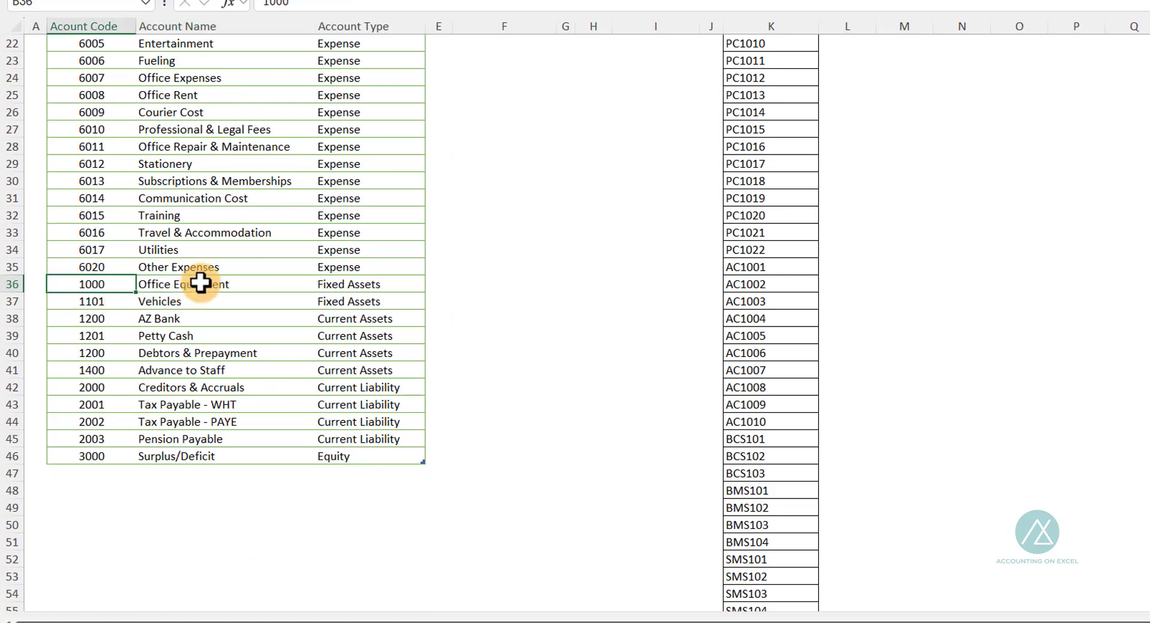
{"action": "left_click", "coordinate": [348, 287]}
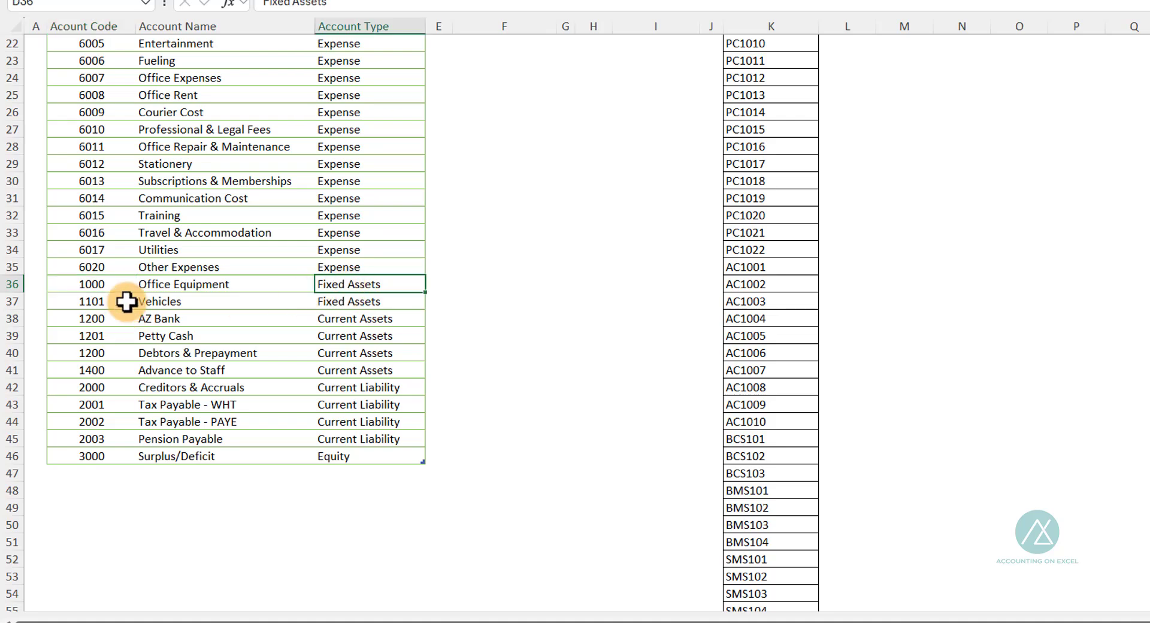
{"action": "left_click", "coordinate": [162, 302]}
{"action": "left_click", "coordinate": [358, 303]}
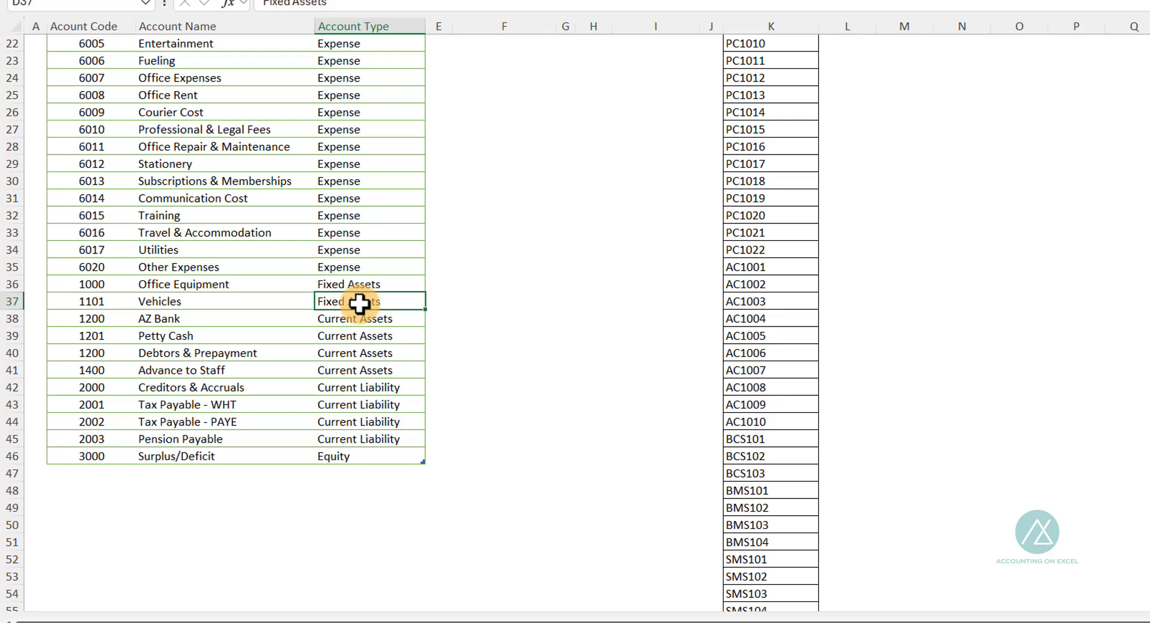
Compare the Office Equipment and Vehicles account names with the rest of the Chart of Account and the Financial Lines list.
{"action": "scroll", "coordinate": [123, 300], "scroll_direction": "up", "scroll_amount": 4}
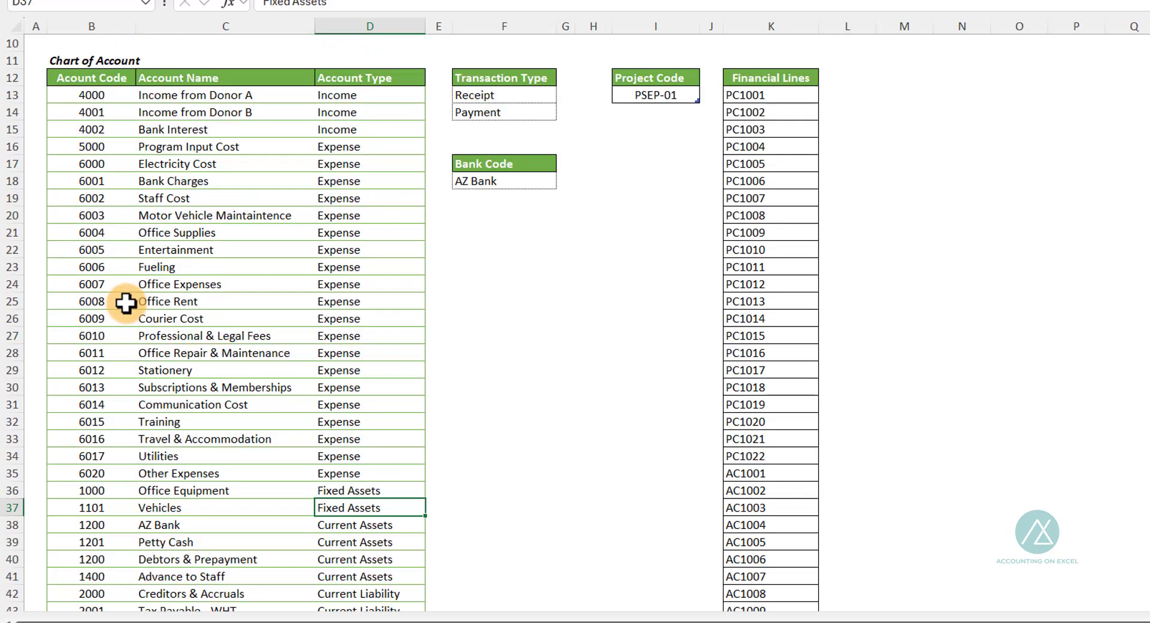
{"action": "scroll", "coordinate": [132, 417], "scroll_direction": "down", "scroll_amount": 1}
{"action": "scroll", "coordinate": [154, 428], "scroll_direction": "up", "scroll_amount": 2}
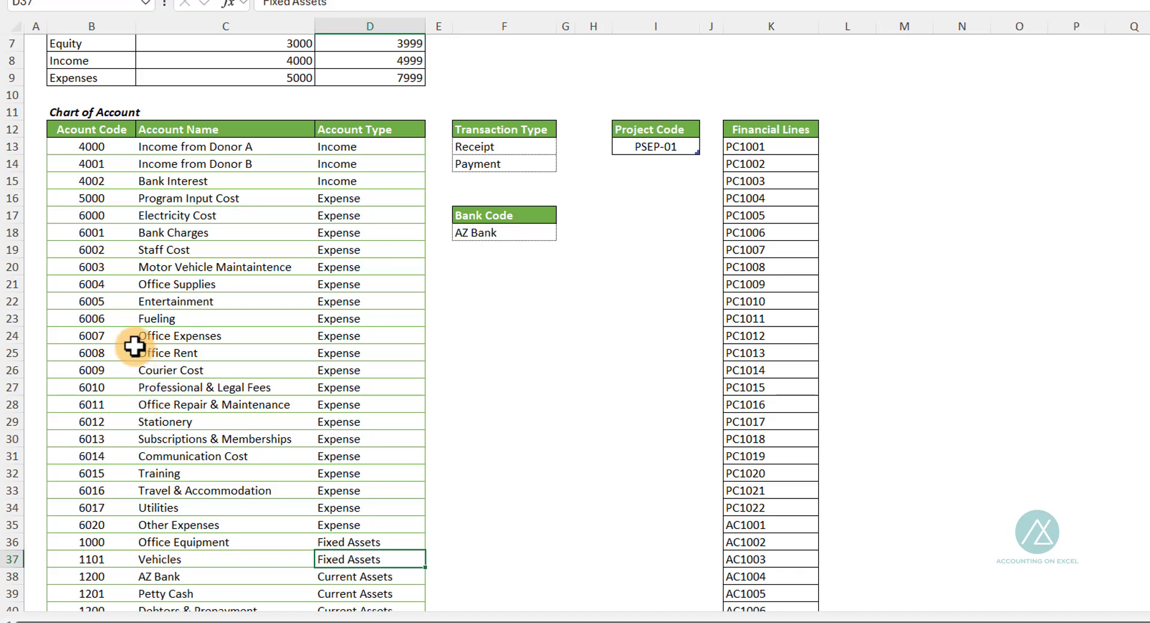
{"action": "left_click", "coordinate": [186, 548]}
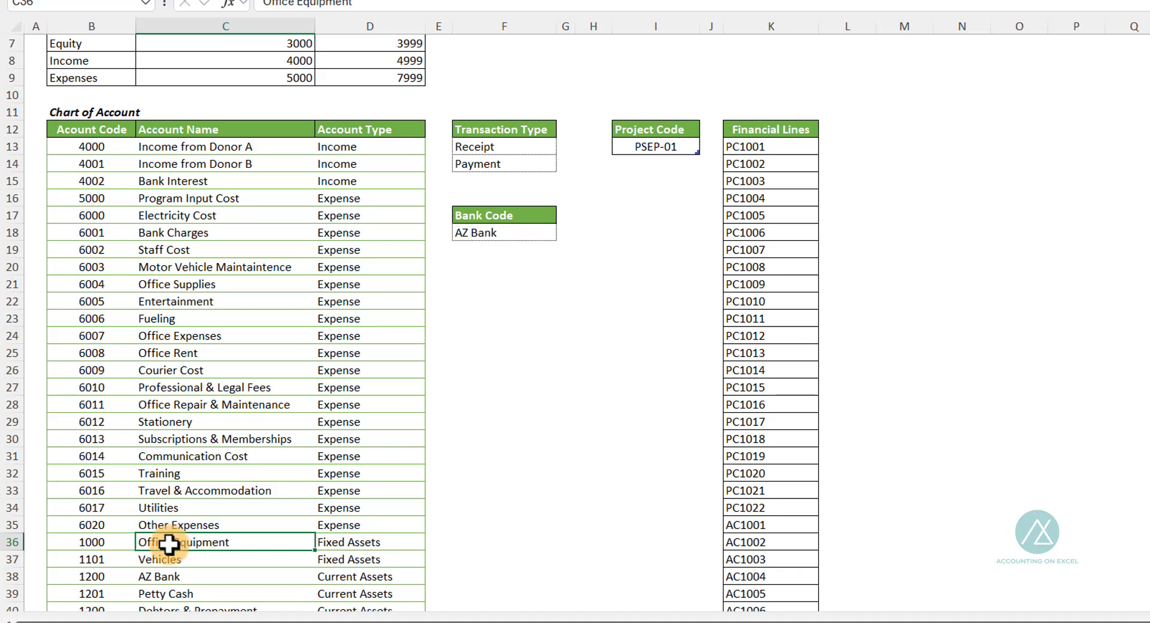
{"action": "scroll", "coordinate": [239, 508], "scroll_direction": "down", "scroll_amount": 1}
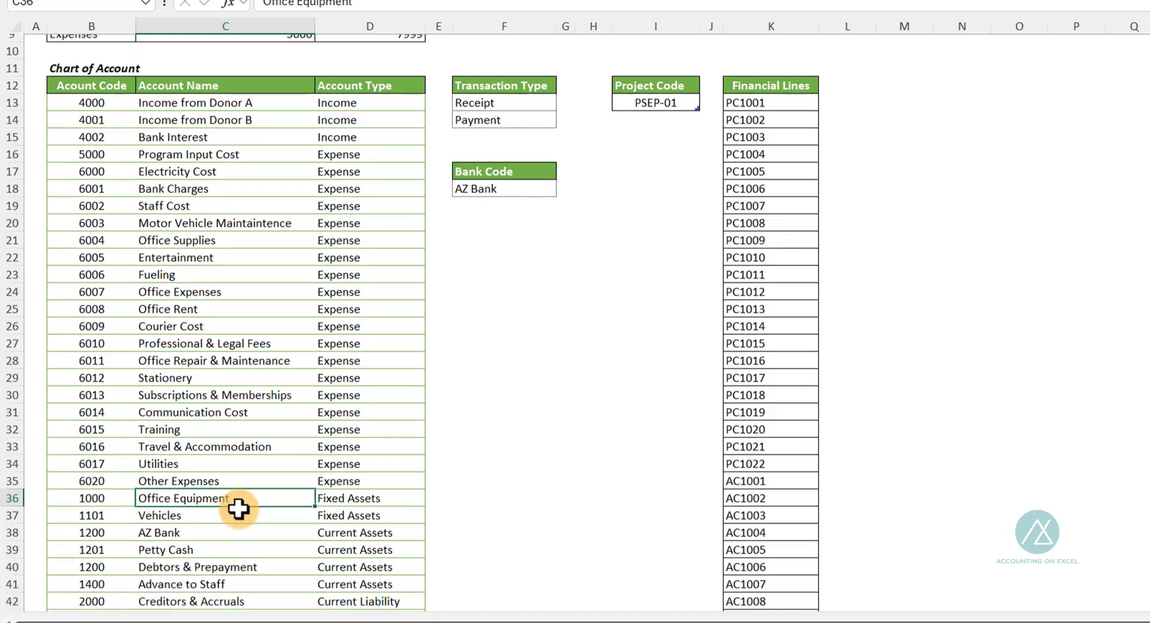
{"action": "scroll", "coordinate": [238, 508], "scroll_direction": "down", "scroll_amount": 1}
{"action": "left_click", "coordinate": [179, 455]}
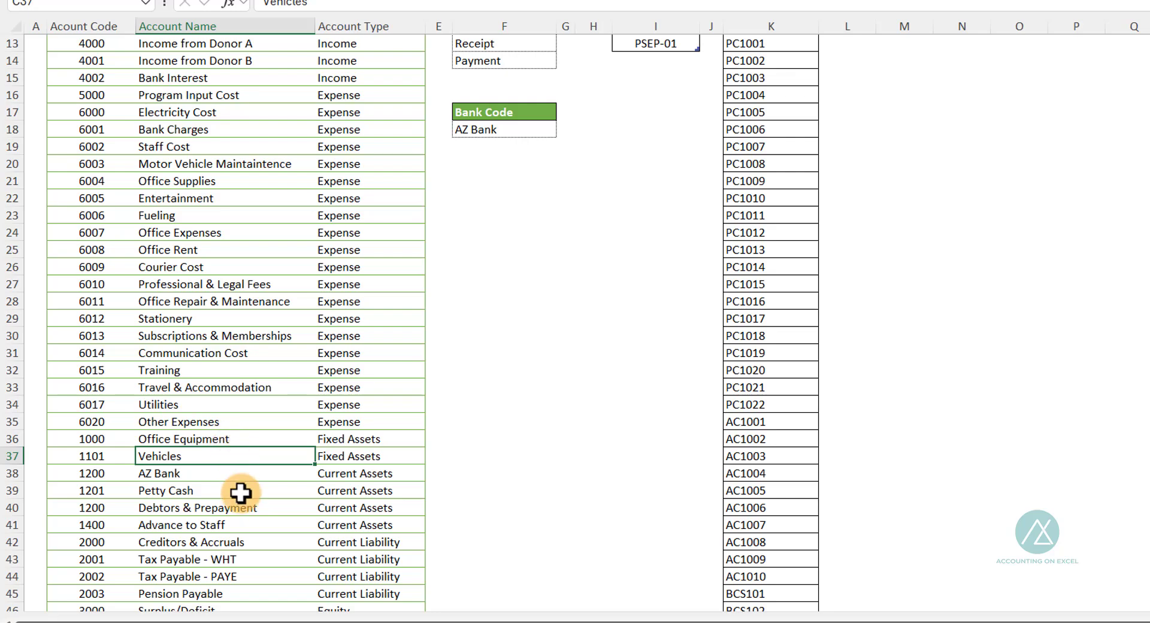
{"action": "scroll", "coordinate": [239, 492], "scroll_direction": "up", "scroll_amount": 4}
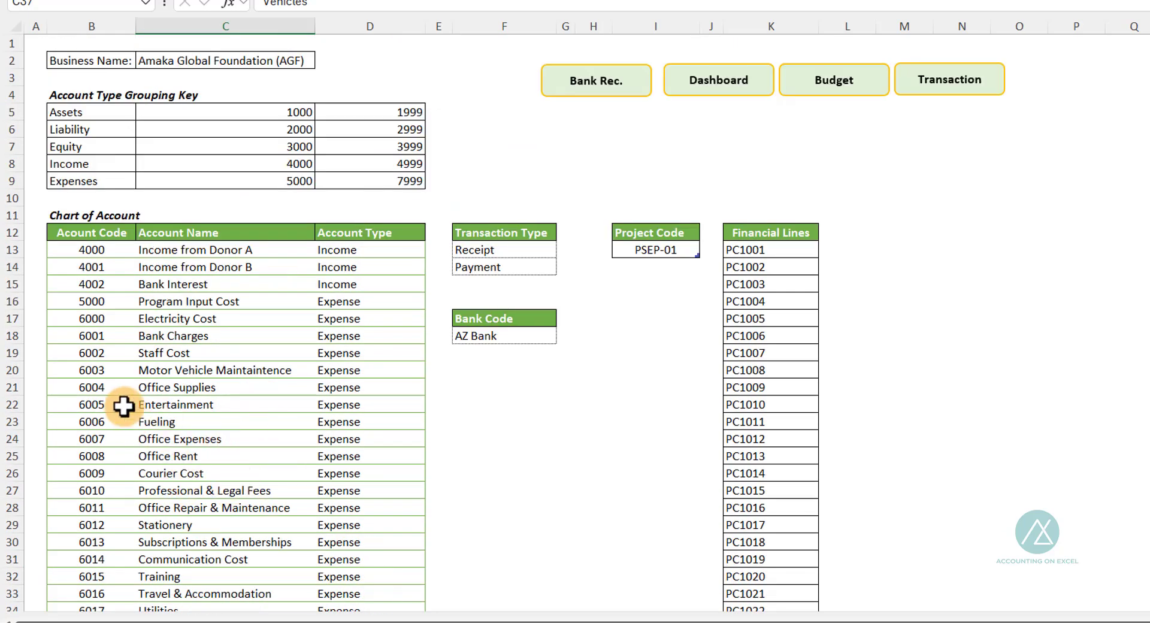
{"action": "scroll", "coordinate": [239, 473], "scroll_direction": "down", "scroll_amount": 4}
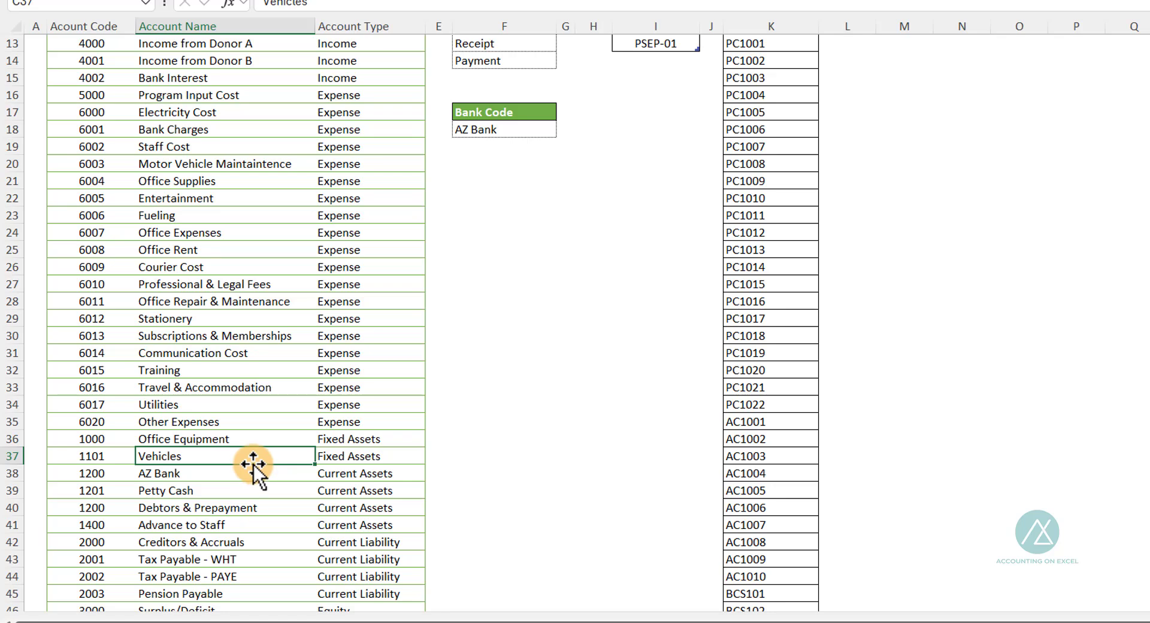
{"action": "scroll", "coordinate": [254, 464], "scroll_direction": "up", "scroll_amount": 3}
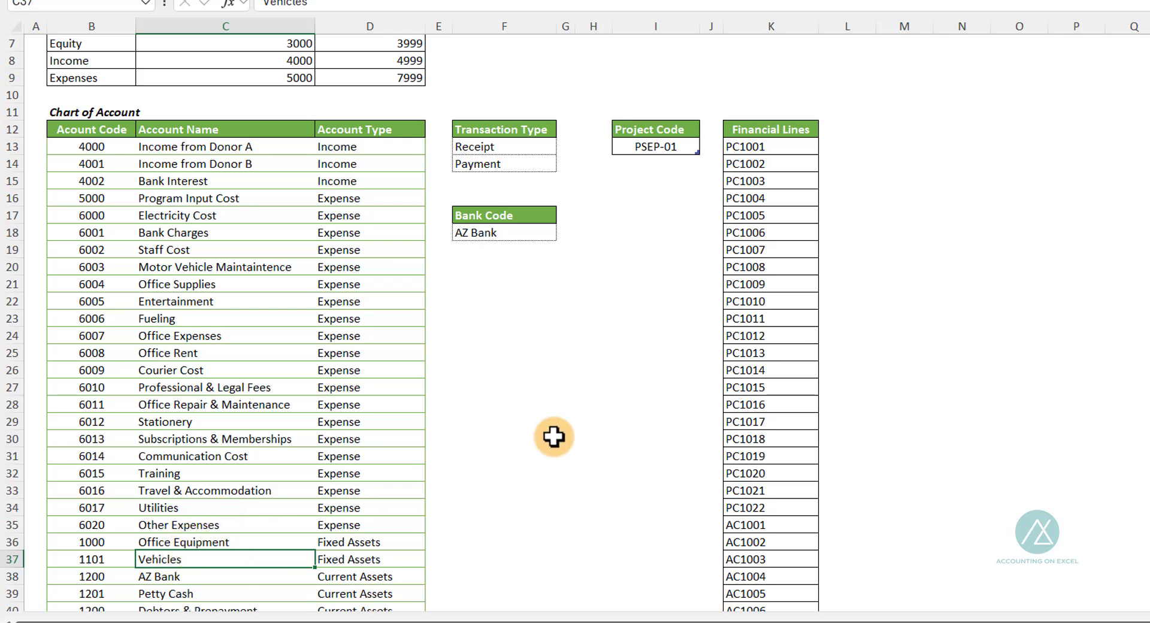
{"action": "left_click", "coordinate": [779, 352]}
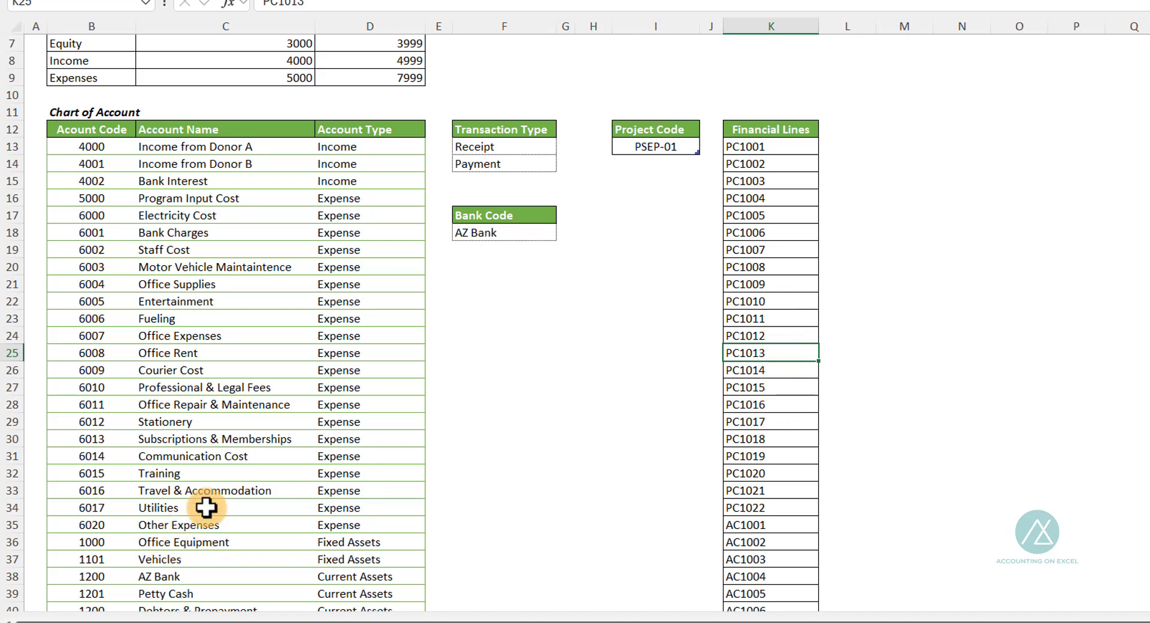
Highlight the asset account codes from Office Equipment to Advance to Staff and compare them with the Account Type Grouping Key.
{"action": "scroll", "coordinate": [191, 546], "scroll_direction": "down", "scroll_amount": 2}
{"action": "scroll", "coordinate": [158, 472], "scroll_direction": "down", "scroll_amount": 1}
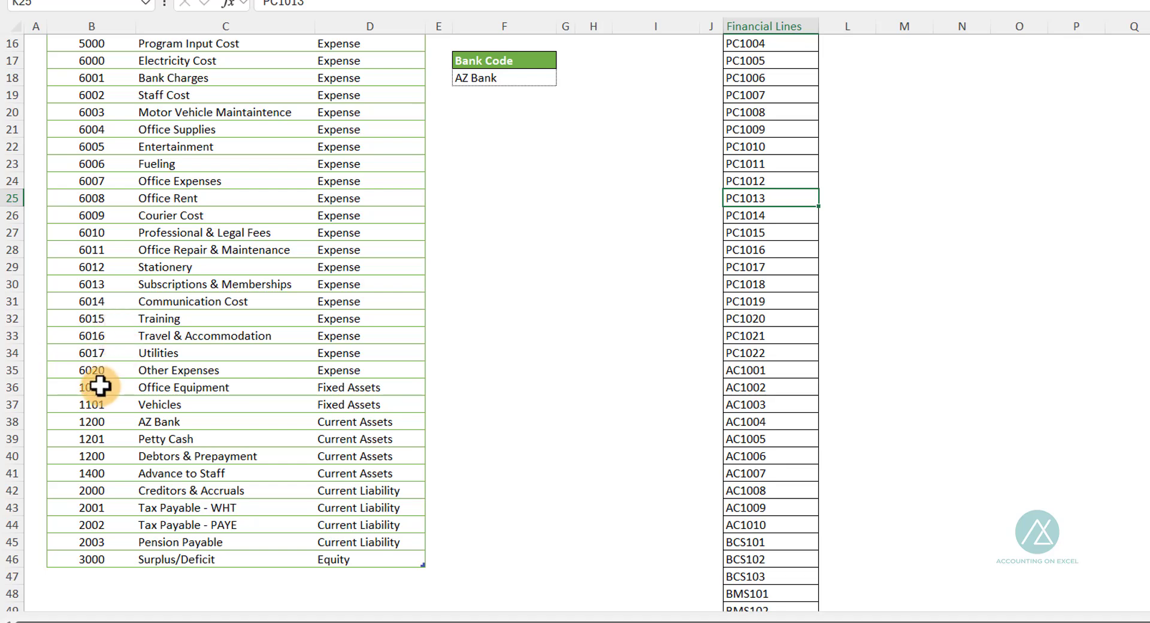
{"action": "left_click_drag", "start_coordinate": [99, 386], "coordinate": [105, 473]}
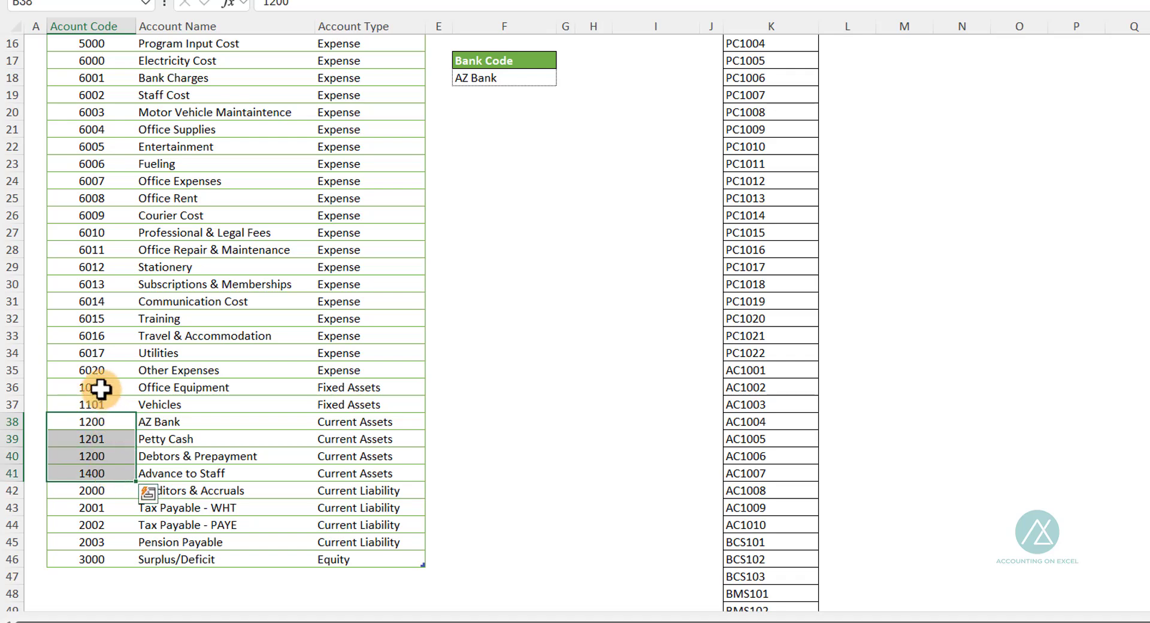
{"action": "left_click_drag", "start_coordinate": [95, 387], "coordinate": [96, 475]}
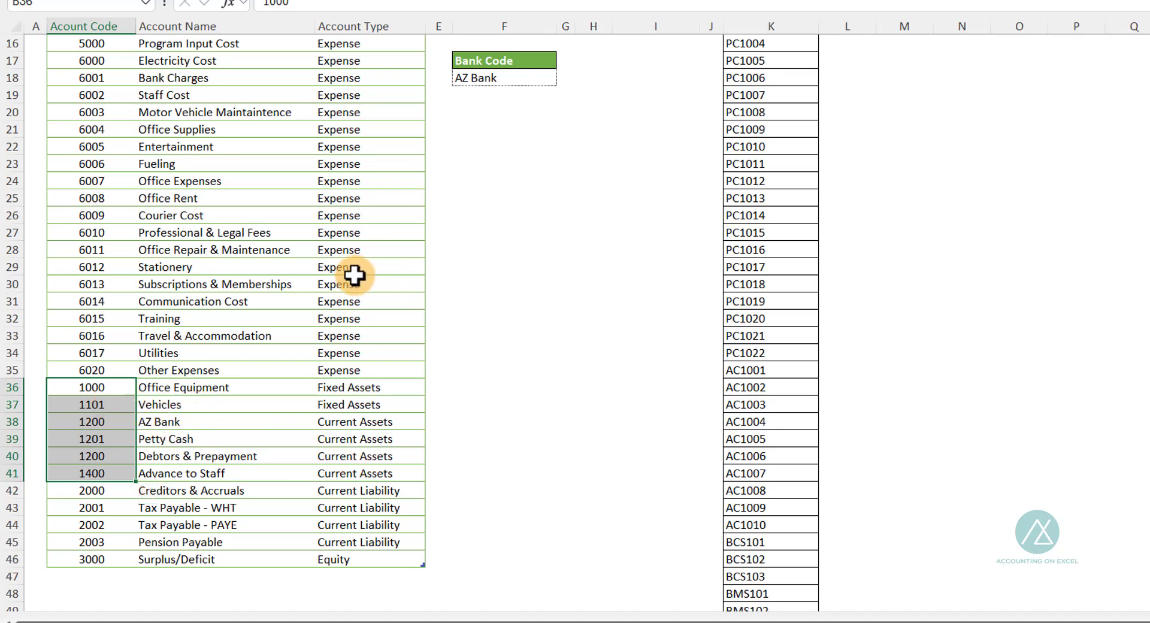
{"action": "scroll", "coordinate": [355, 267], "scroll_direction": "up", "scroll_amount": 5}
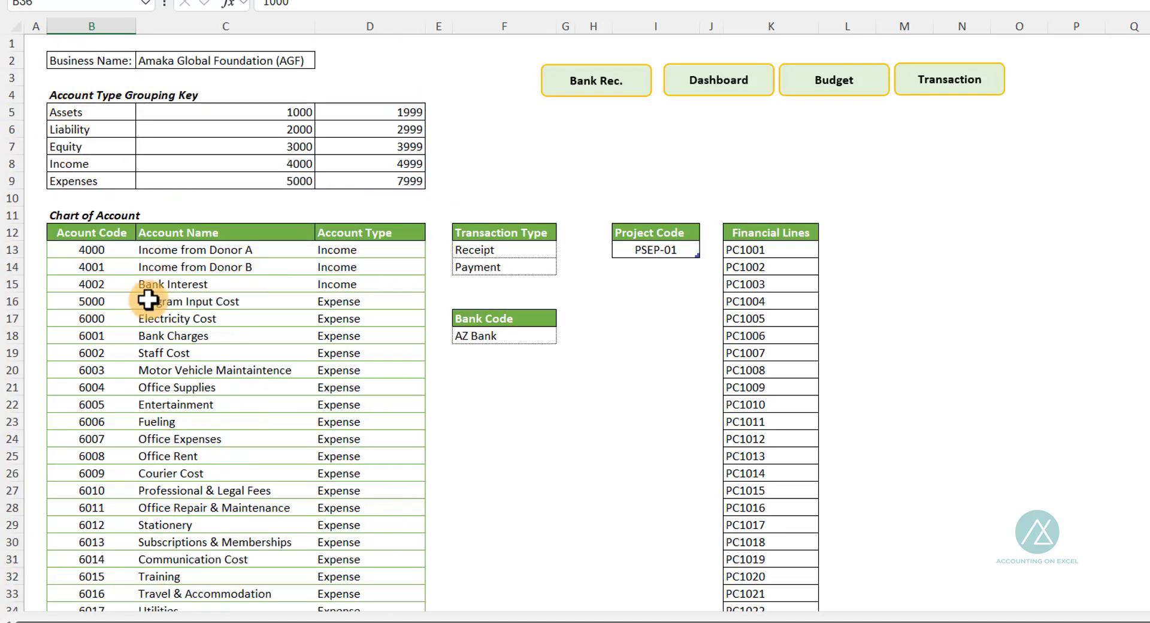
{"action": "scroll", "coordinate": [264, 325], "scroll_direction": "down", "scroll_amount": 5}
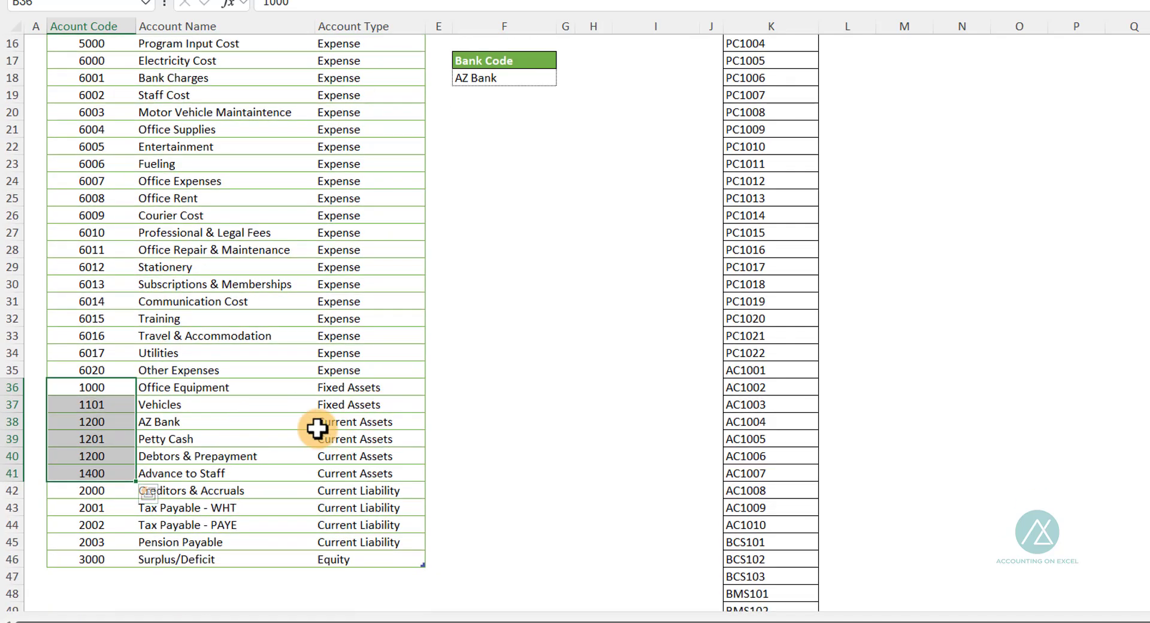
Examine the AZ Bank, Petty Cash, Debtors & Prepayment and Advance to Staff accounts, and highlight all the asset rows across the three columns.
{"action": "left_click", "coordinate": [156, 424]}
{"action": "left_click", "coordinate": [154, 442]}
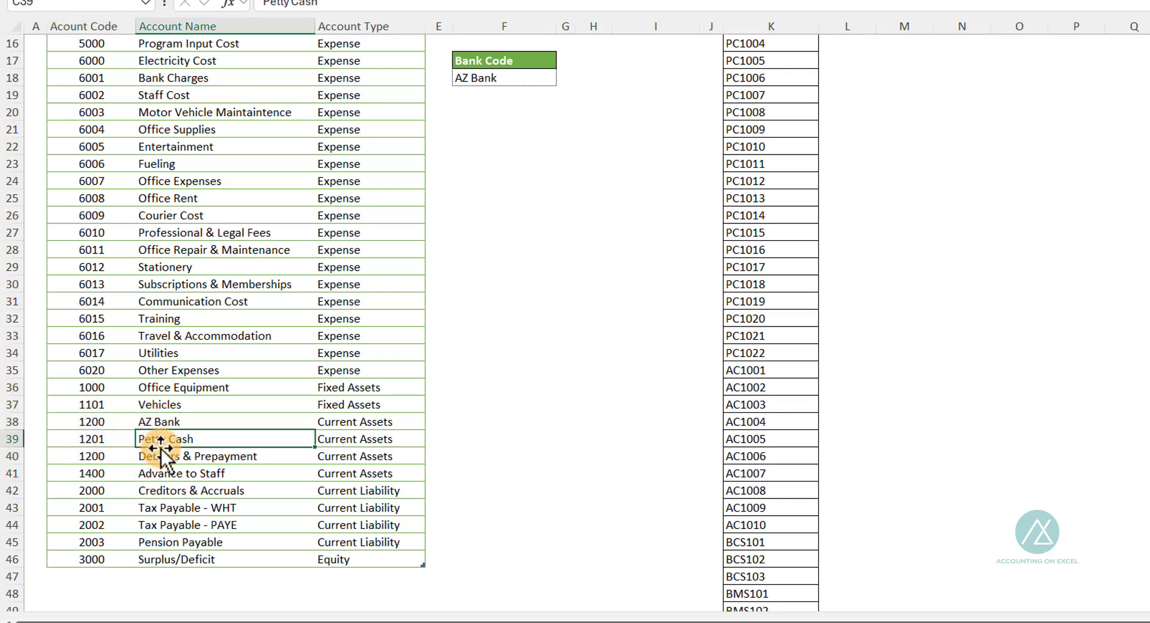
{"action": "left_click", "coordinate": [174, 466]}
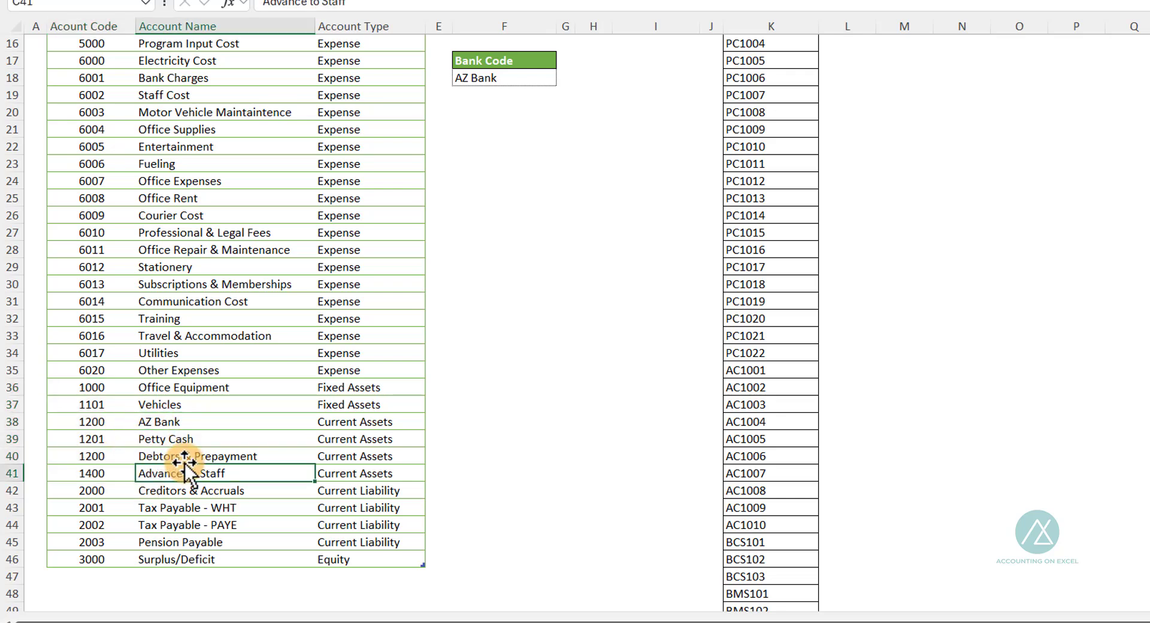
{"action": "left_click", "coordinate": [187, 457]}
{"action": "left_click", "coordinate": [193, 473]}
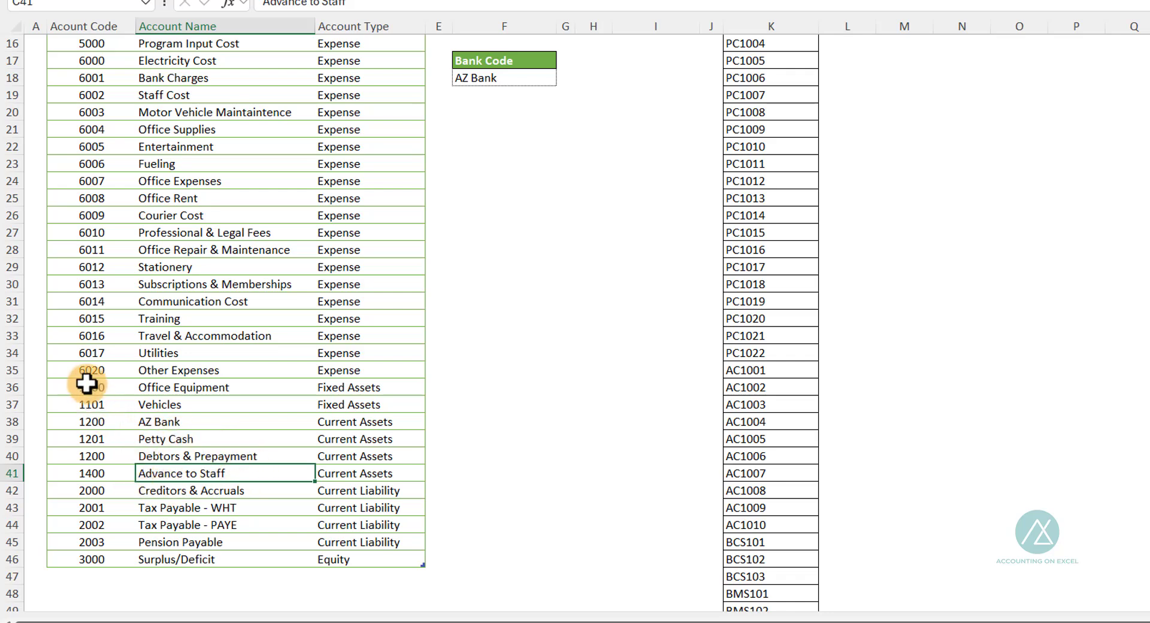
{"action": "left_click_drag", "start_coordinate": [92, 390], "coordinate": [336, 479]}
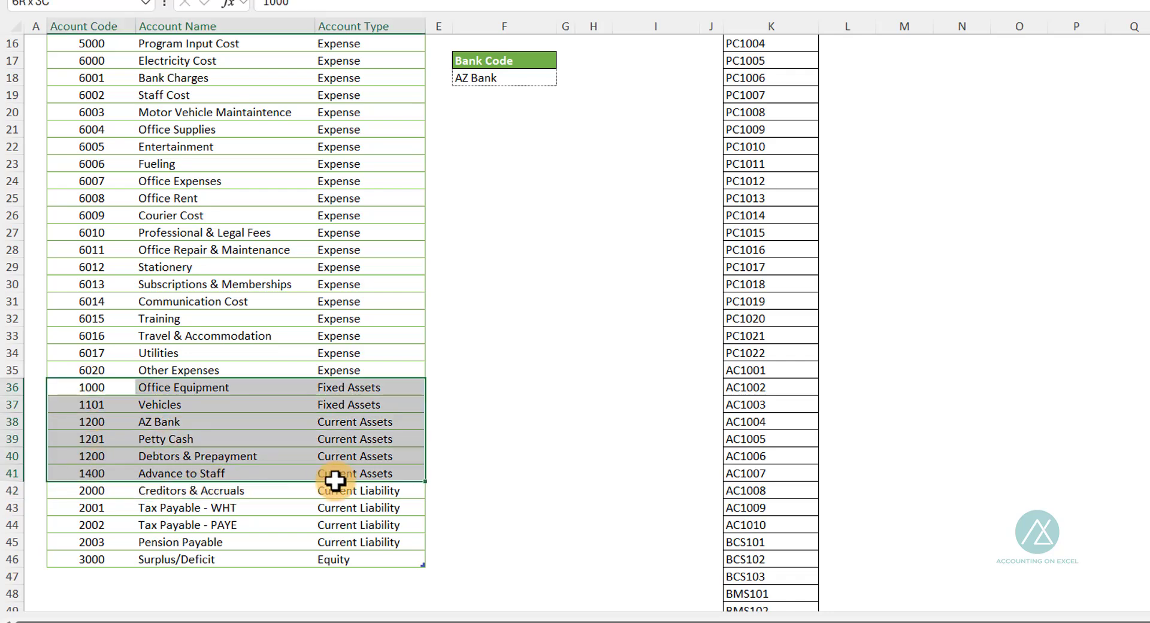
Examine the current liability accounts' codes, names and types from Creditors & Accruals to Pension Payable, and check them against the Account Type Grouping Key.
{"action": "left_click", "coordinate": [97, 492]}
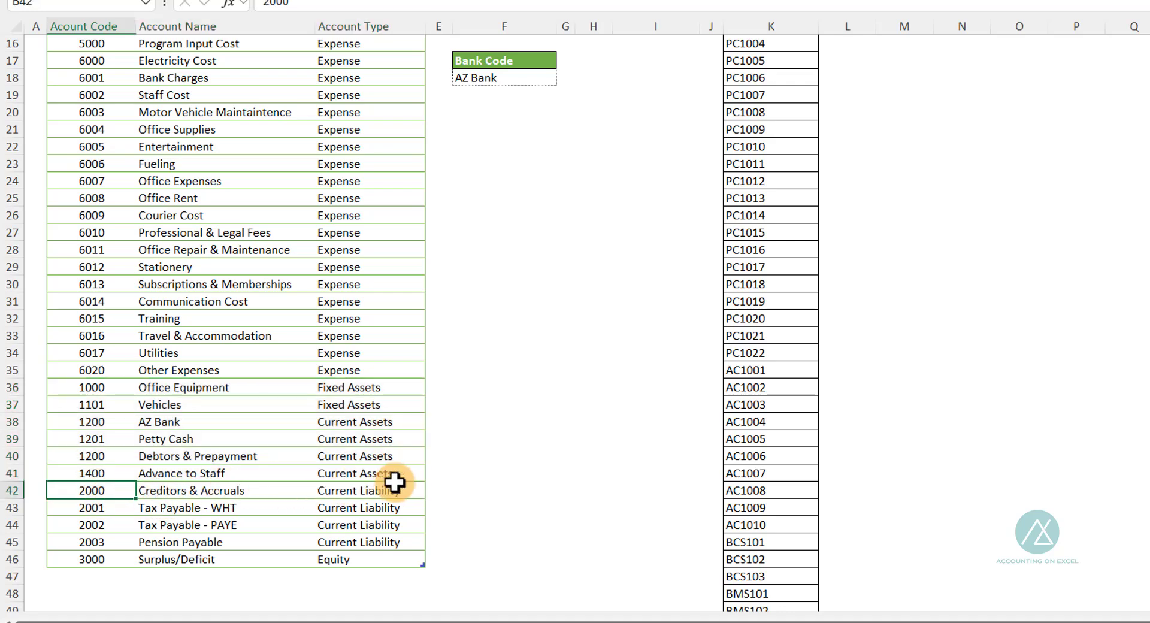
{"action": "left_click", "coordinate": [116, 508]}
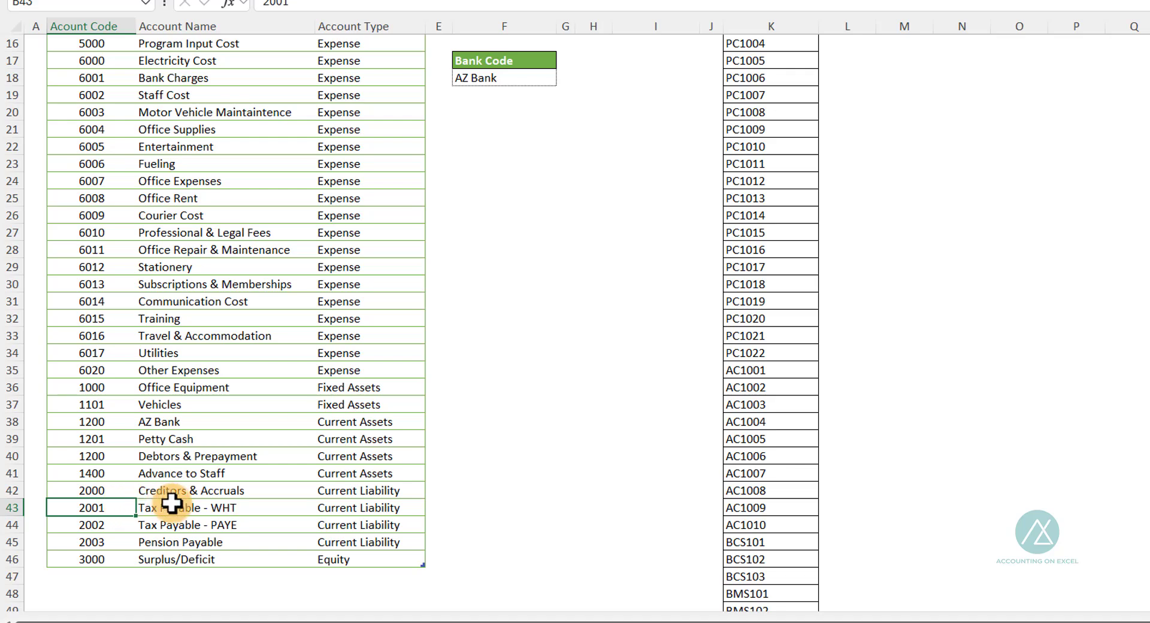
{"action": "left_click", "coordinate": [228, 507]}
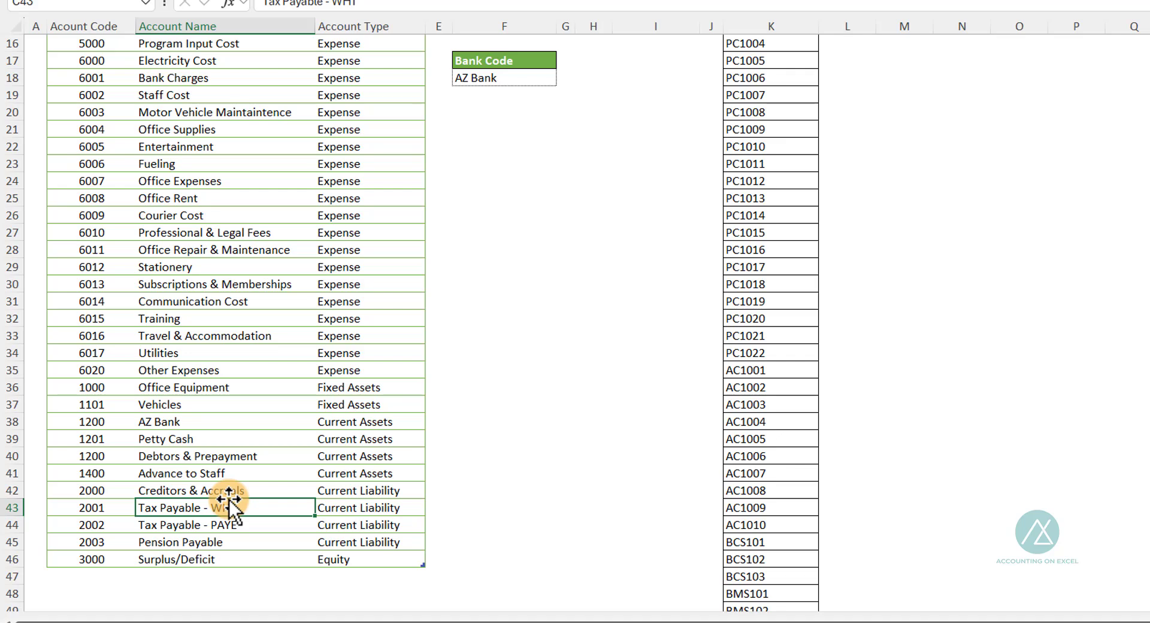
{"action": "left_click", "coordinate": [184, 526]}
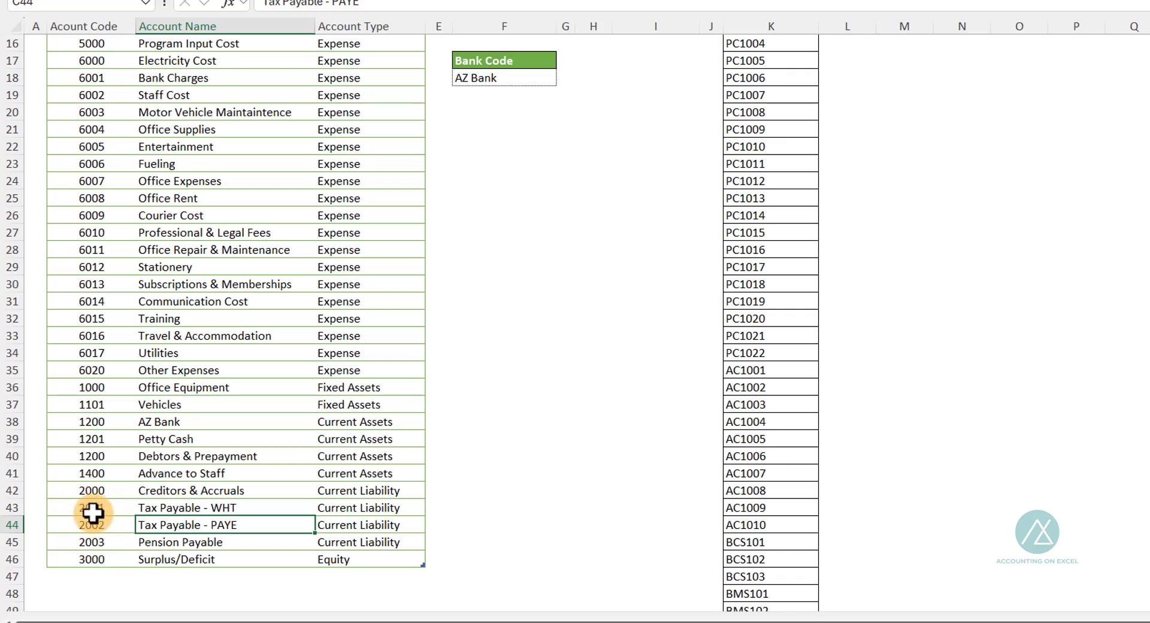
{"action": "left_click_drag", "start_coordinate": [91, 493], "coordinate": [102, 542]}
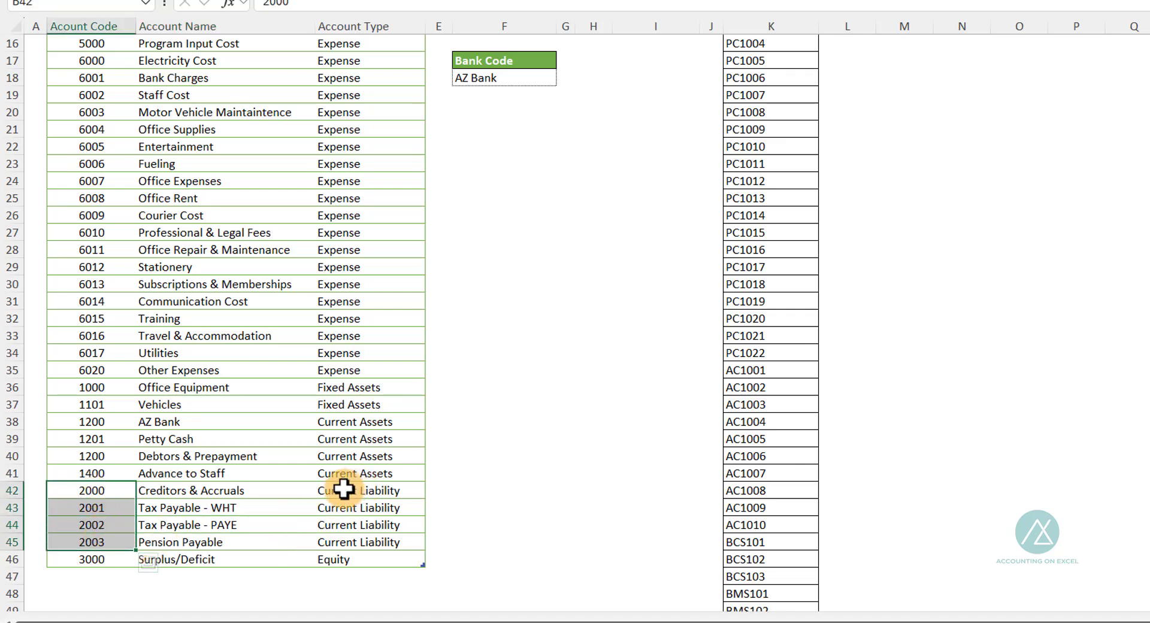
{"action": "left_click_drag", "start_coordinate": [345, 489], "coordinate": [336, 541]}
{"action": "scroll", "coordinate": [252, 364], "scroll_direction": "up", "scroll_amount": 5}
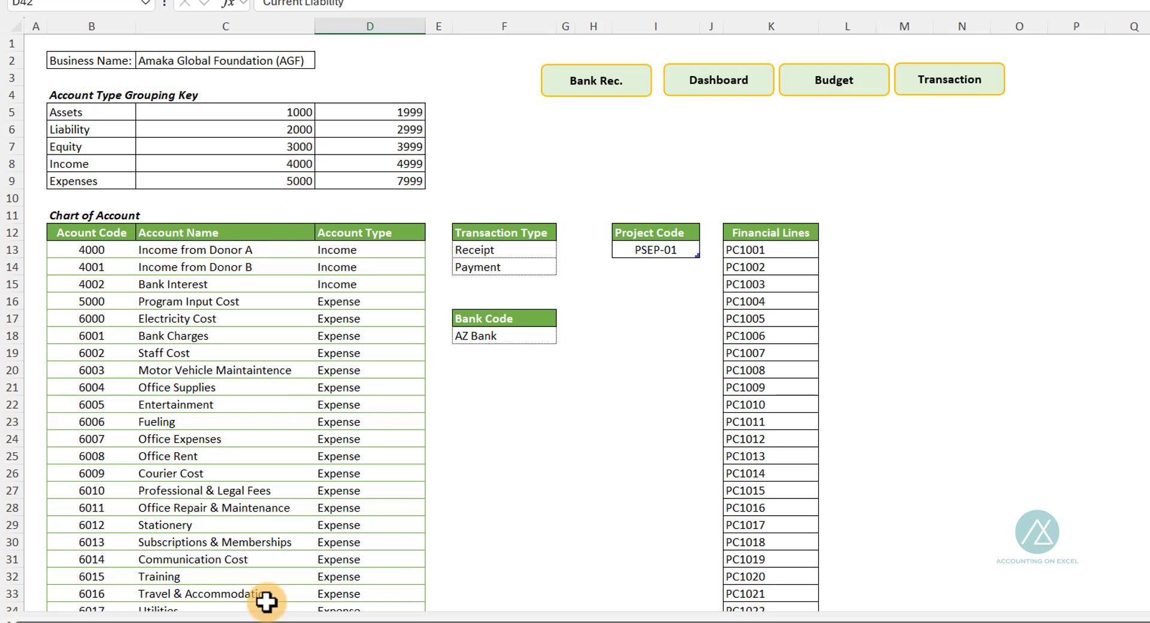
Examine the Surplus/Deficit equity account and check its code against the Account Type Grouping Key and the rest of the Chart of Account.
{"action": "scroll", "coordinate": [253, 506], "scroll_direction": "down", "scroll_amount": 7}
{"action": "scroll", "coordinate": [254, 506], "scroll_direction": "down", "scroll_amount": 3}
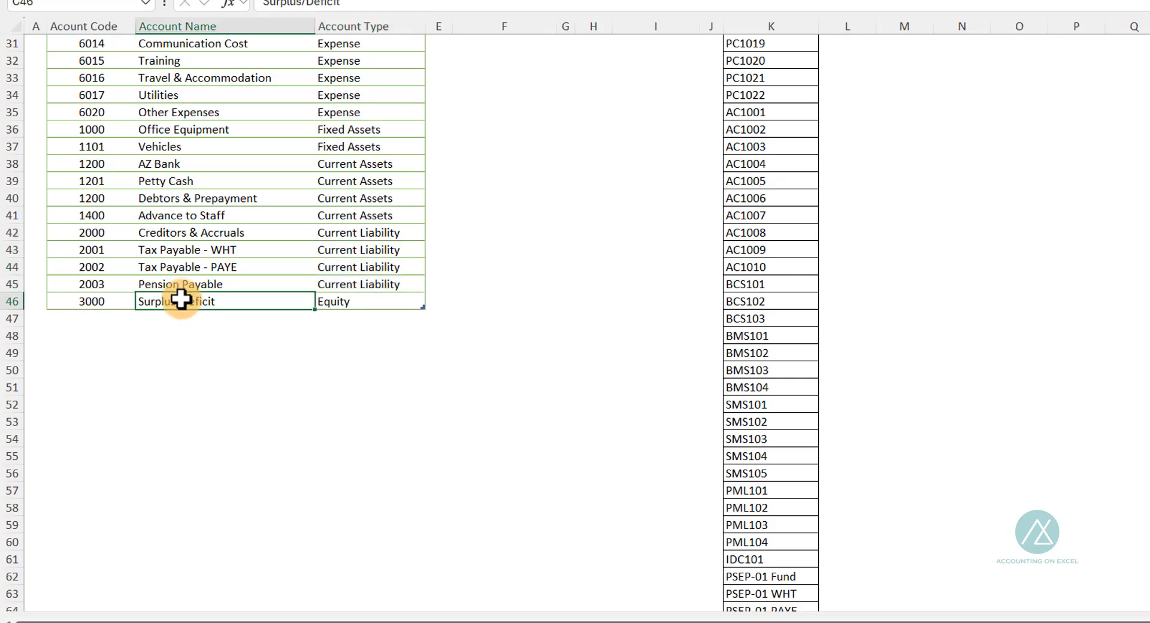
{"action": "left_click", "coordinate": [179, 301]}
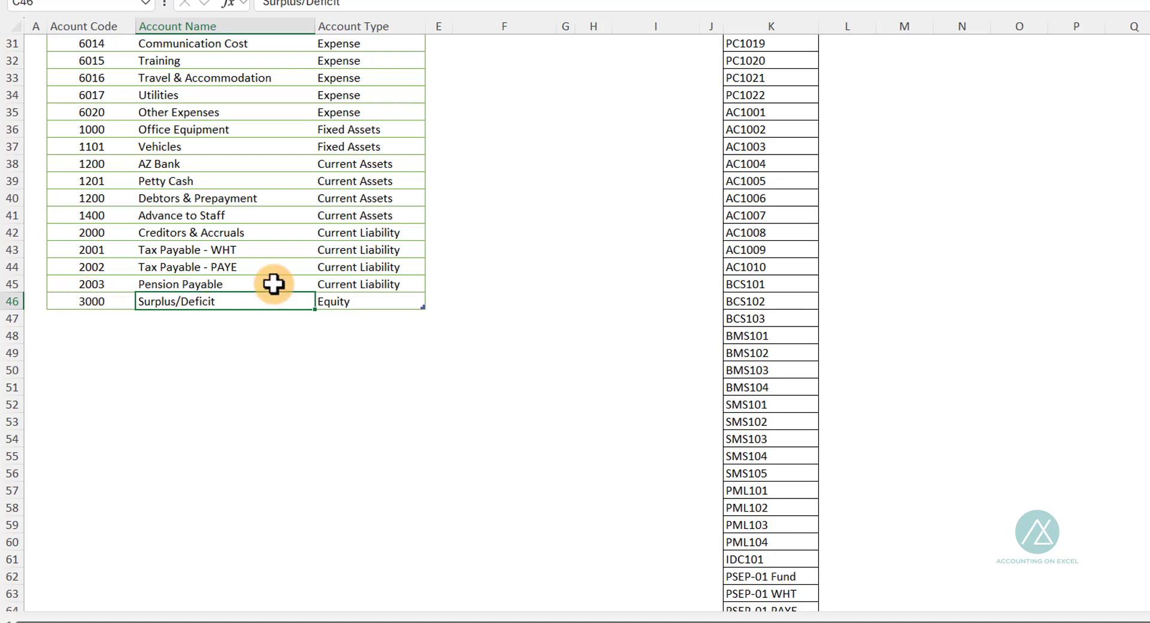
{"action": "scroll", "coordinate": [322, 258], "scroll_direction": "up", "scroll_amount": 10}
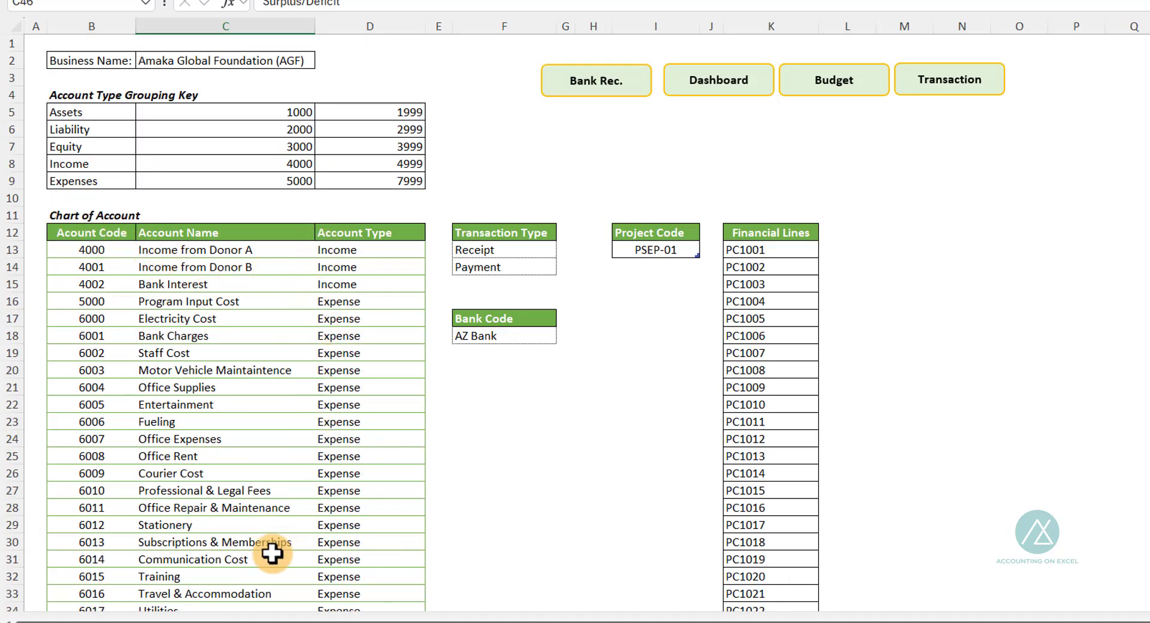
{"action": "scroll", "coordinate": [208, 435], "scroll_direction": "down", "scroll_amount": 2}
{"action": "scroll", "coordinate": [208, 435], "scroll_direction": "down", "scroll_amount": 2}
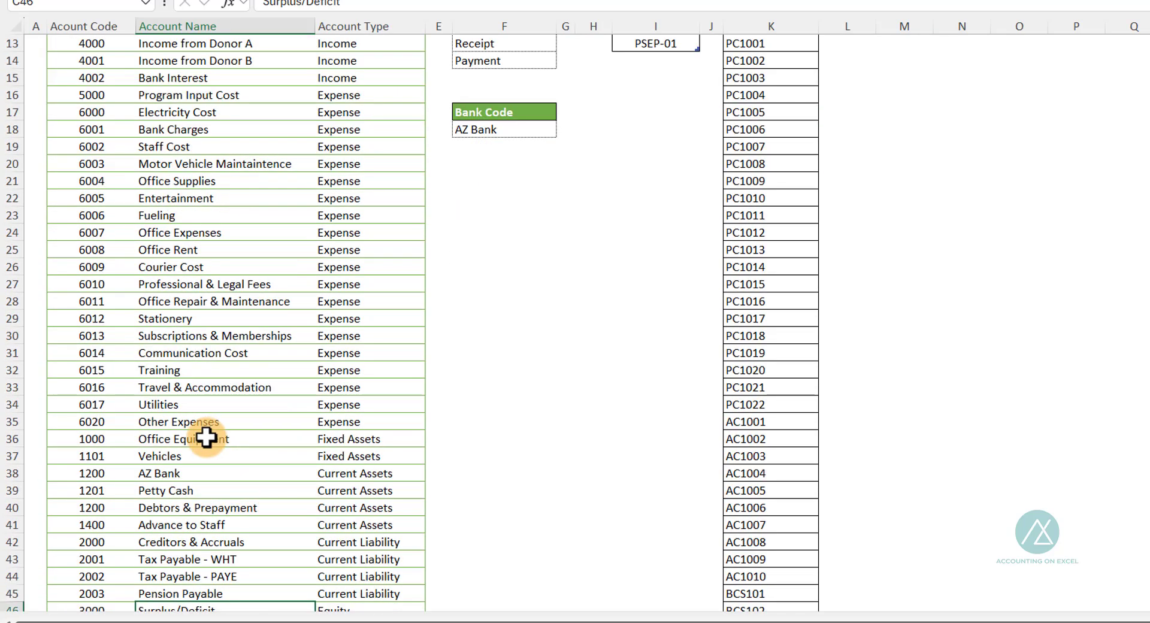
{"action": "scroll", "coordinate": [167, 387], "scroll_direction": "up", "scroll_amount": 2}
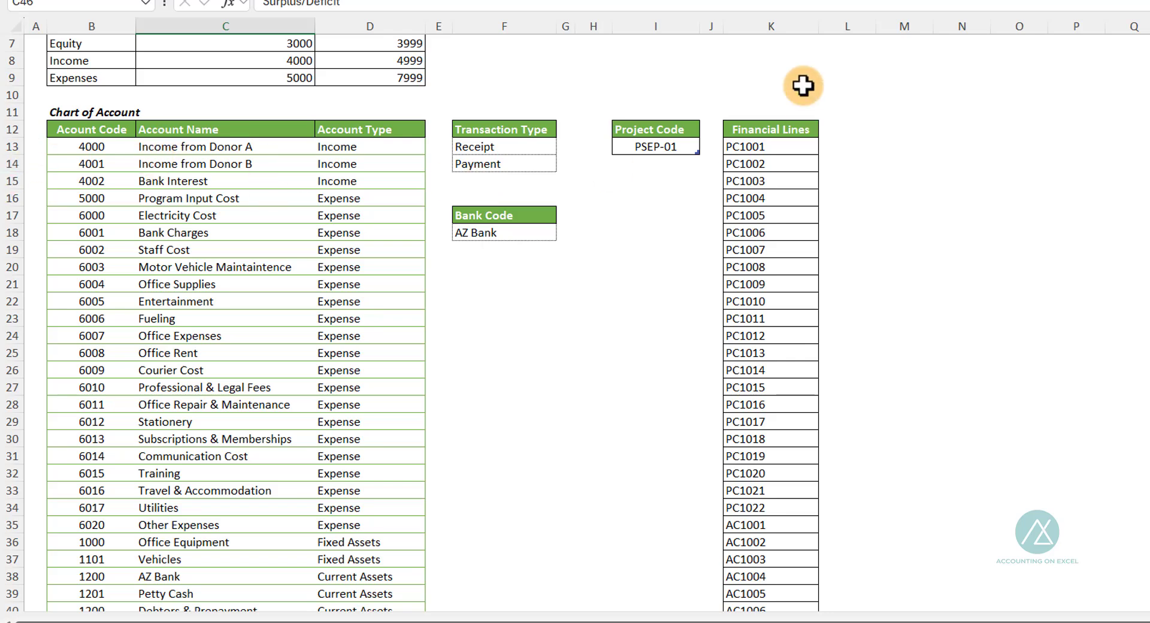
Examine the Financial Lines list on the SetUp sheet, highlighting the codes from PC1001 to AC1003.
{"action": "left_click", "coordinate": [755, 144]}
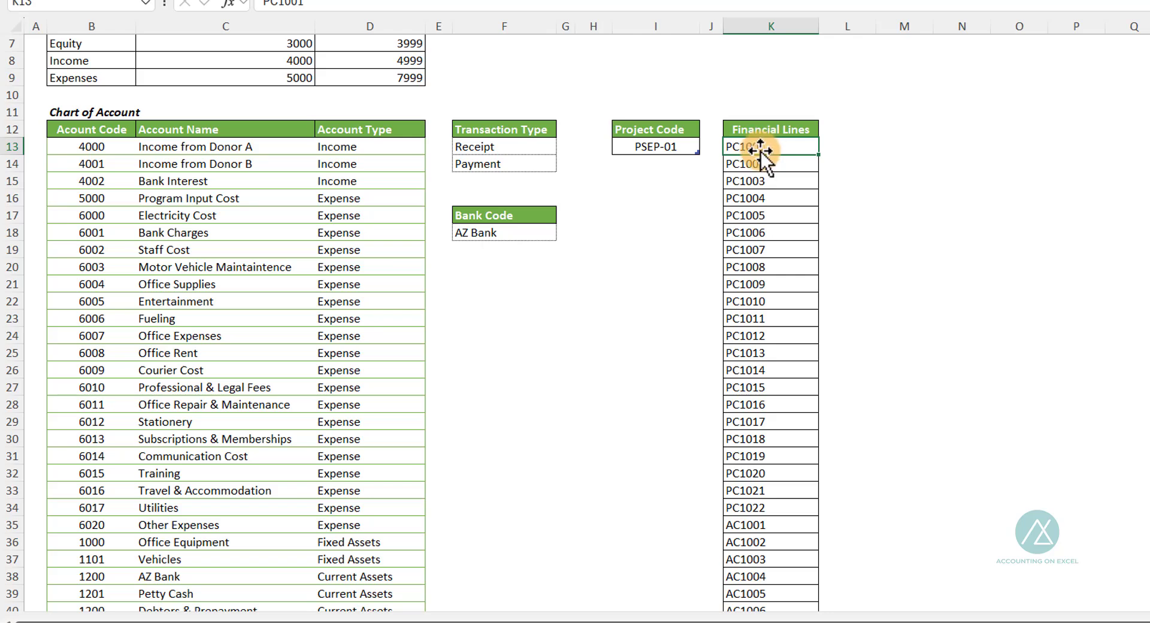
{"action": "left_click_drag", "start_coordinate": [759, 150], "coordinate": [767, 550]}
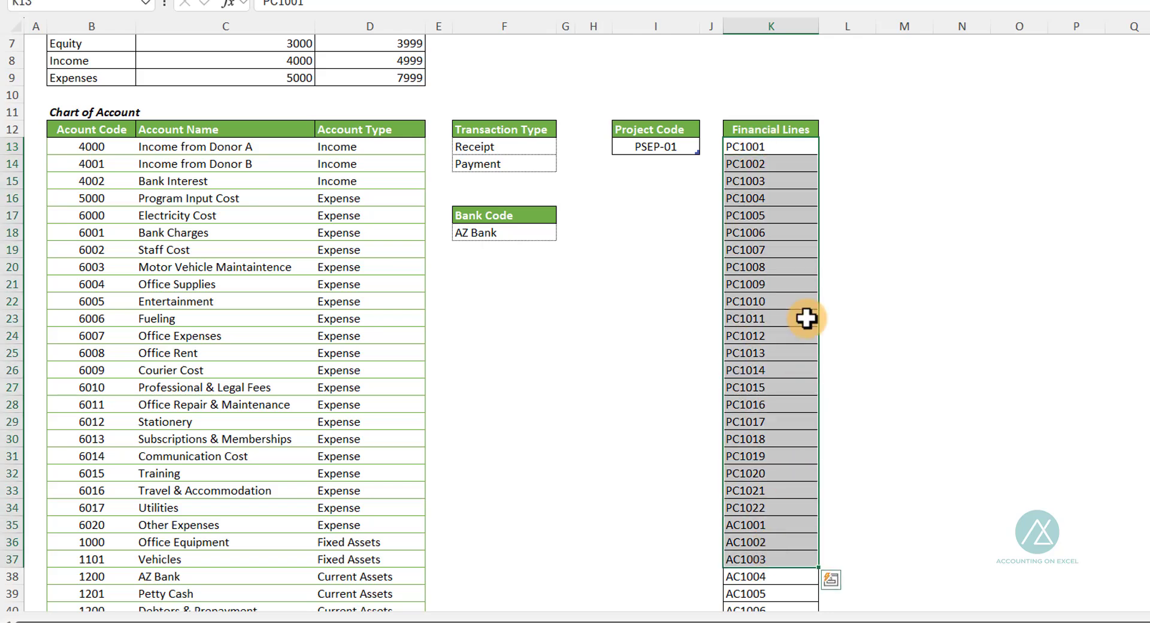
{"action": "scroll", "coordinate": [785, 246], "scroll_direction": "up", "scroll_amount": 2}
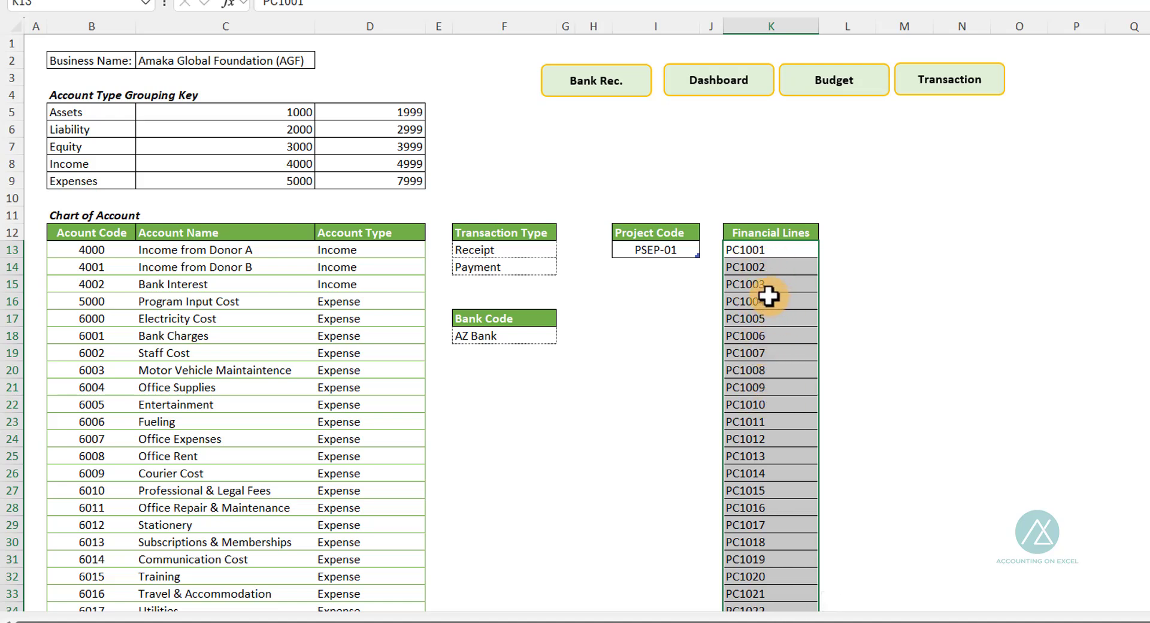
{"action": "left_click", "coordinate": [772, 318]}
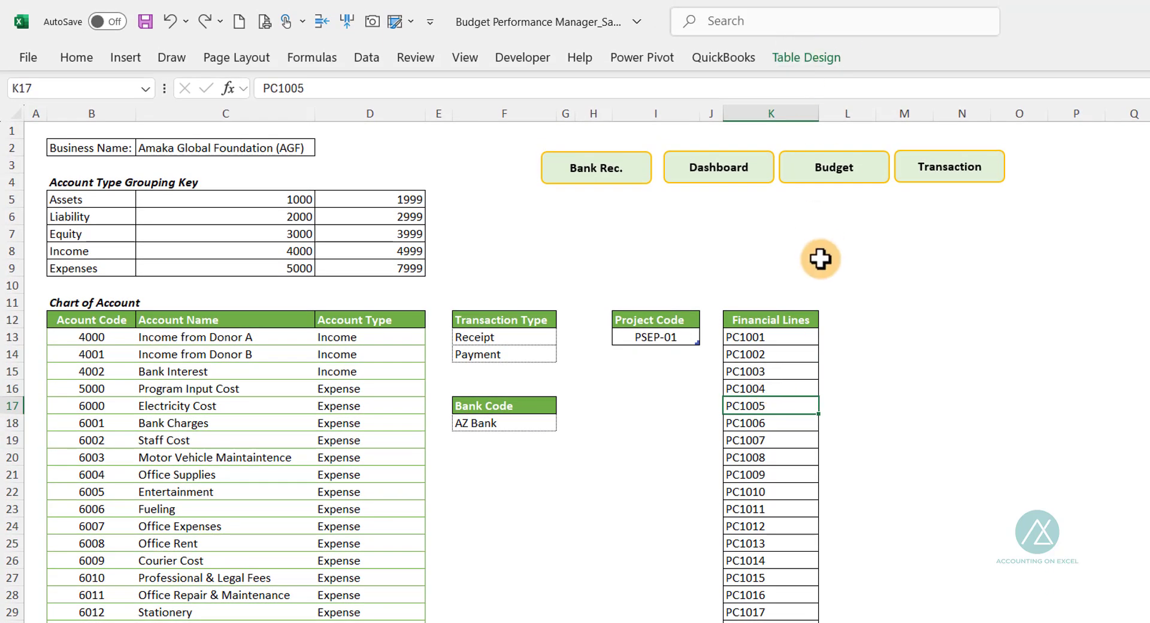
{"action": "left_click", "coordinate": [776, 353]}
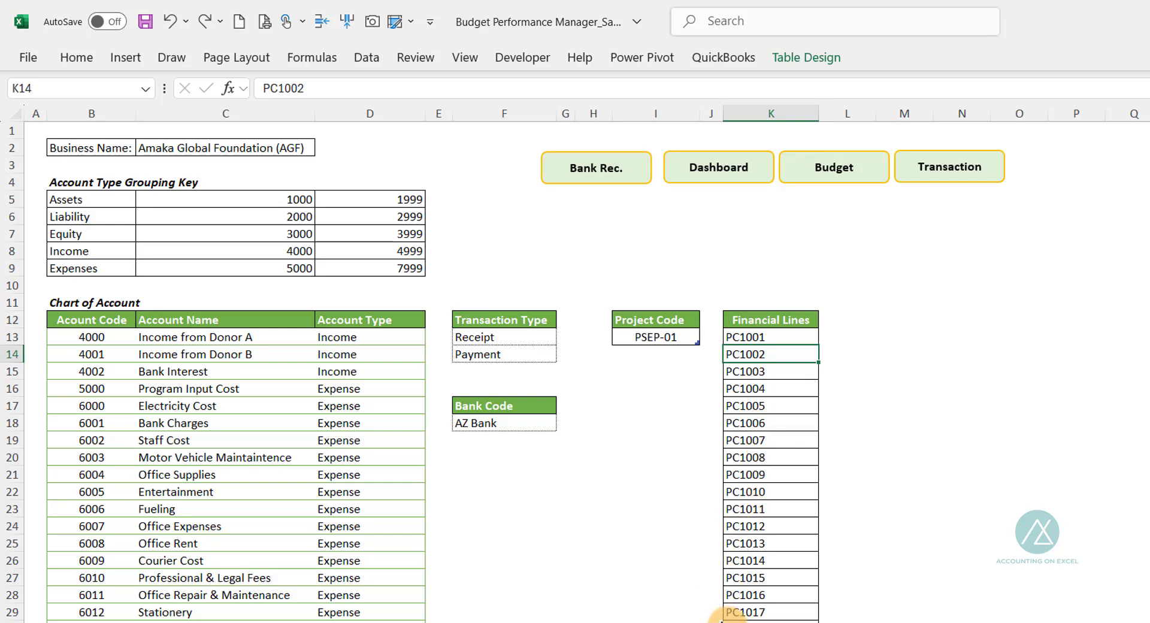
Copy the personnel cost budget line codes PC1001 to PC1022 from the Budget sheet.
{"action": "left_click", "coordinate": [834, 168]}
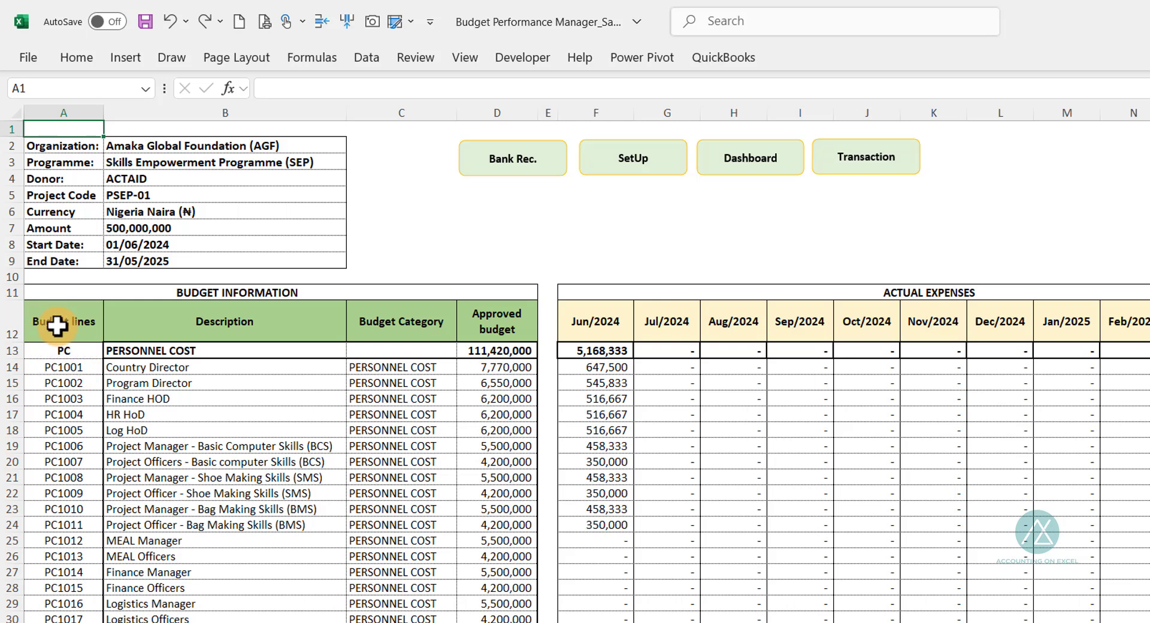
{"action": "left_click", "coordinate": [60, 366]}
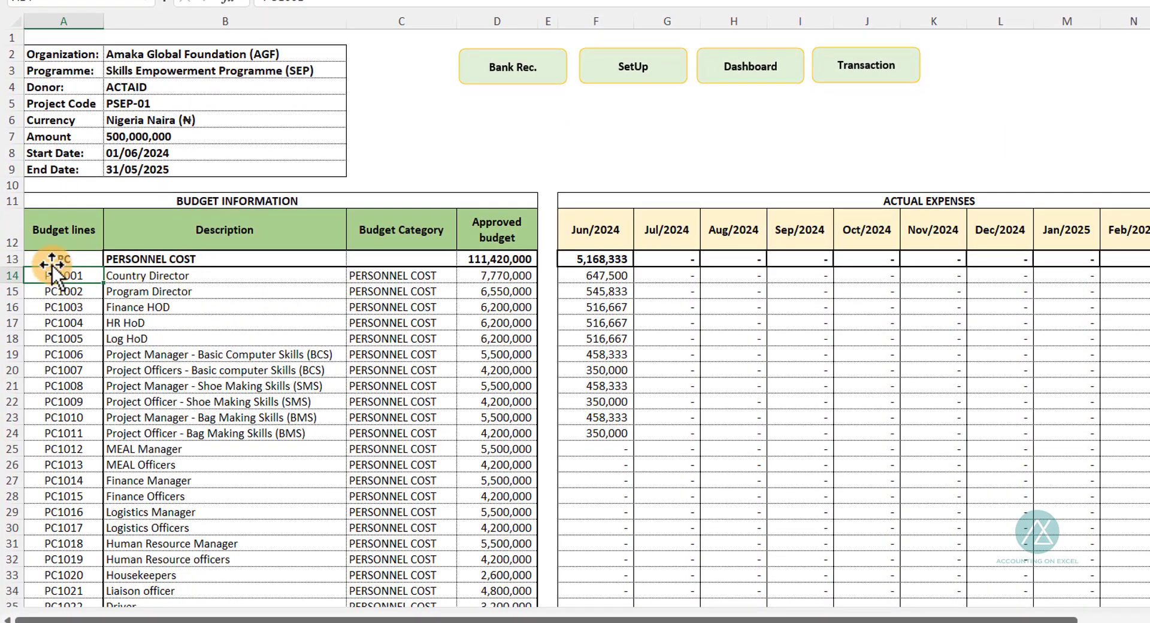
{"action": "left_click", "coordinate": [43, 254]}
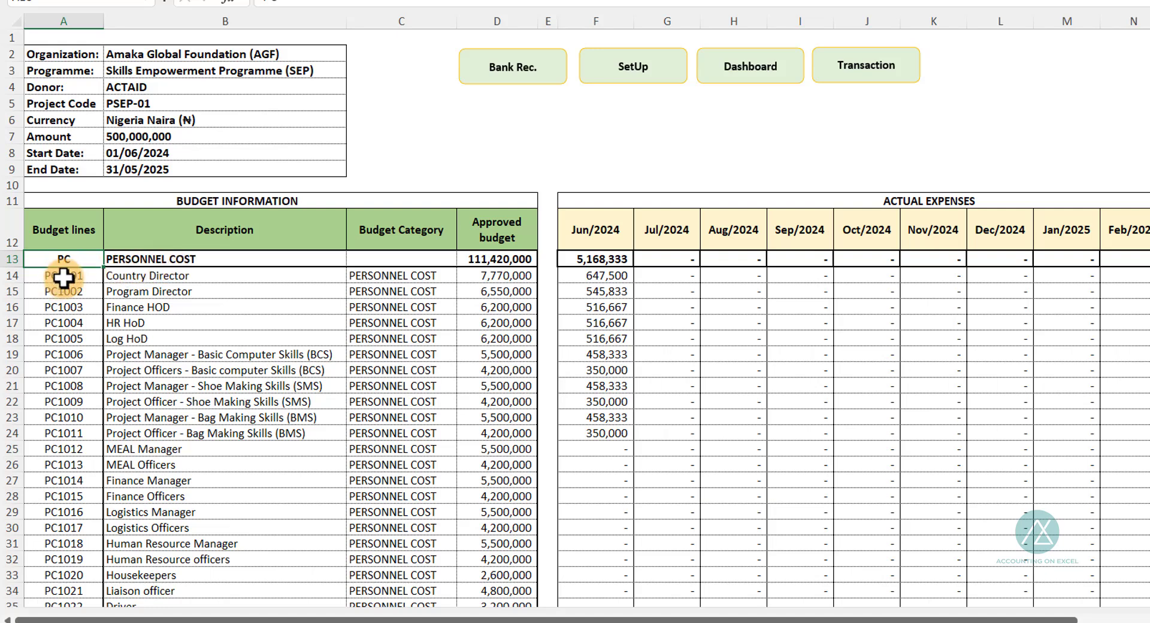
{"action": "left_click_drag", "start_coordinate": [66, 273], "coordinate": [76, 525]}
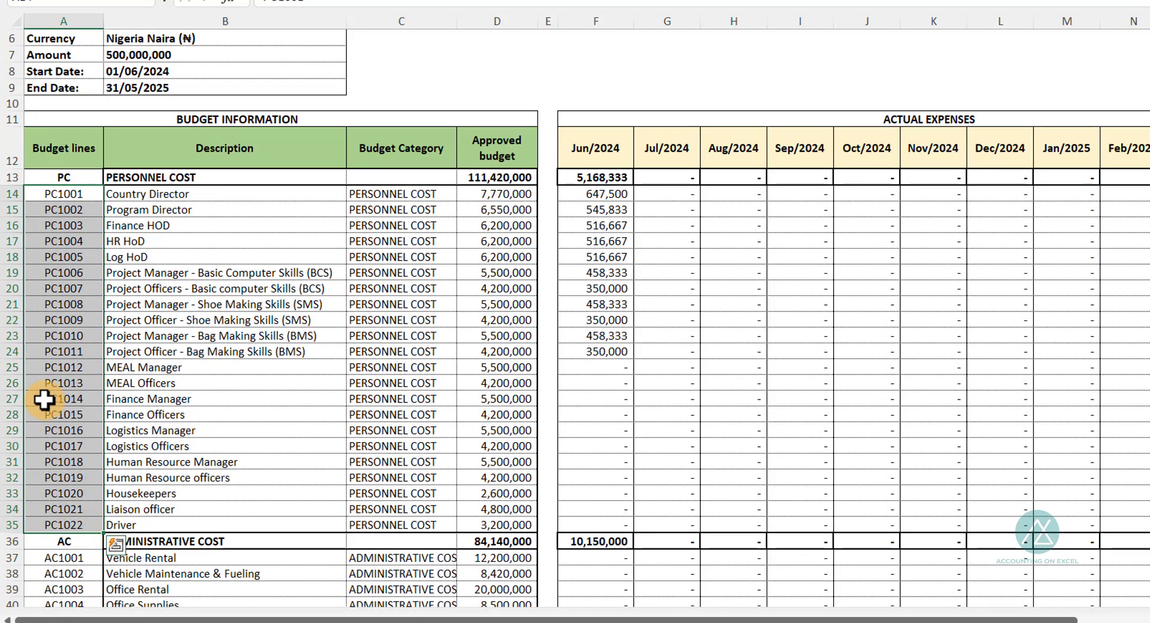
{"action": "key", "text": "ctrl+c"}
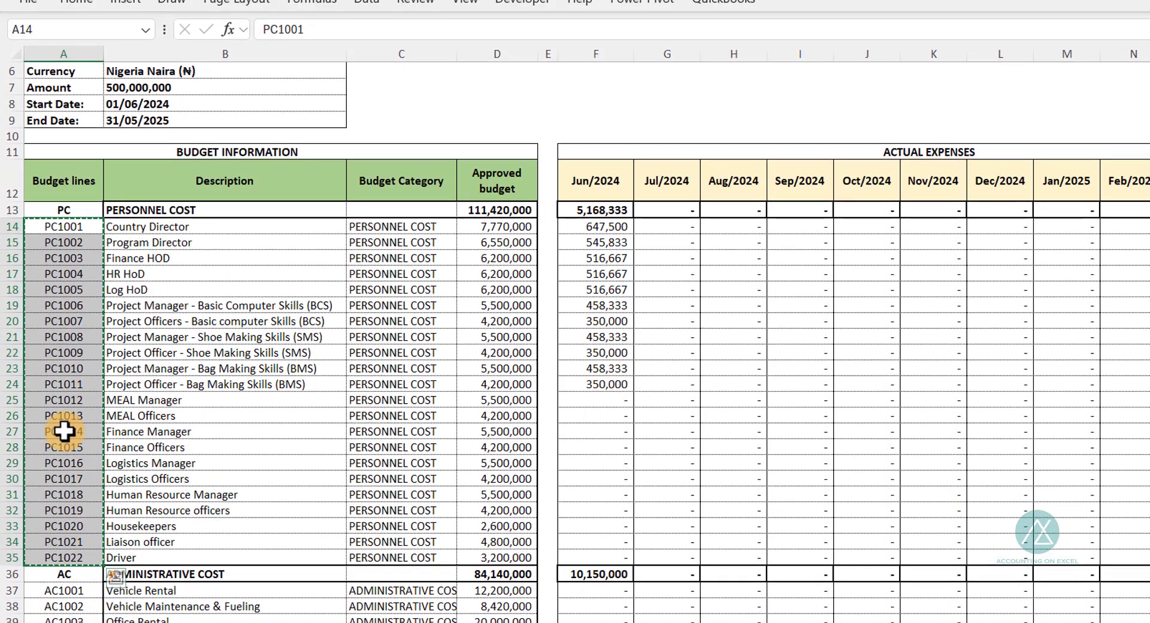
Paste the copied personnel codes as values only into the SetUp sheet, starting at cell M13.
{"action": "scroll", "coordinate": [810, 120], "scroll_direction": "up", "scroll_amount": 2}
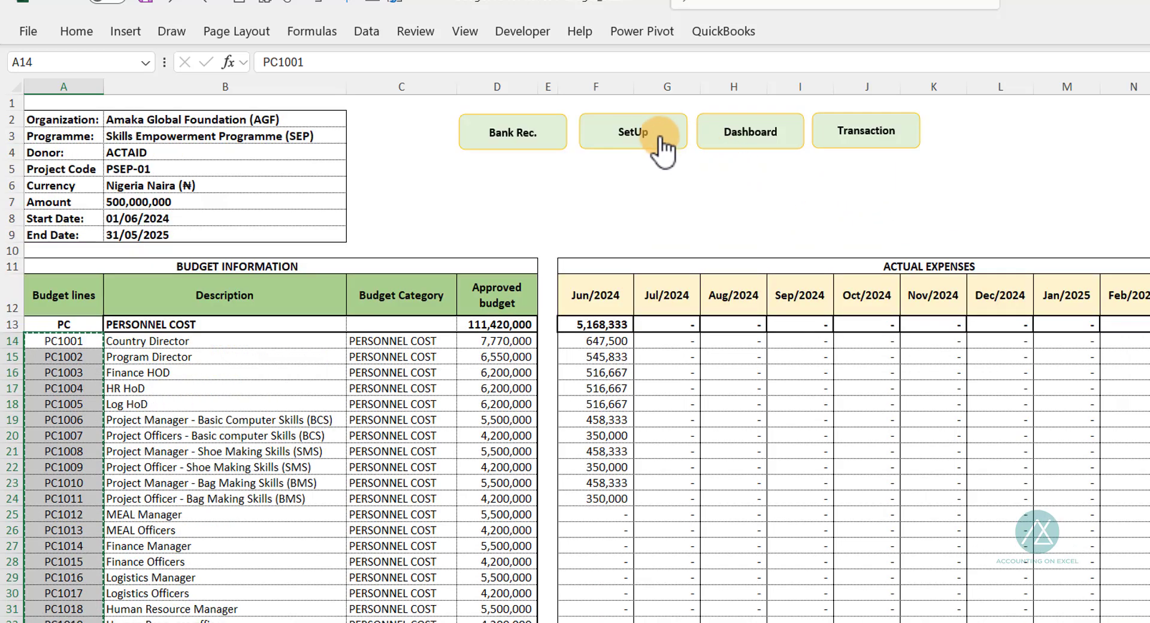
{"action": "left_click", "coordinate": [659, 137]}
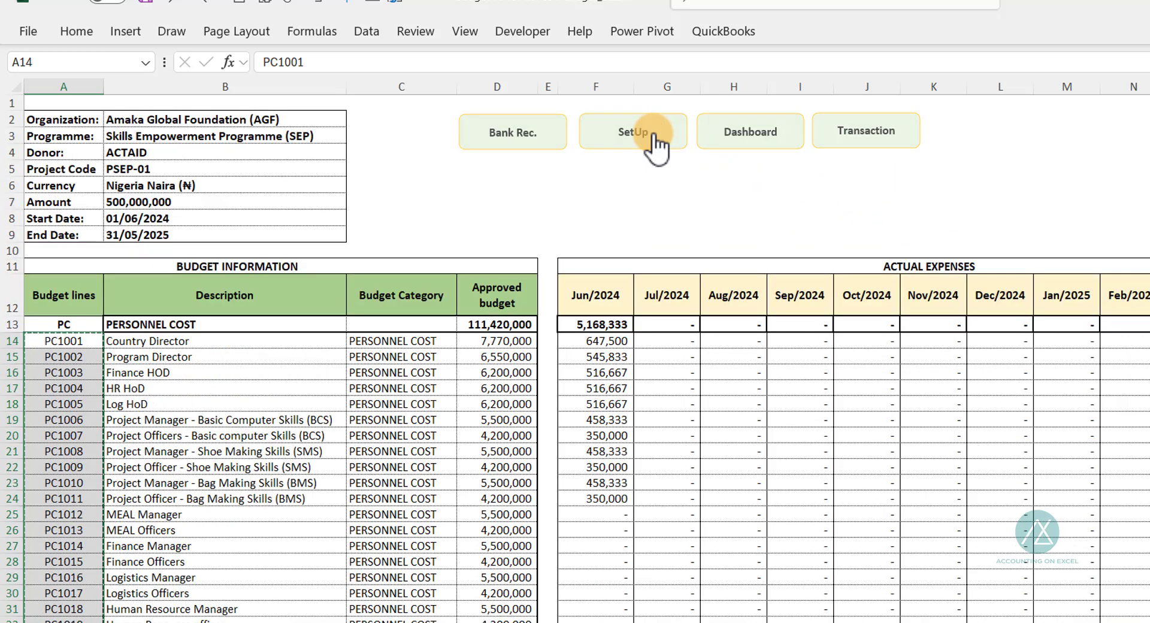
{"action": "left_click", "coordinate": [924, 305]}
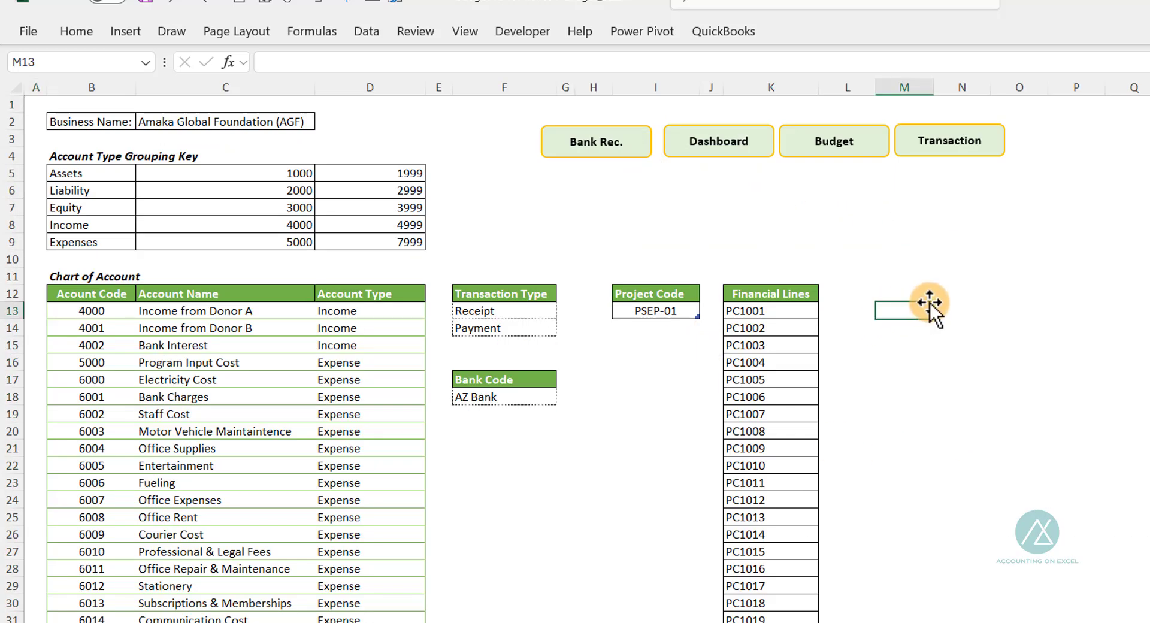
{"action": "key", "text": "ctrl+v"}
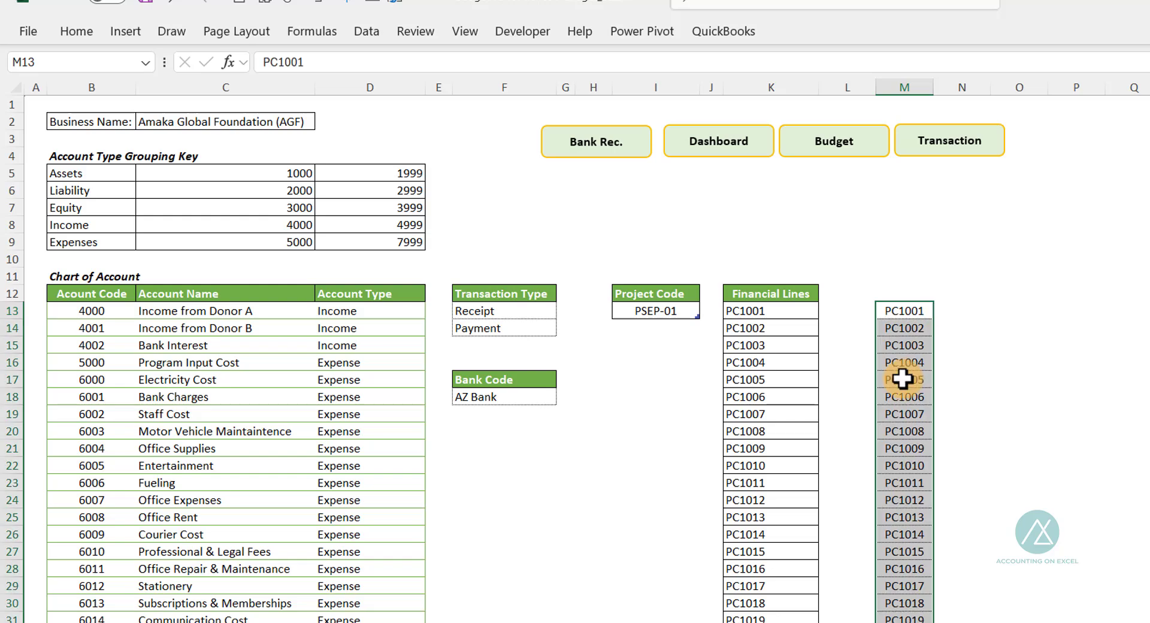
{"action": "scroll", "coordinate": [970, 491], "scroll_direction": "down", "scroll_amount": 4}
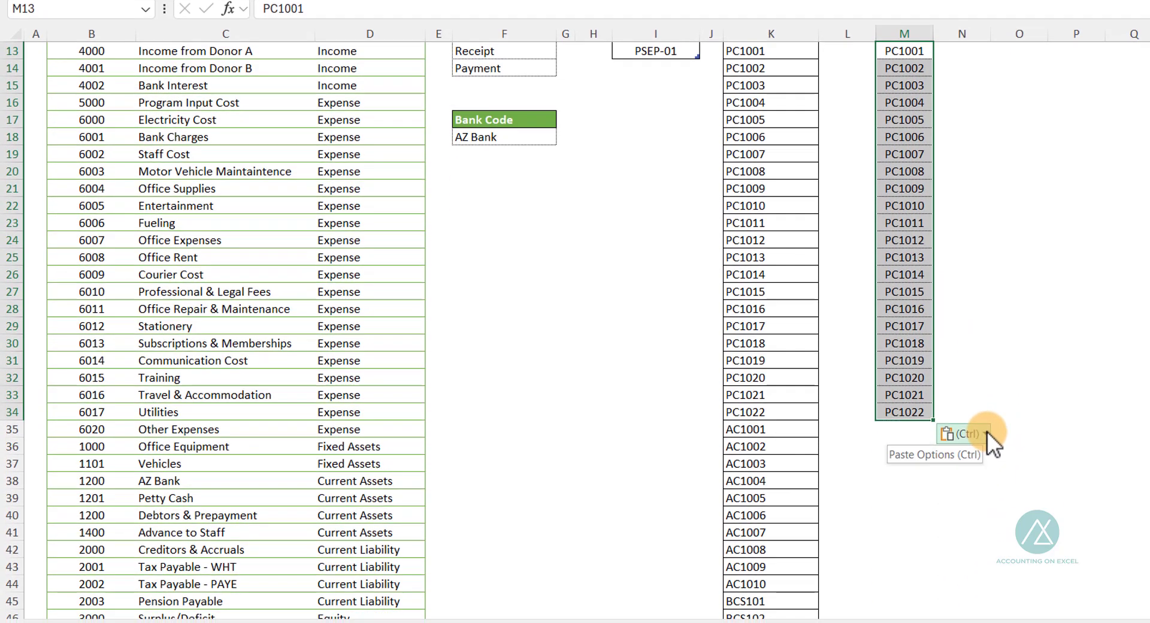
{"action": "left_click", "coordinate": [985, 485]}
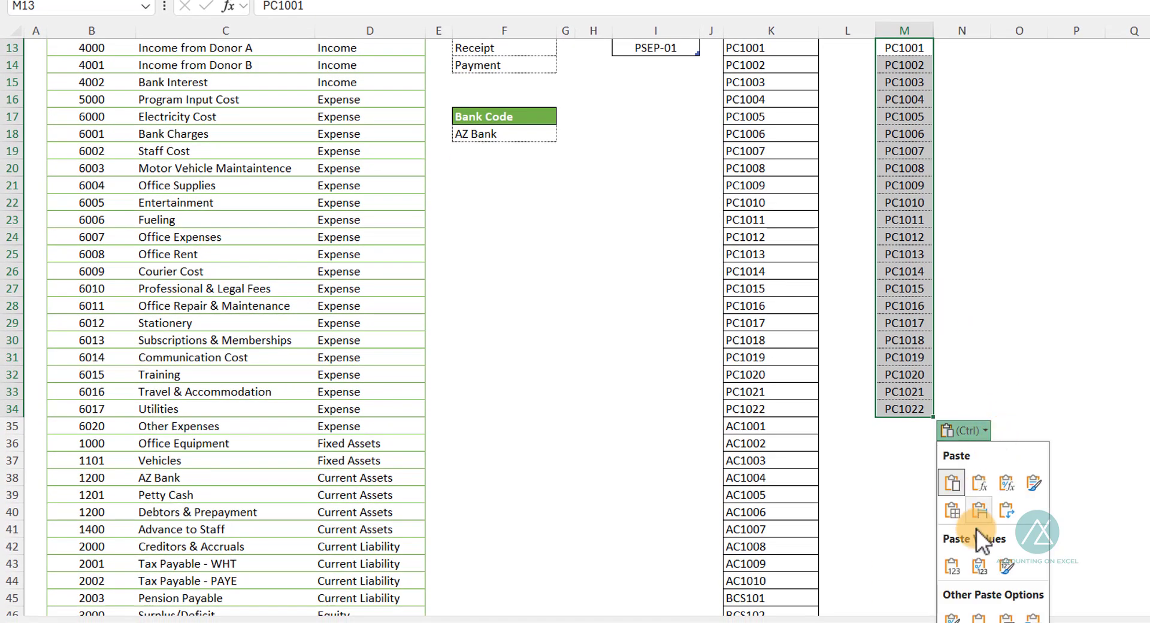
{"action": "left_click", "coordinate": [952, 565]}
{"action": "scroll", "coordinate": [910, 326], "scroll_direction": "up", "scroll_amount": 4}
{"action": "scroll", "coordinate": [896, 389], "scroll_direction": "down", "scroll_amount": 5}
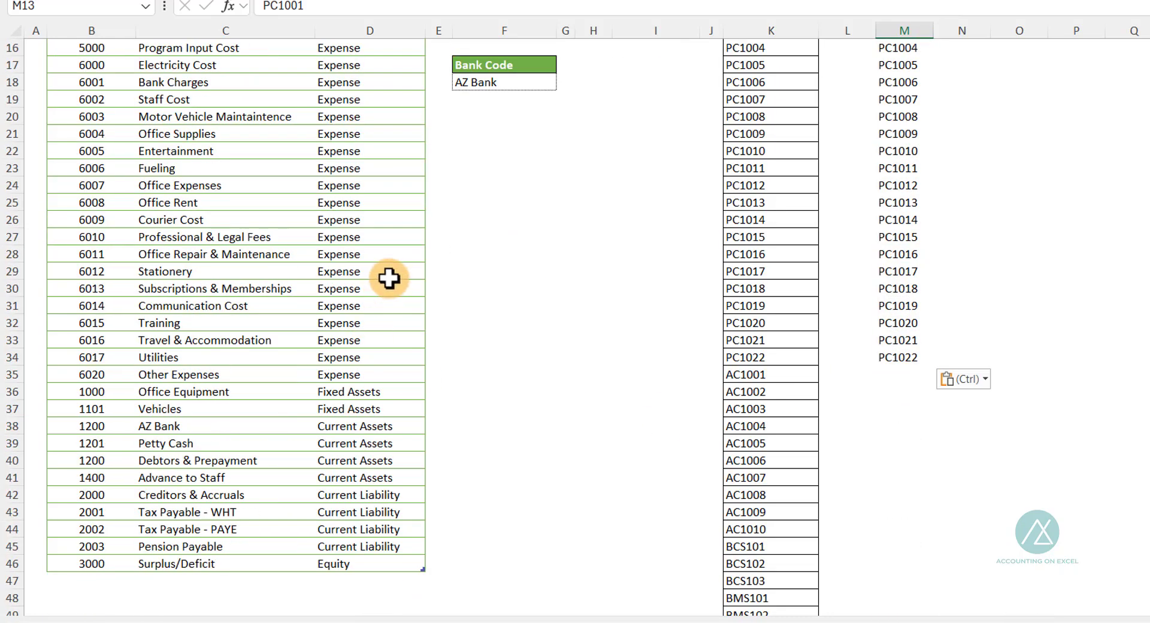
Copy the remaining budget line codes from AC1001 to IDC101, cells A37 to A68, from the Budget sheet.
{"action": "scroll", "coordinate": [760, 123], "scroll_direction": "up", "scroll_amount": 5}
{"action": "scroll", "coordinate": [760, 123], "scroll_direction": "up", "scroll_amount": 1}
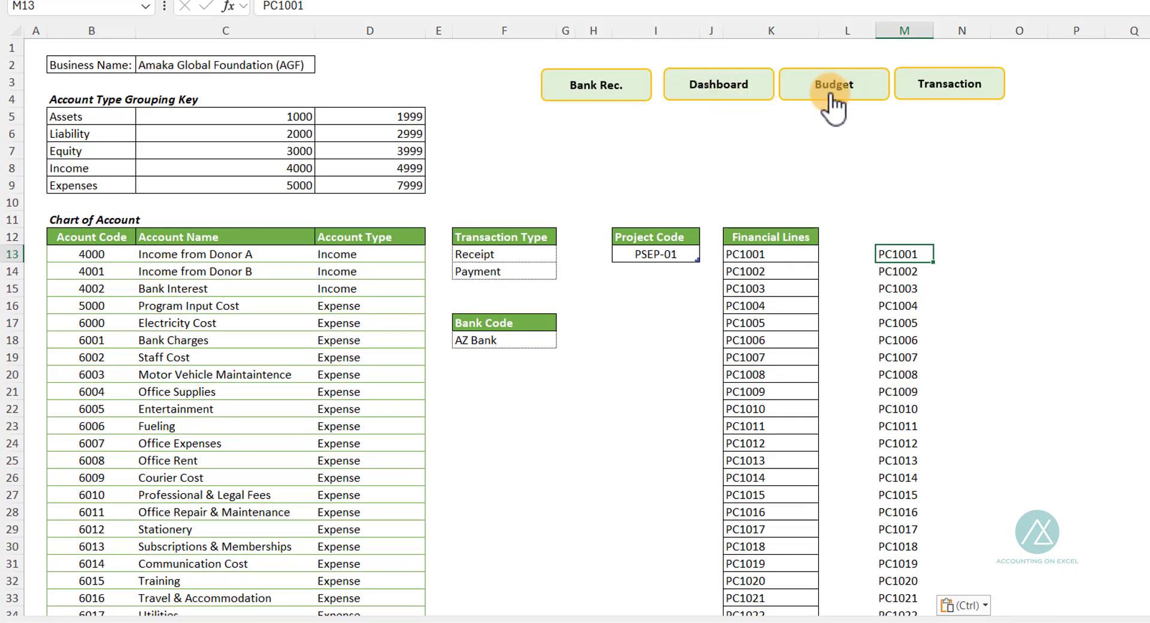
{"action": "left_click", "coordinate": [865, 90]}
{"action": "scroll", "coordinate": [192, 441], "scroll_direction": "down", "scroll_amount": 7}
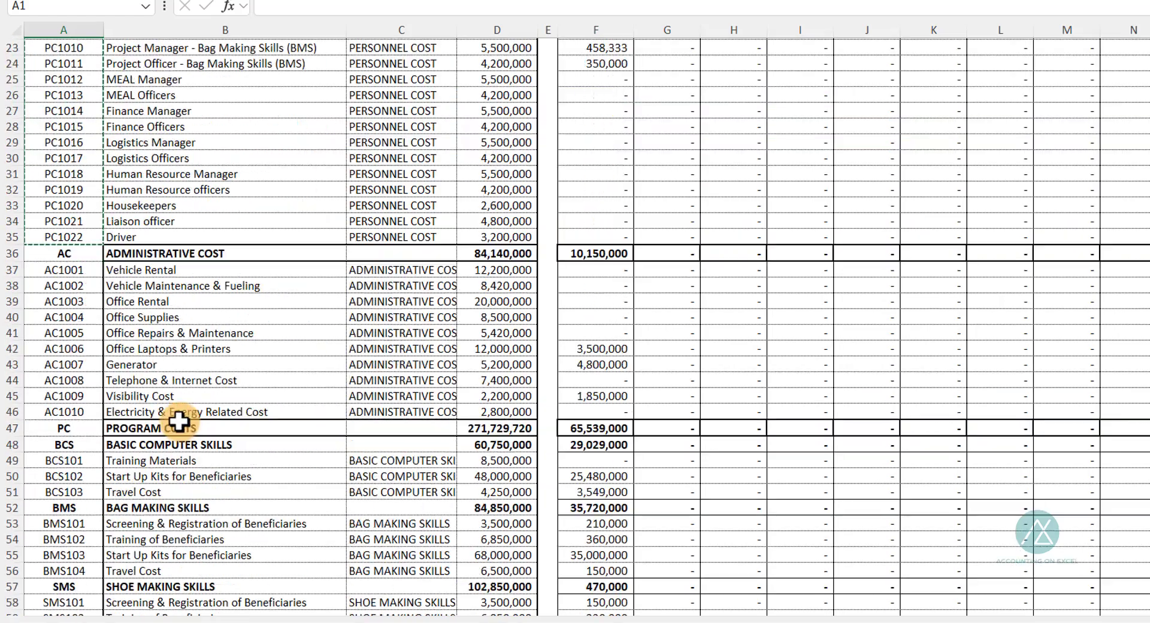
{"action": "left_click_drag", "start_coordinate": [64, 269], "coordinate": [102, 531]}
{"action": "key", "text": "ctrl+c"}
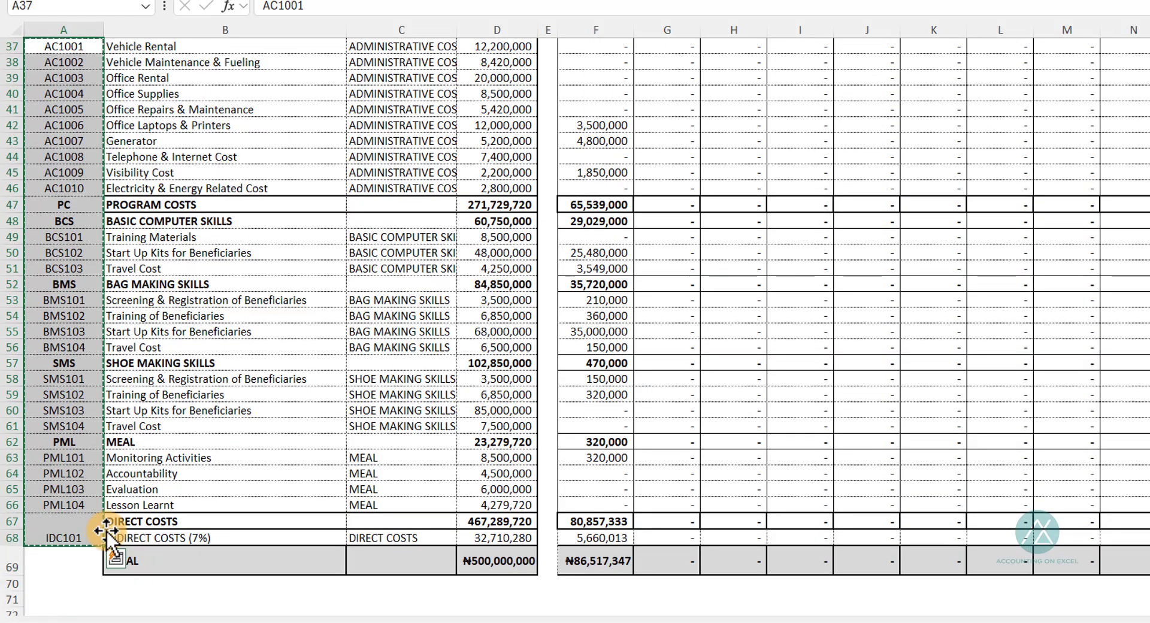
Paste the copied codes as values into the SetUp sheet from cell M35, directly below PC1022, and review the combined list.
{"action": "scroll", "coordinate": [855, 161], "scroll_direction": "up", "scroll_amount": 12}
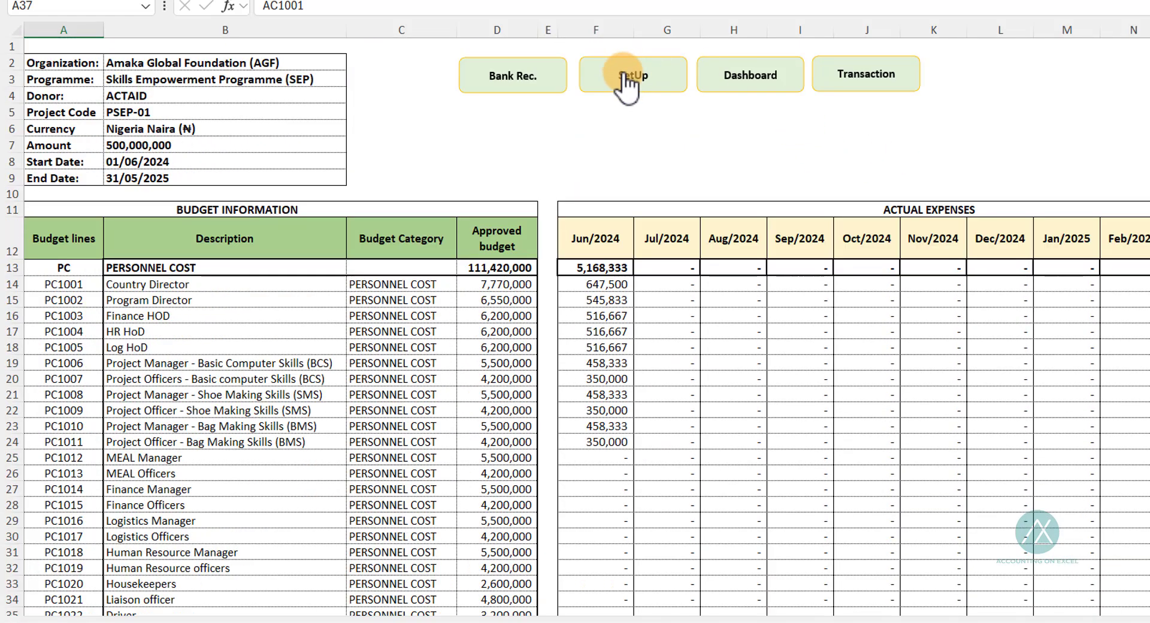
{"action": "left_click", "coordinate": [628, 77]}
{"action": "scroll", "coordinate": [928, 461], "scroll_direction": "down", "scroll_amount": 10}
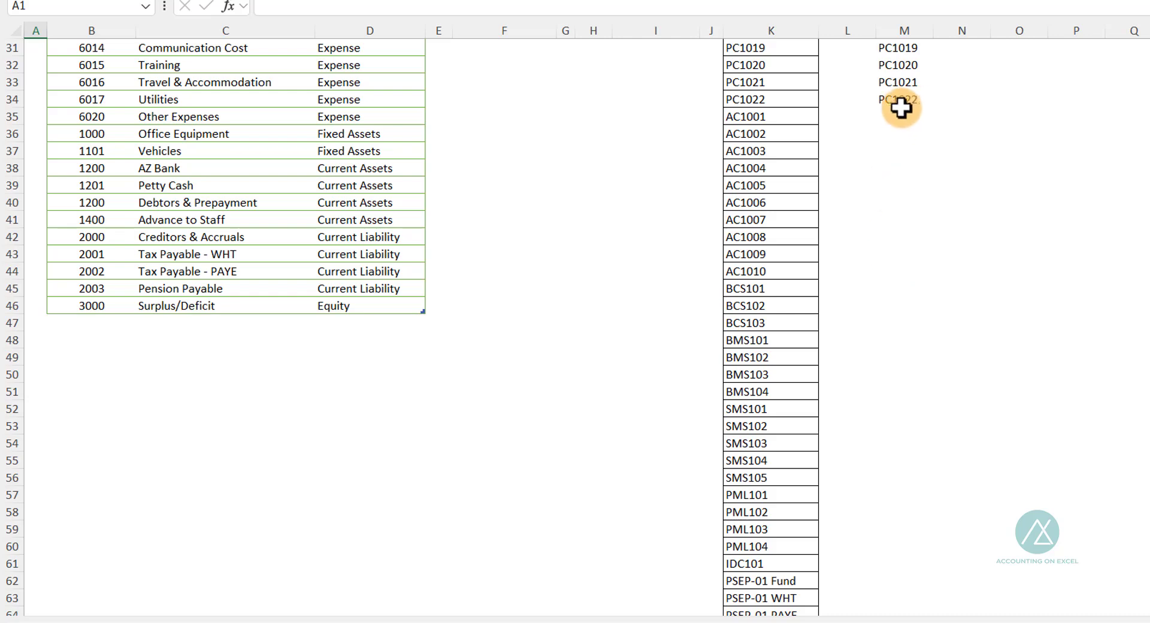
{"action": "left_click", "coordinate": [904, 116]}
{"action": "key", "text": "ctrl+alt+v"}
{"action": "key", "text": "v"}
{"action": "key", "text": "Return"}
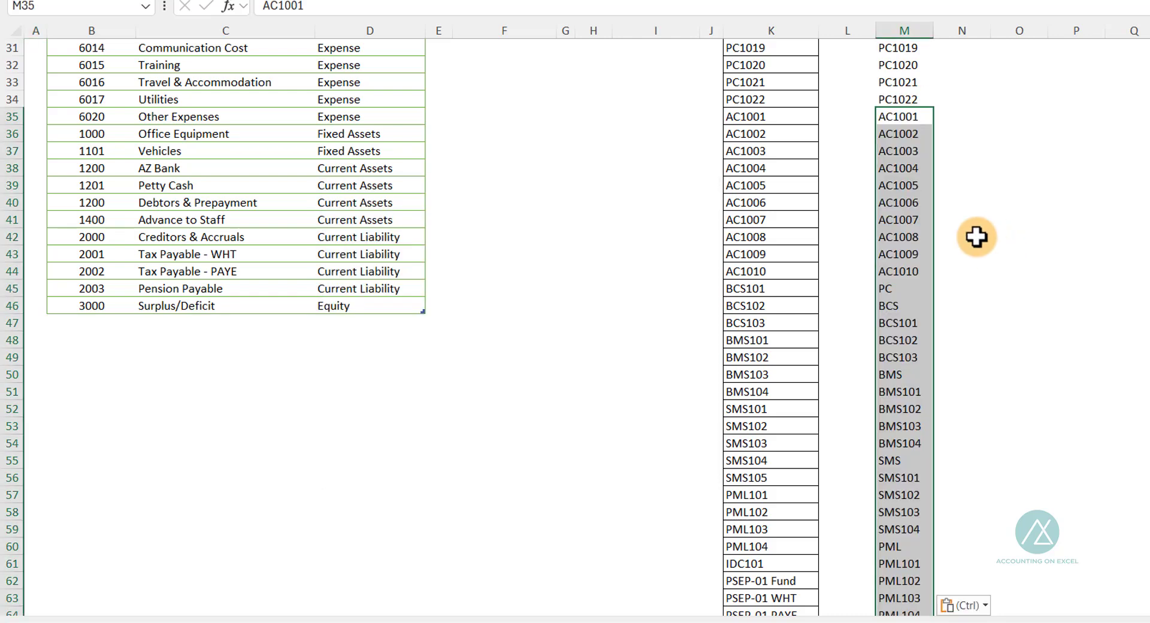
{"action": "scroll", "coordinate": [937, 233], "scroll_direction": "down", "scroll_amount": 4}
{"action": "scroll", "coordinate": [937, 234], "scroll_direction": "up", "scroll_amount": 9}
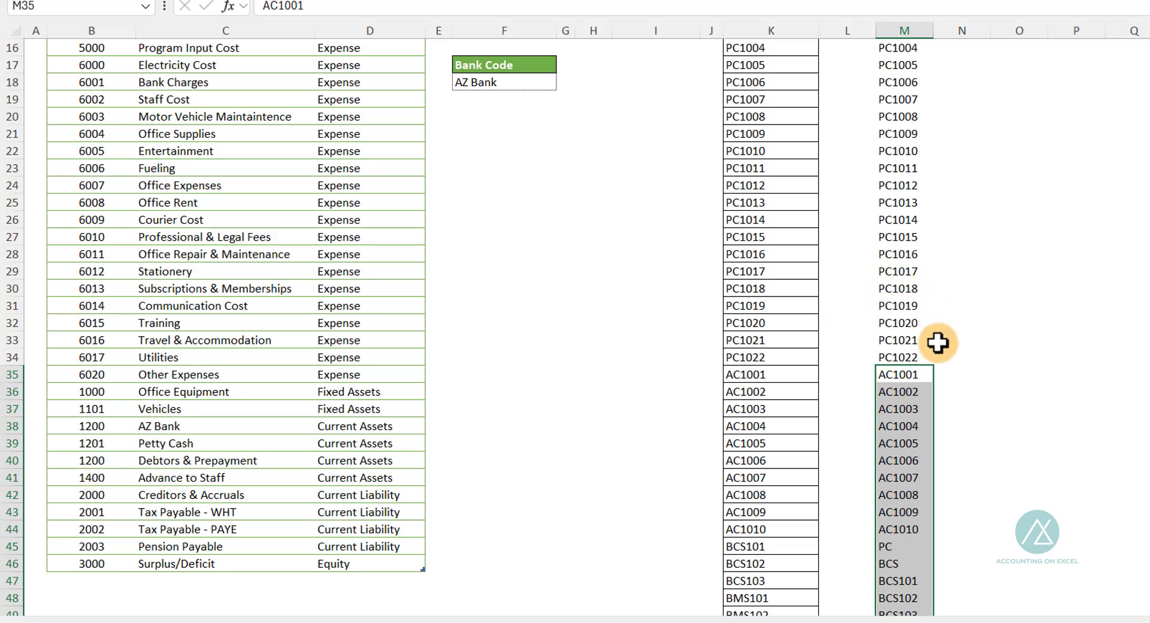
Delete the PC heading cell M45 below AC1010 in the pasted list, shifting the cells up.
{"action": "scroll", "coordinate": [901, 369], "scroll_direction": "down", "scroll_amount": 5}
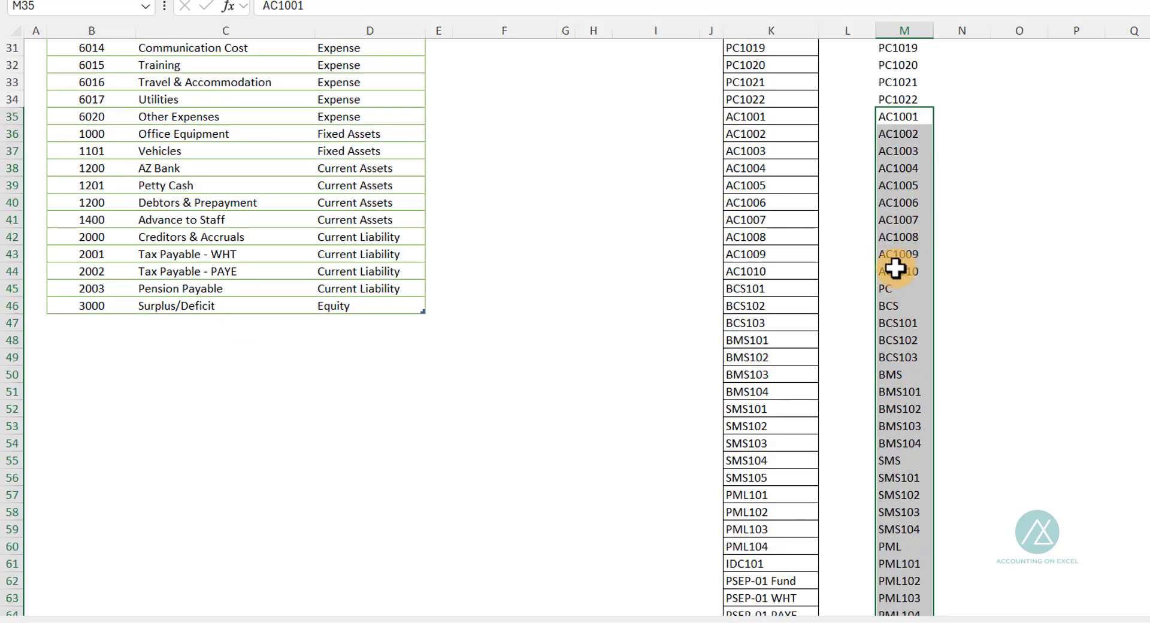
{"action": "left_click", "coordinate": [888, 288]}
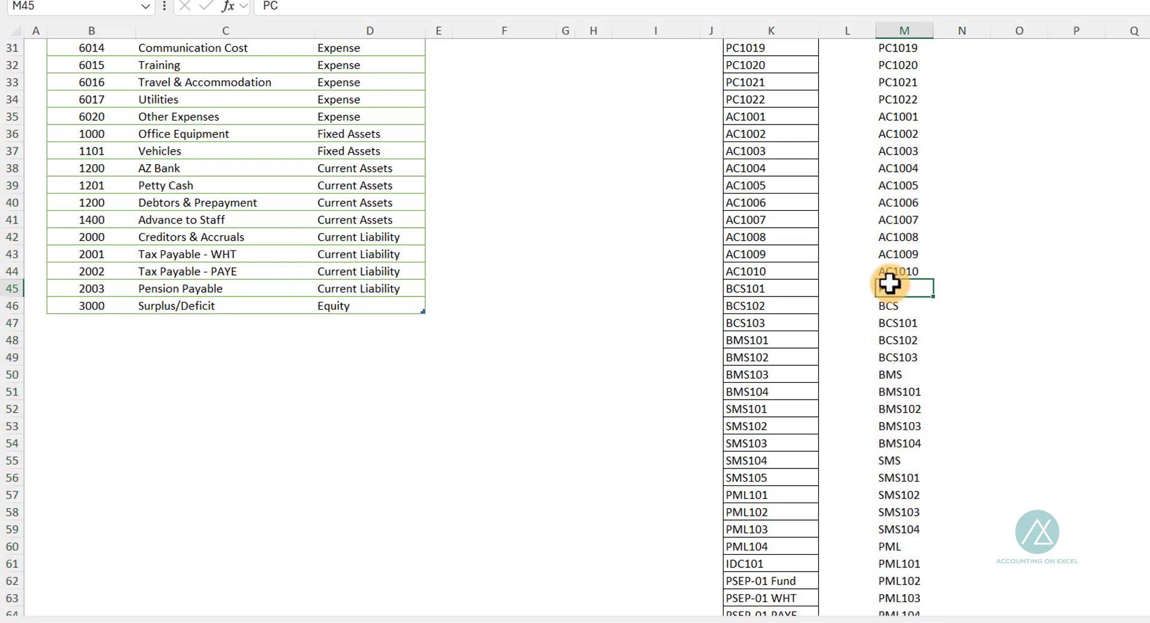
{"action": "right_click", "coordinate": [890, 285]}
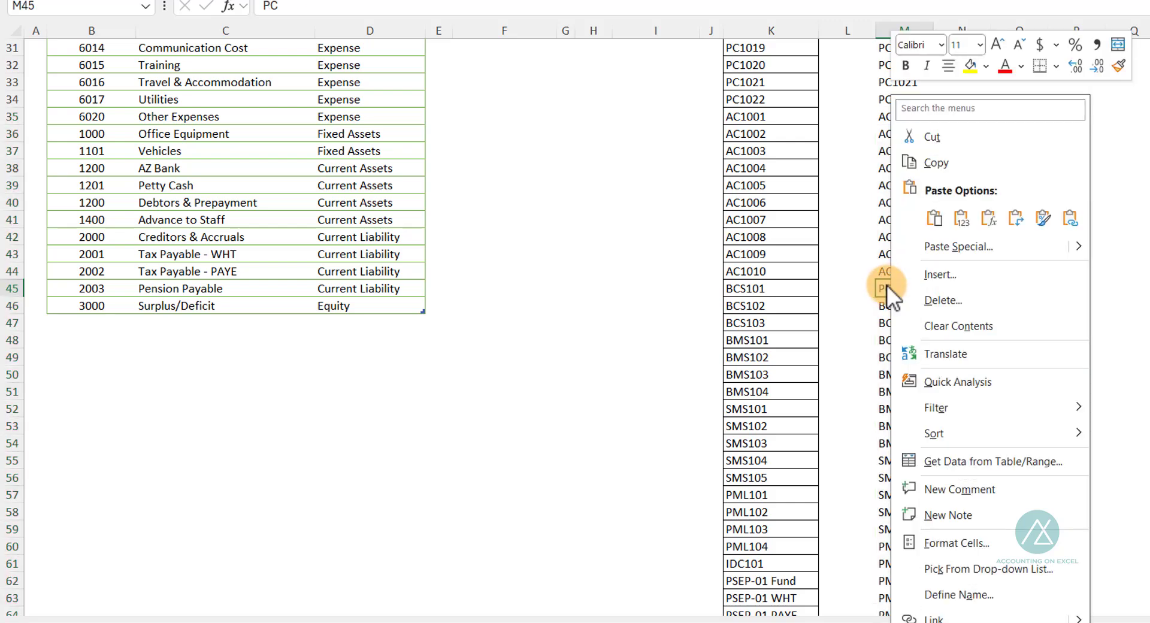
{"action": "left_click", "coordinate": [965, 296]}
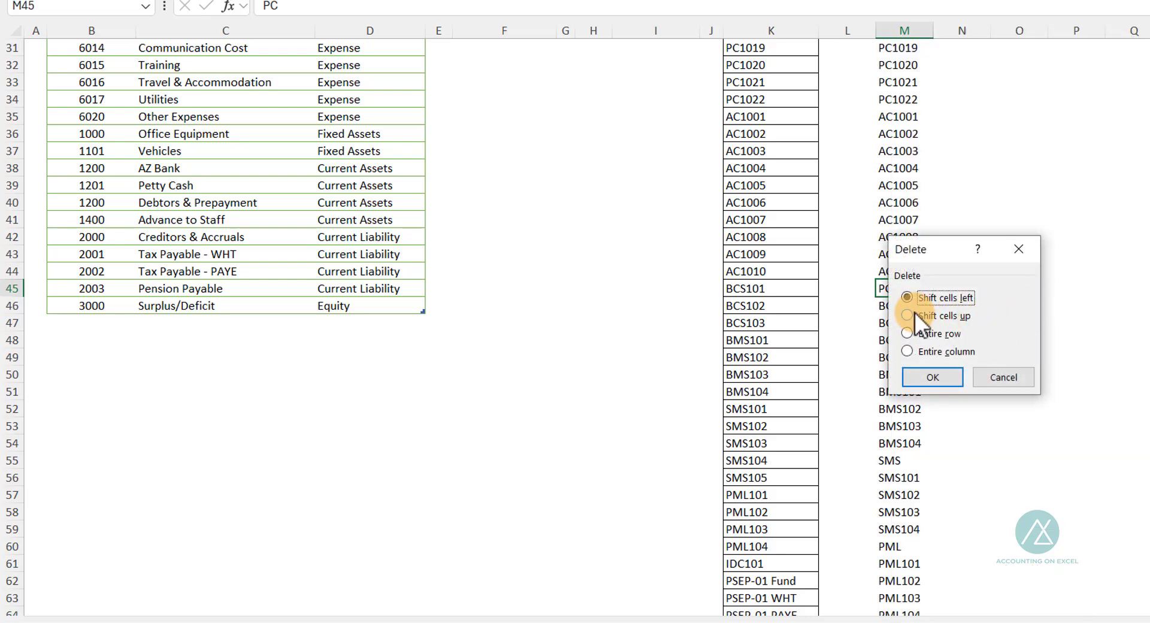
{"action": "left_click", "coordinate": [907, 315]}
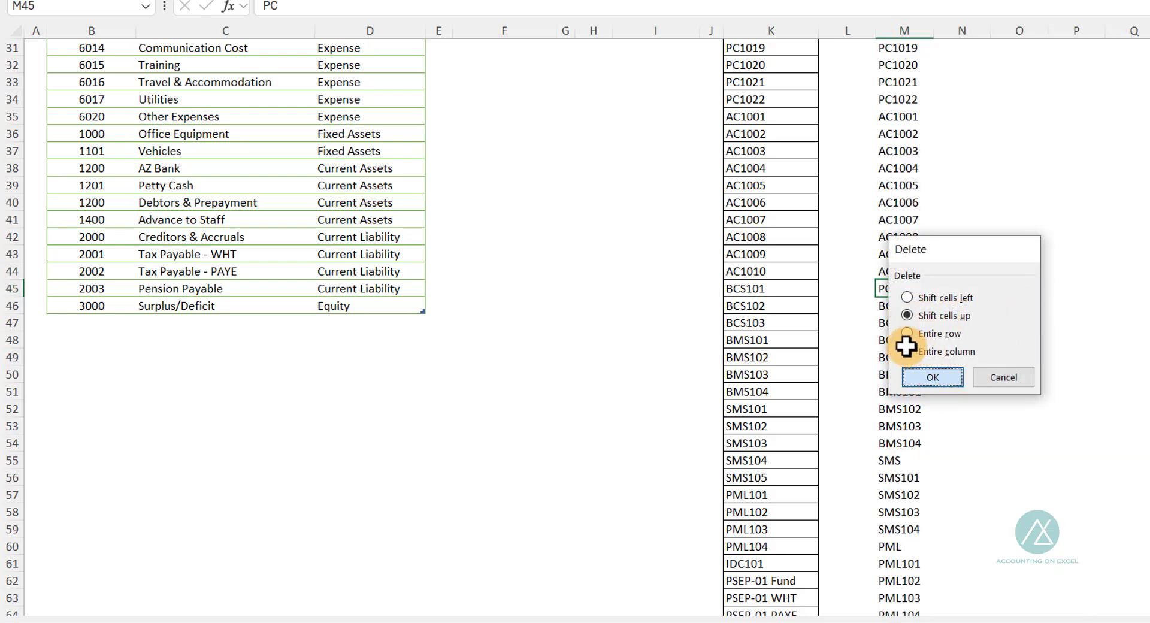
{"action": "left_click", "coordinate": [931, 376]}
Delete the BCS heading cell M45 below AC1010 in the pasted list, shifting the cells up.
{"action": "right_click", "coordinate": [902, 286]}
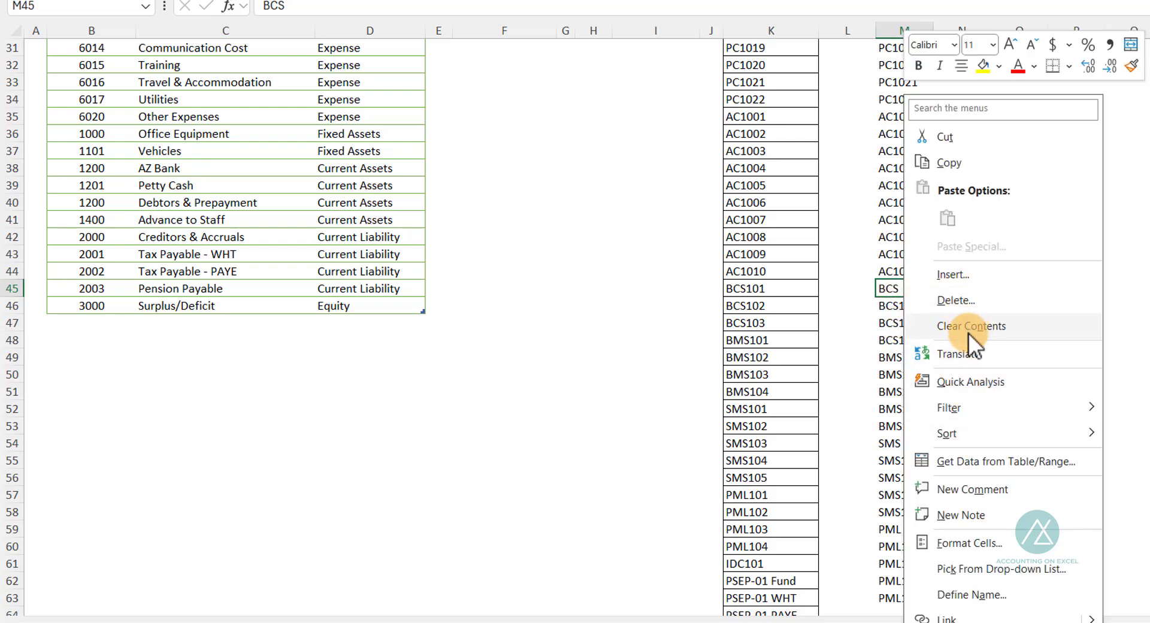
{"action": "left_click", "coordinate": [963, 299]}
{"action": "left_click", "coordinate": [905, 314]}
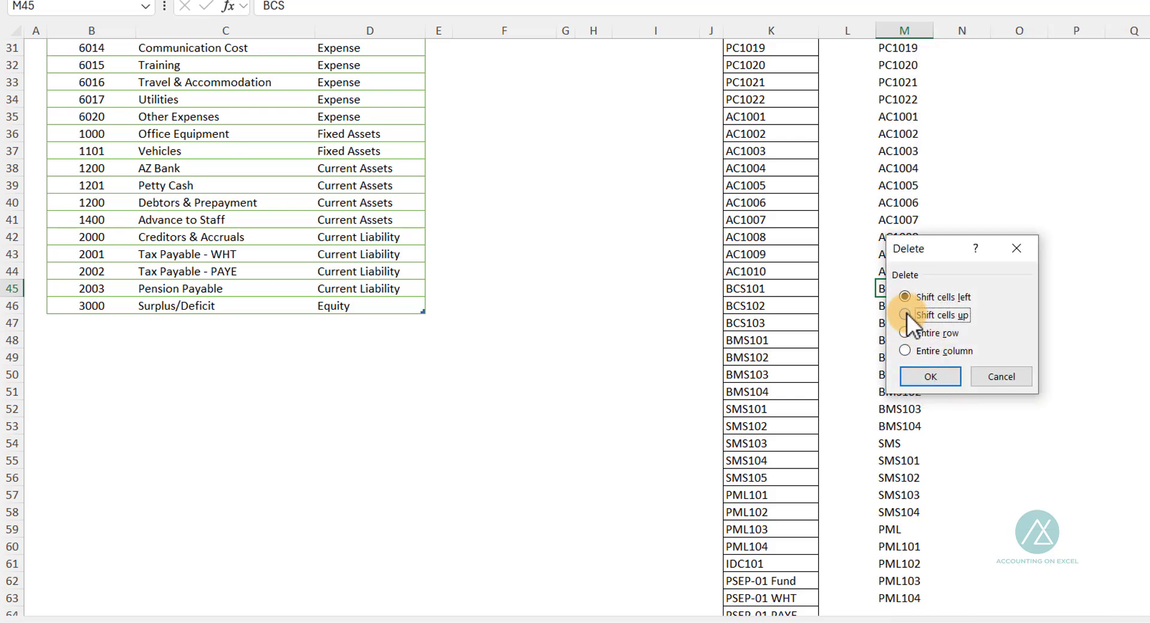
{"action": "left_click", "coordinate": [927, 376]}
Delete the BMS heading cell M48 below BCS103, shifting the cells up.
{"action": "right_click", "coordinate": [907, 341]}
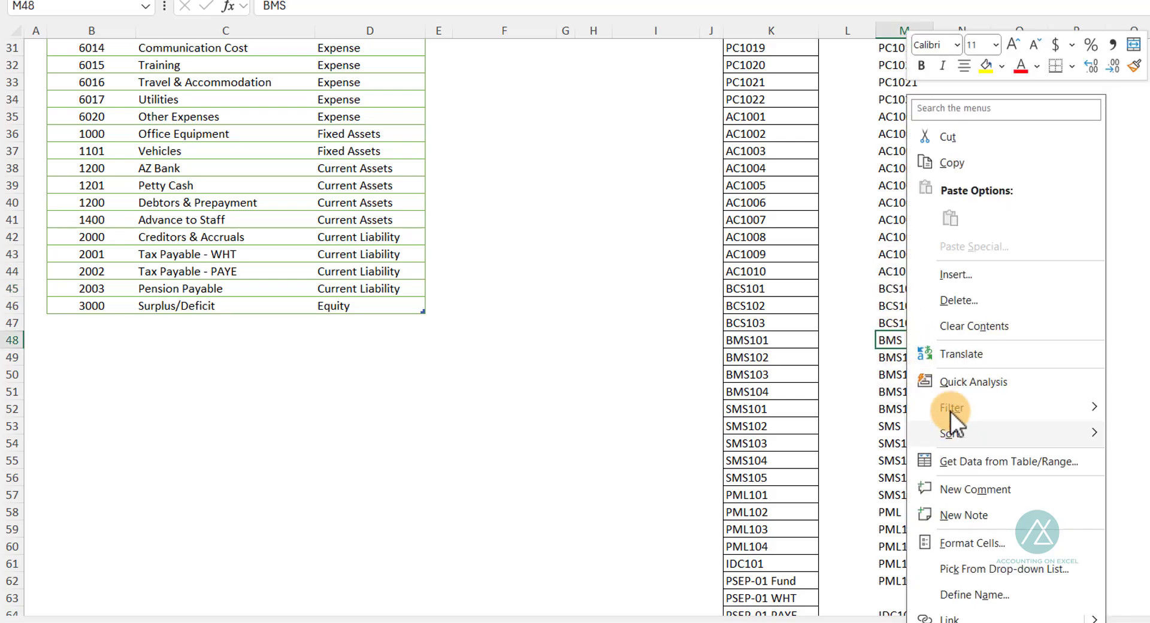
{"action": "left_click", "coordinate": [954, 300]}
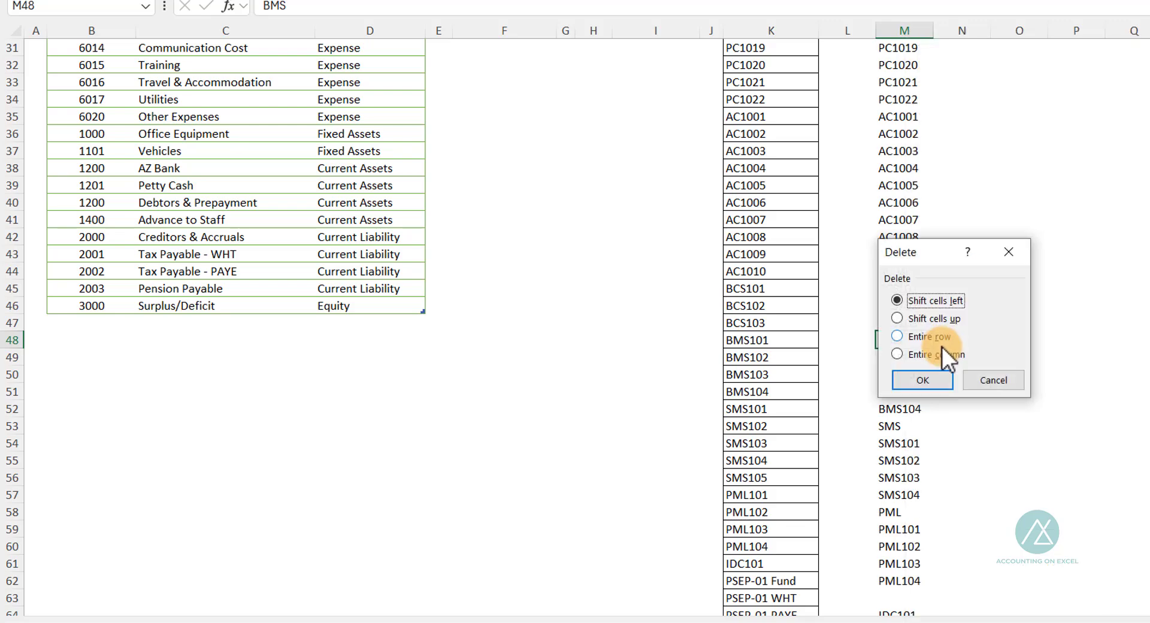
{"action": "left_click", "coordinate": [897, 318]}
{"action": "left_click", "coordinate": [921, 380]}
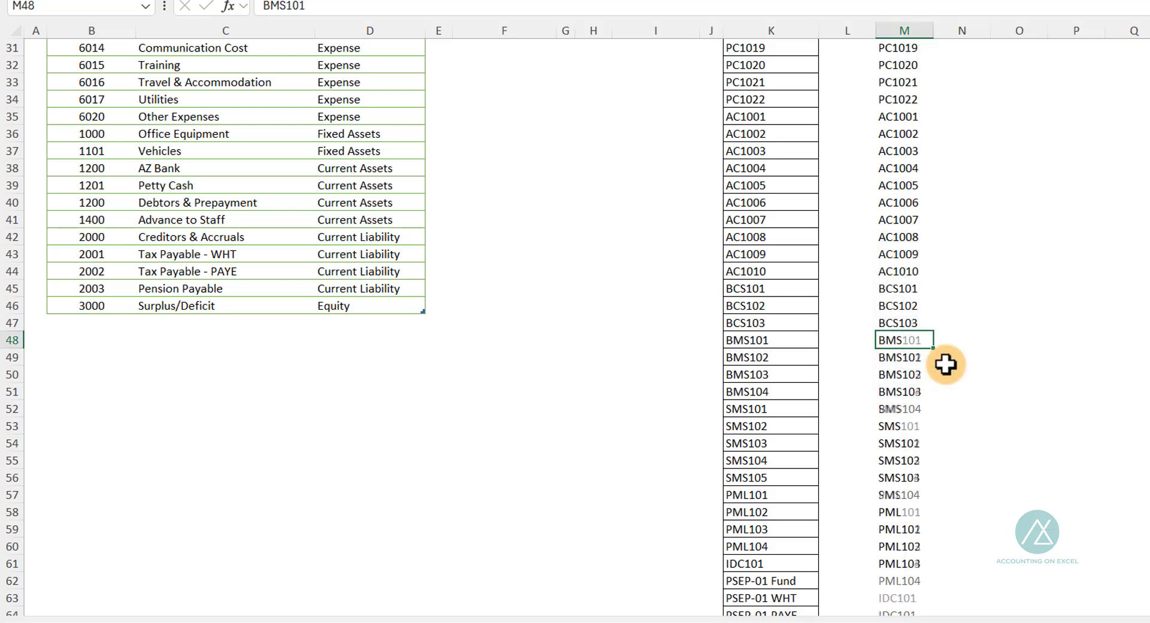
Delete the SMS heading cell M52 below BMS104, shifting the cells up.
{"action": "left_click", "coordinate": [898, 407]}
{"action": "right_click", "coordinate": [897, 407]}
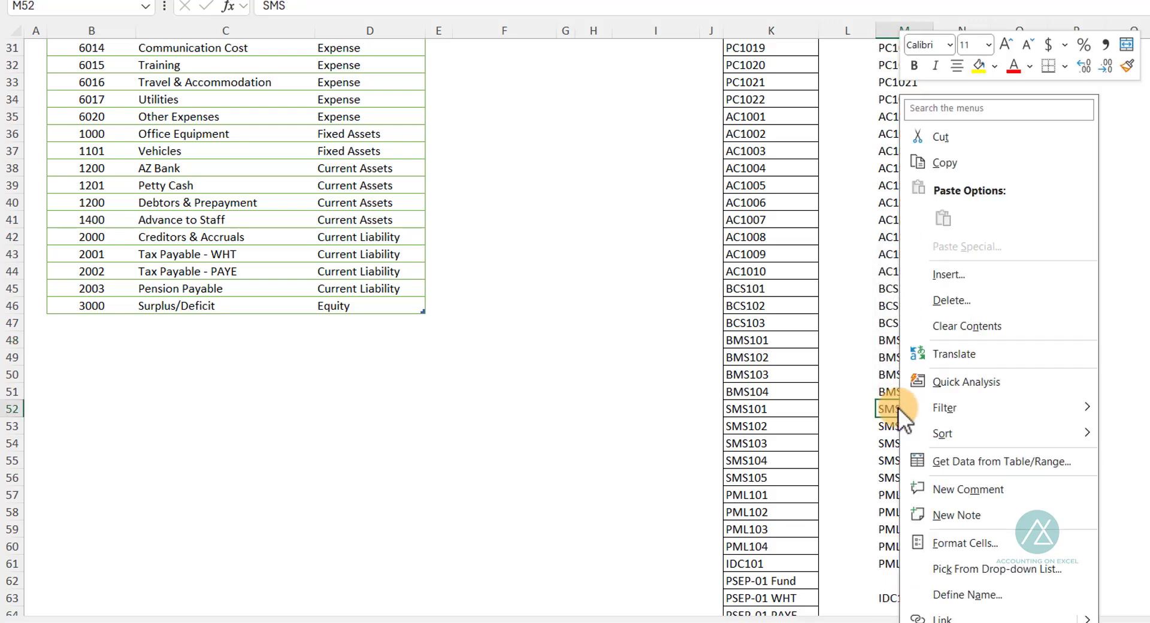
{"action": "left_click", "coordinate": [943, 299]}
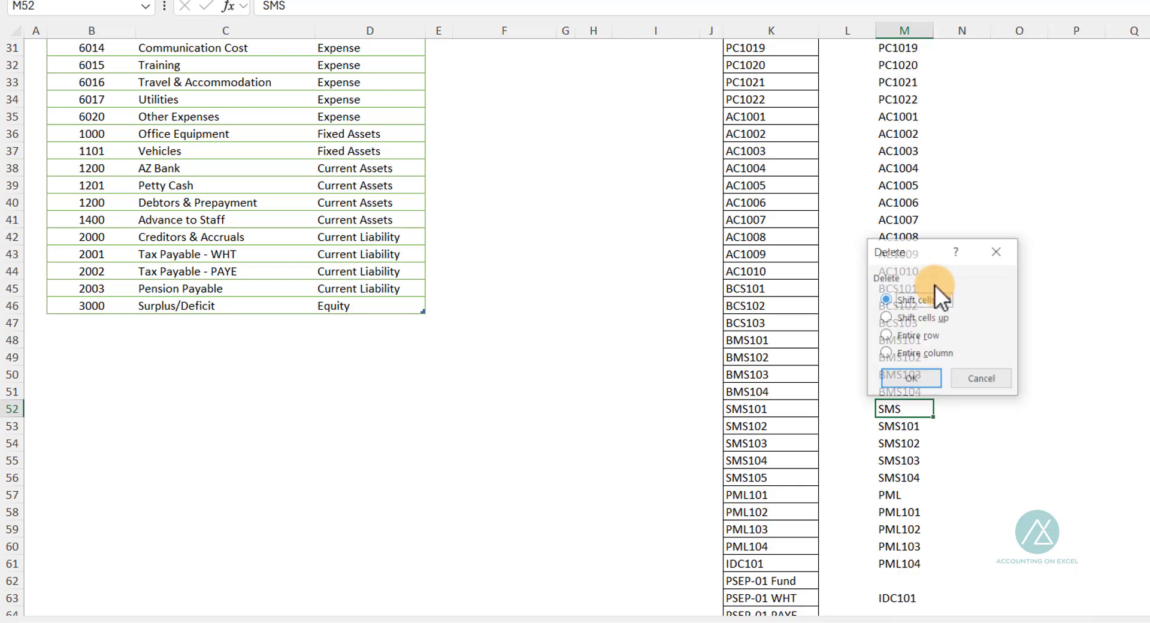
{"action": "left_click", "coordinate": [886, 317]}
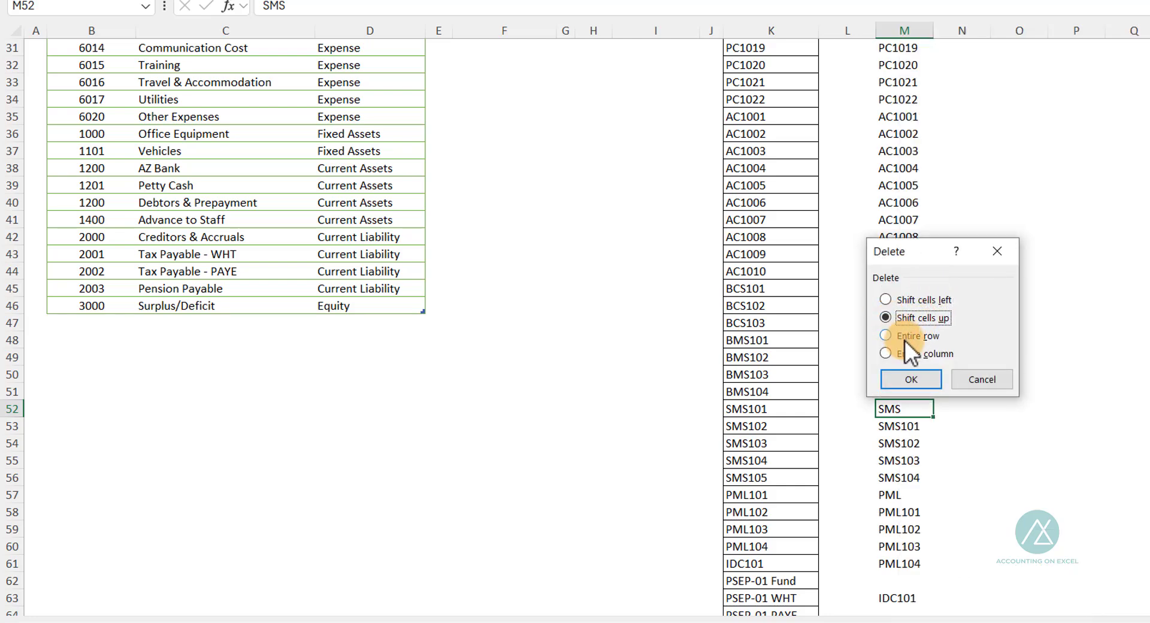
{"action": "left_click", "coordinate": [918, 381]}
Delete the PML heading cell M56 below SMS104, shifting the cells up.
{"action": "left_click", "coordinate": [892, 477]}
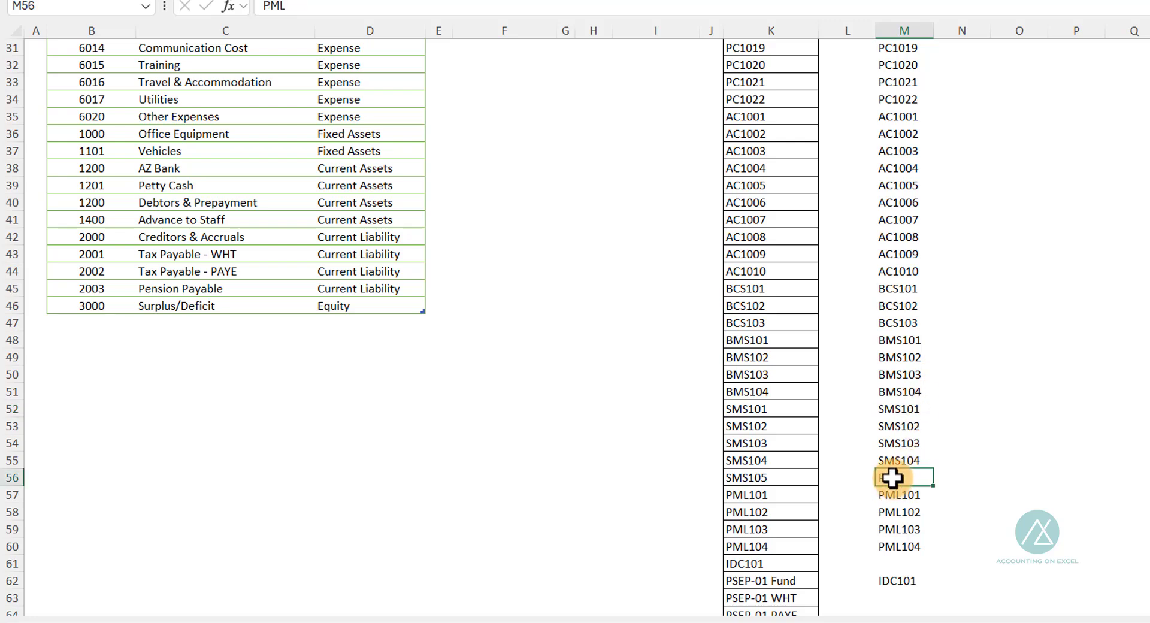
{"action": "right_click", "coordinate": [893, 477]}
{"action": "left_click", "coordinate": [948, 295]}
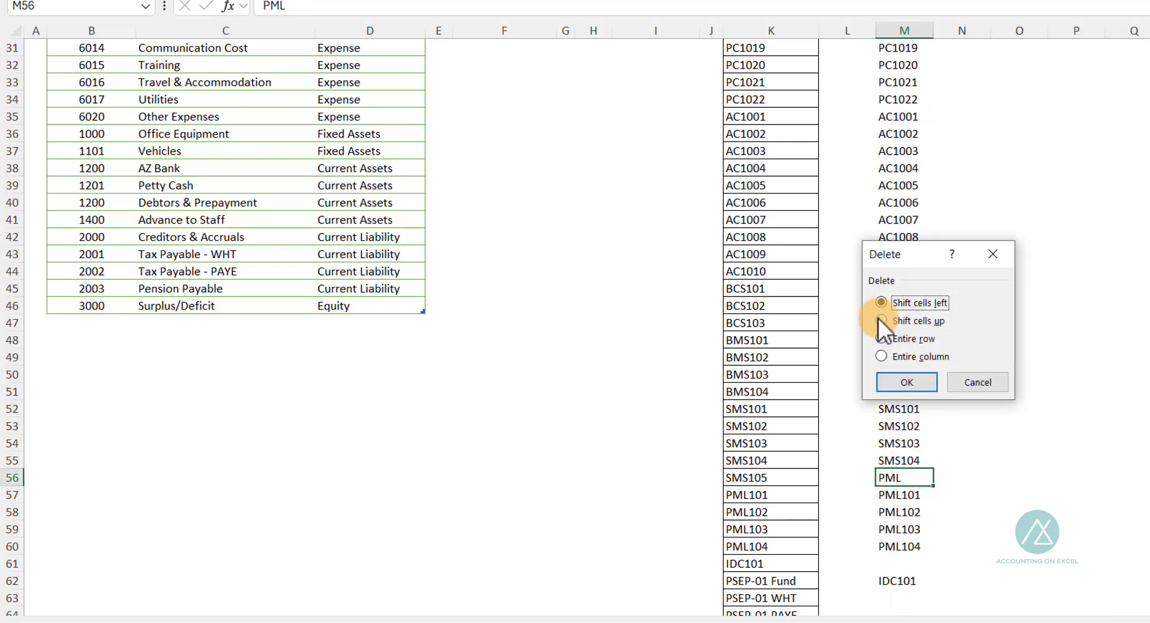
{"action": "left_click", "coordinate": [904, 381]}
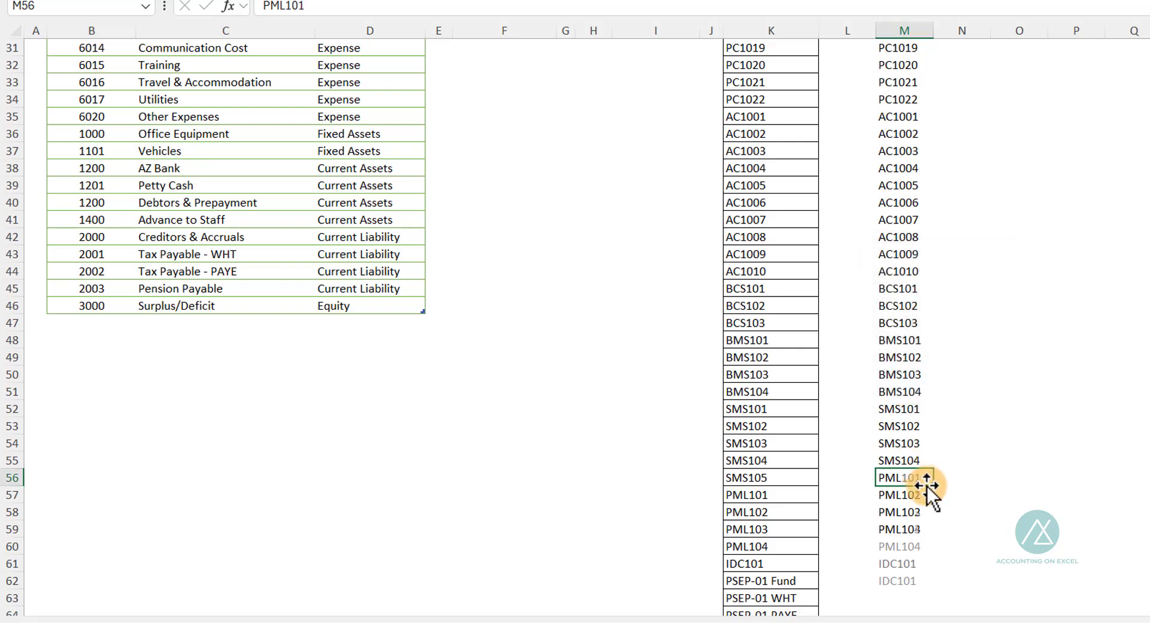
Delete the blank cell M60 between PML104 and IDC101, shifting the cells up.
{"action": "scroll", "coordinate": [925, 482], "scroll_direction": "down", "scroll_amount": 2}
{"action": "left_click", "coordinate": [896, 443]}
{"action": "right_click", "coordinate": [896, 443]}
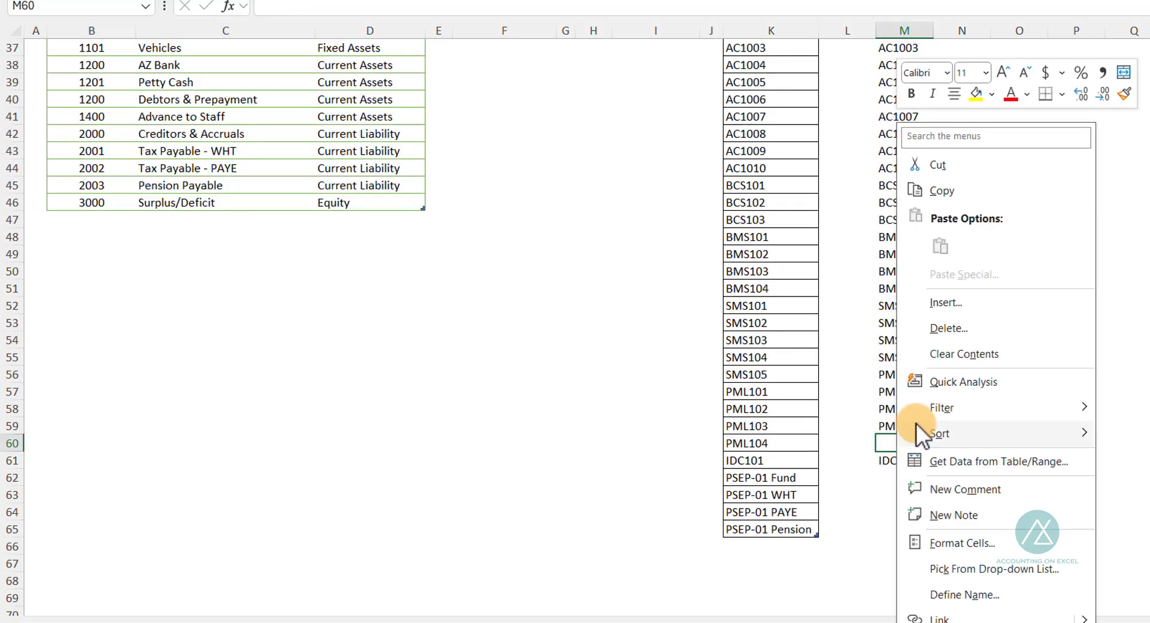
{"action": "left_click", "coordinate": [941, 324]}
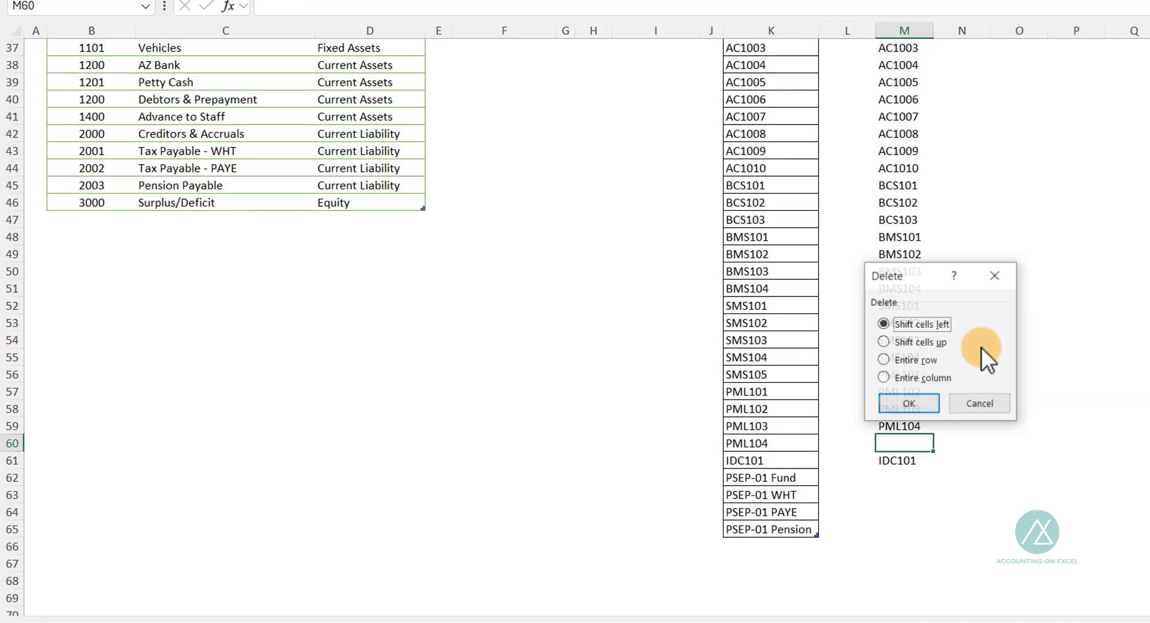
{"action": "left_click", "coordinate": [882, 342]}
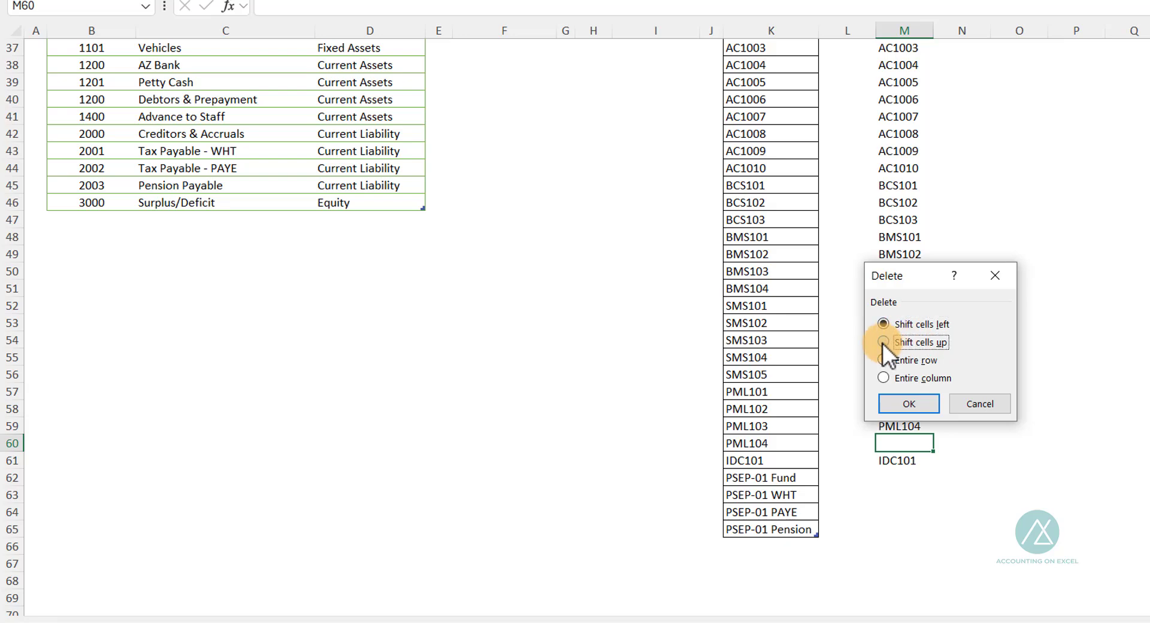
{"action": "left_click", "coordinate": [898, 403]}
Copy the cleaned code list from PC1001 to IDC101, cells M13 to M60.
{"action": "scroll", "coordinate": [942, 293], "scroll_direction": "up", "scroll_amount": 5}
{"action": "scroll", "coordinate": [942, 294], "scroll_direction": "up", "scroll_amount": 7}
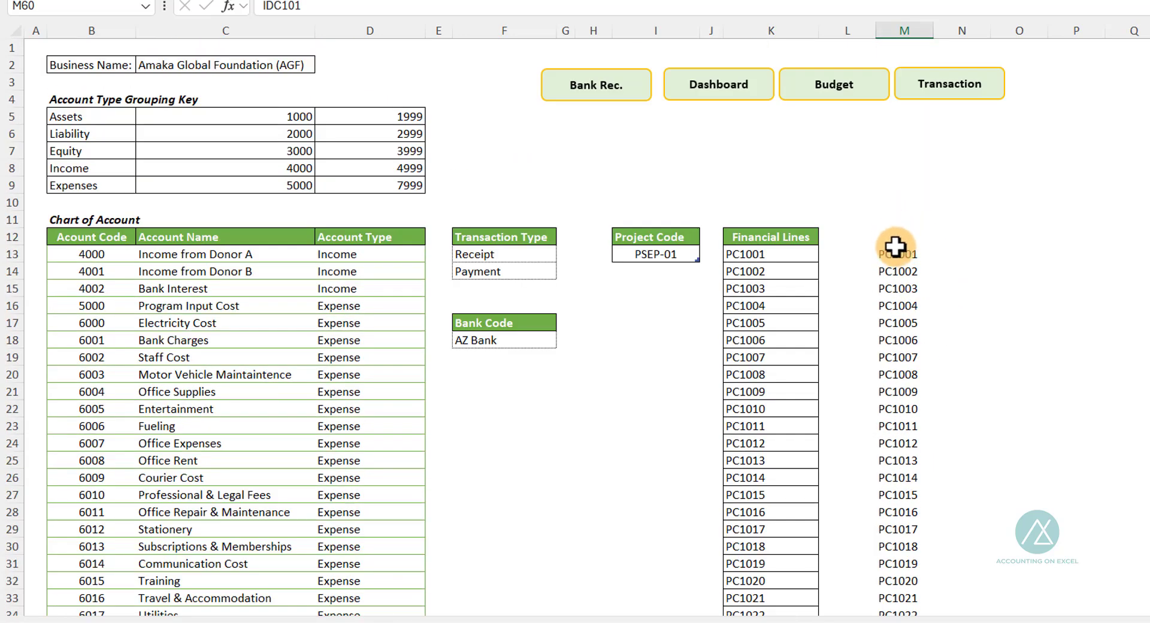
{"action": "left_click_drag", "start_coordinate": [892, 254], "coordinate": [899, 580]}
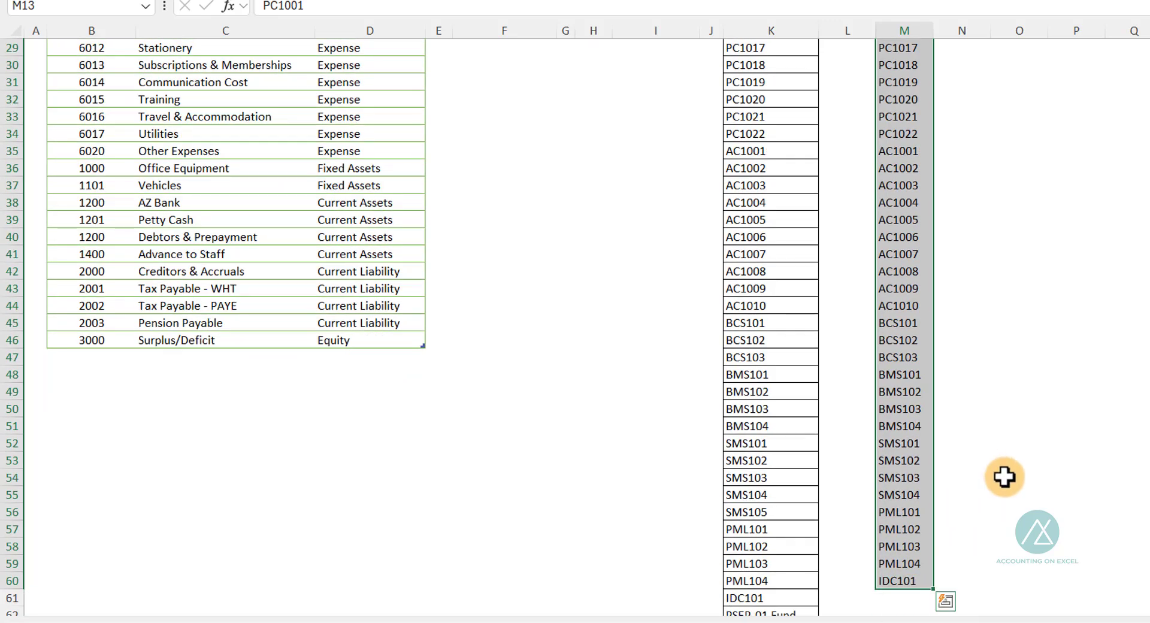
{"action": "key", "text": "ctrl+c"}
Paste the copied codes as values only into the Financial Lines table, starting at cell K13.
{"action": "scroll", "coordinate": [938, 432], "scroll_direction": "up", "scroll_amount": 5}
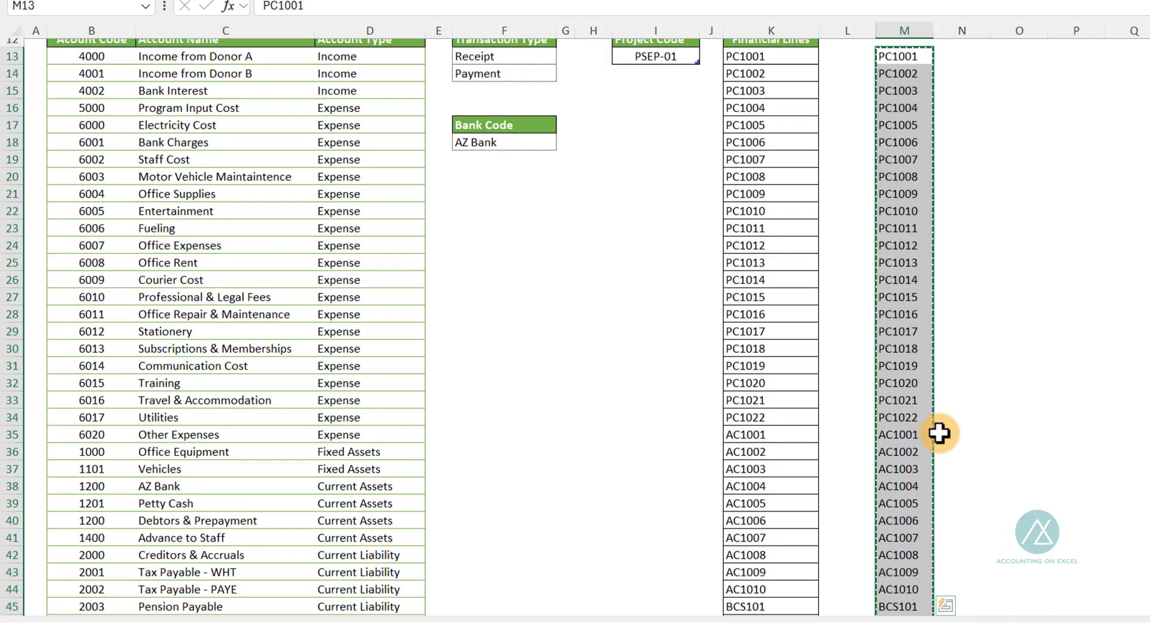
{"action": "scroll", "coordinate": [938, 433], "scroll_direction": "up", "scroll_amount": 4}
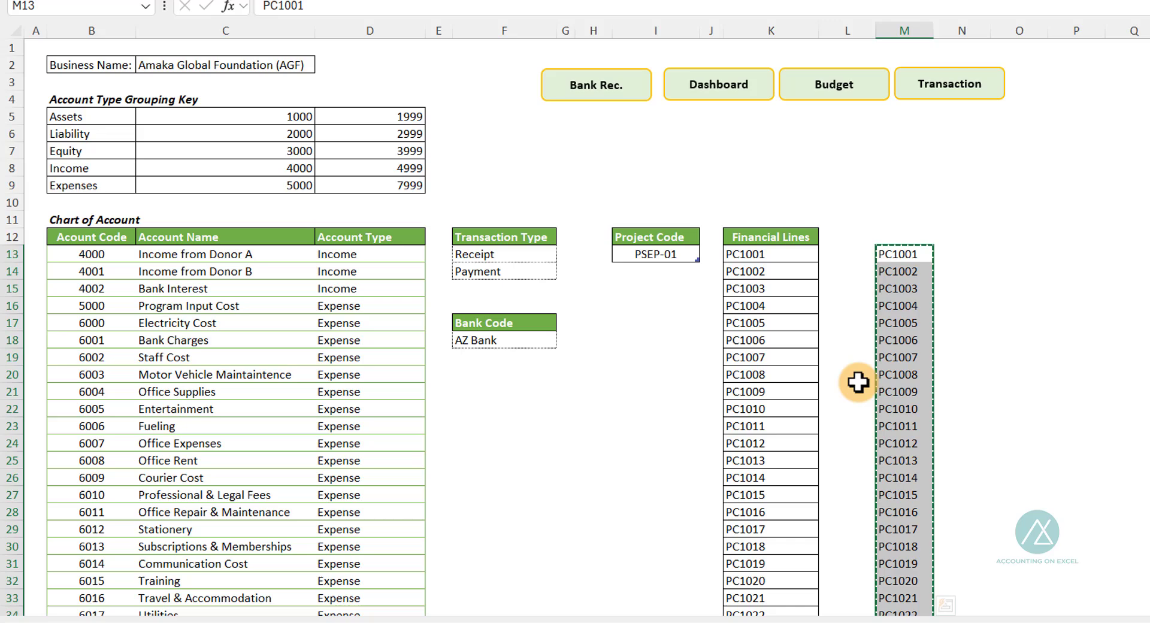
{"action": "left_click", "coordinate": [765, 256]}
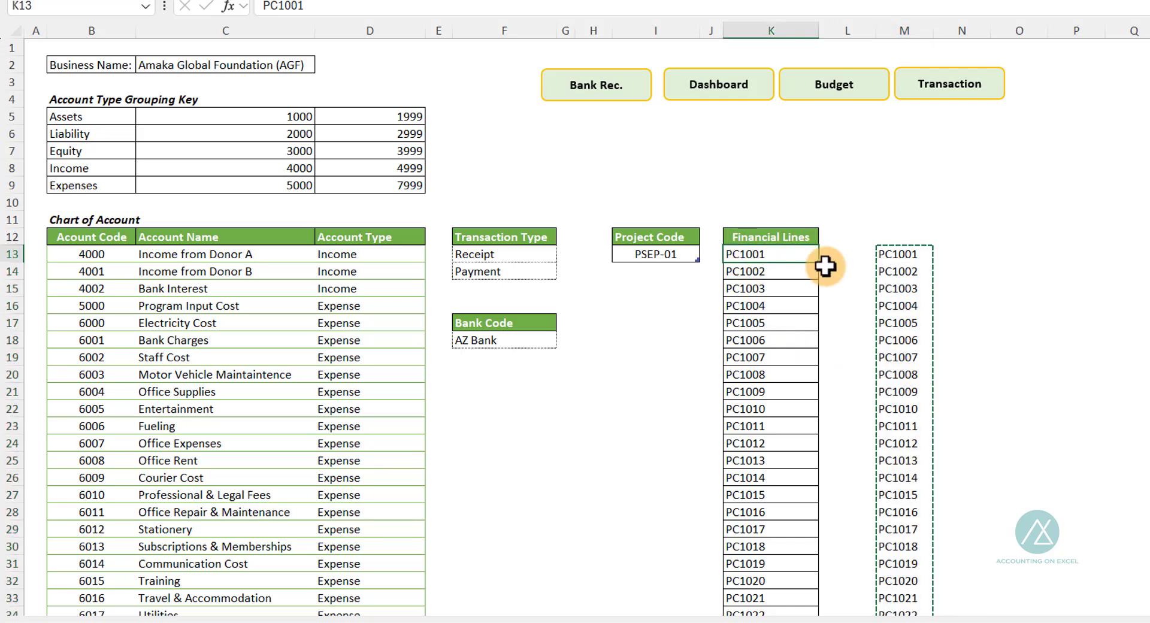
{"action": "key", "text": "ctrl+alt+v"}
{"action": "key", "text": "v"}
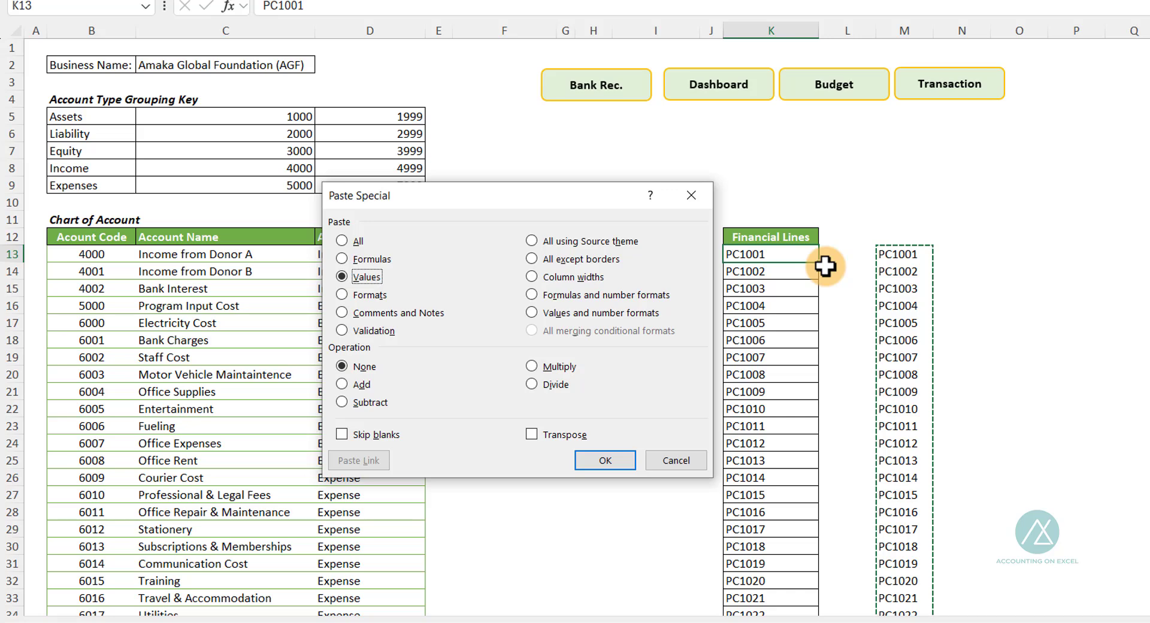
{"action": "key", "text": "Return"}
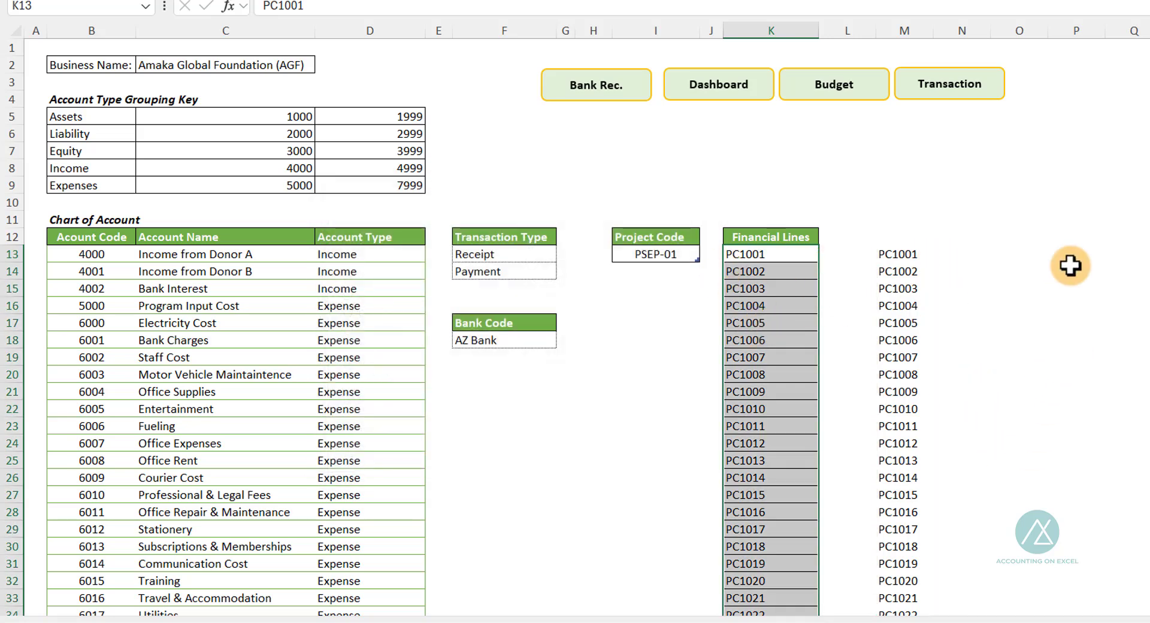
Copy cells M13 to M60 again and view the values-only paste option for cell K13 without applying it.
{"action": "left_click_drag", "start_coordinate": [882, 255], "coordinate": [909, 545]}
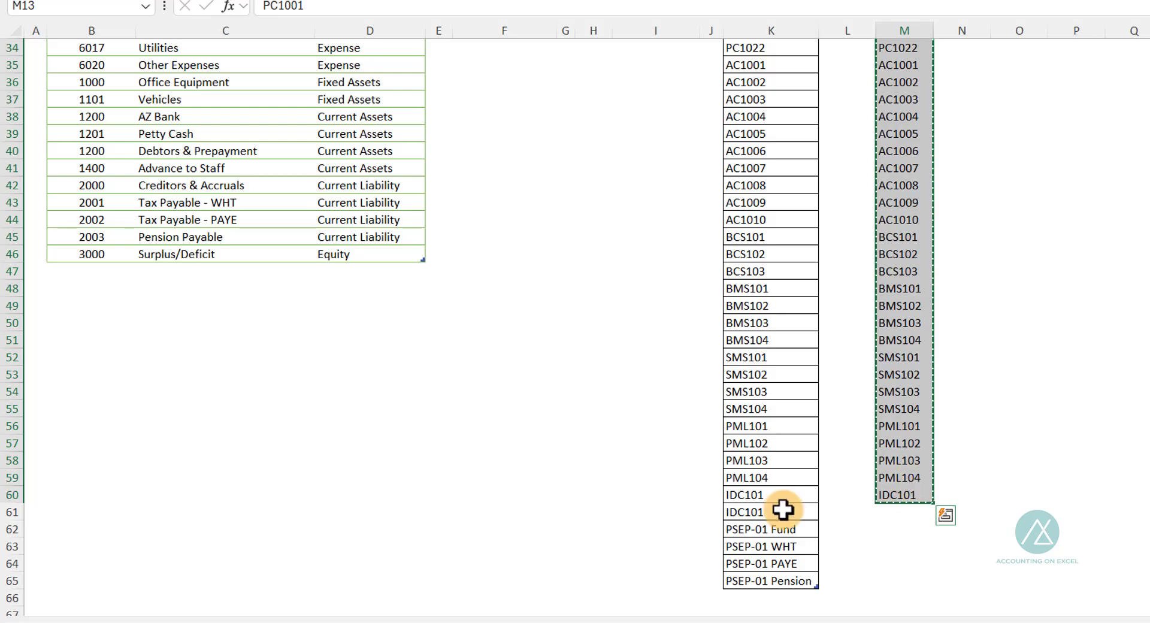
{"action": "scroll", "coordinate": [854, 511], "scroll_direction": "up", "scroll_amount": 11}
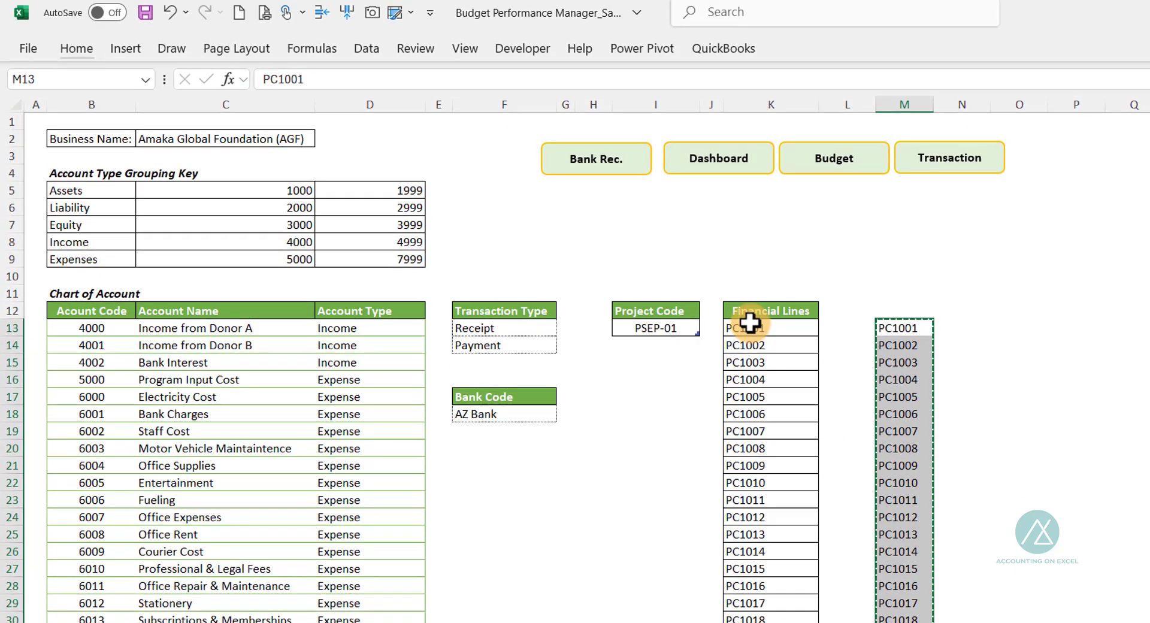
{"action": "left_click", "coordinate": [749, 323]}
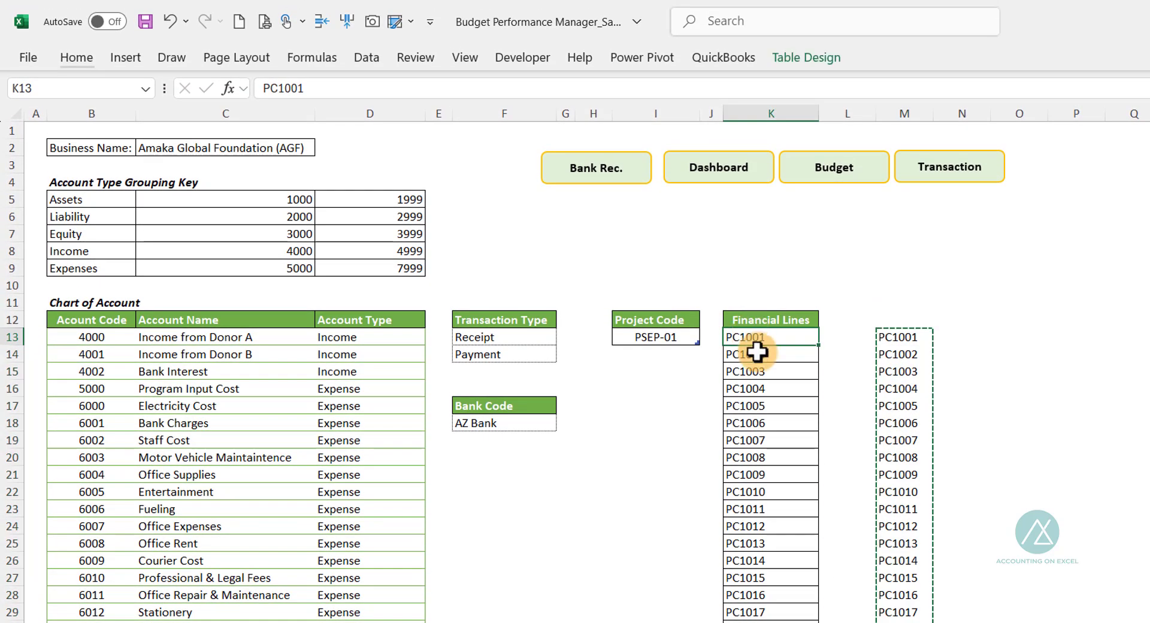
{"action": "left_click", "coordinate": [77, 57]}
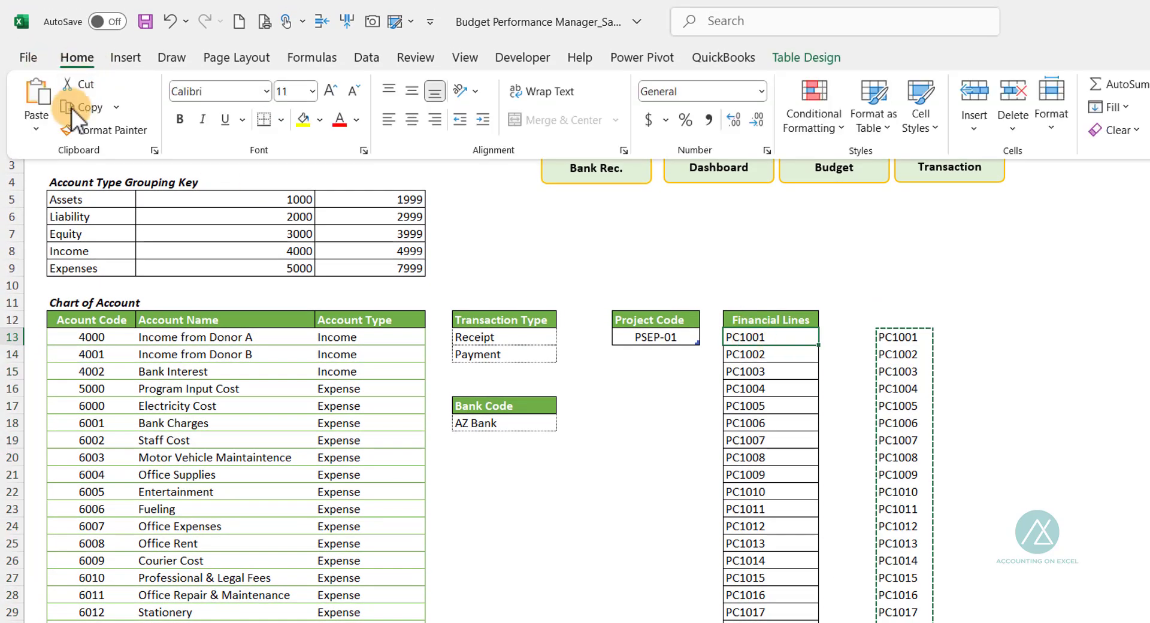
{"action": "left_click", "coordinate": [38, 127]}
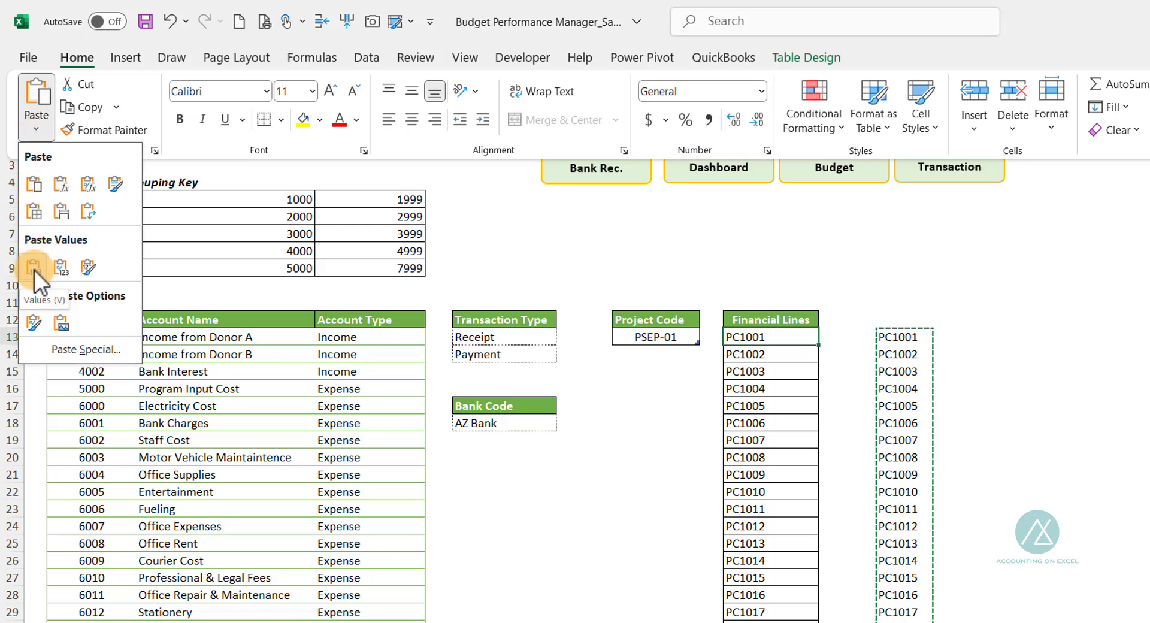
{"action": "left_click", "coordinate": [278, 150]}
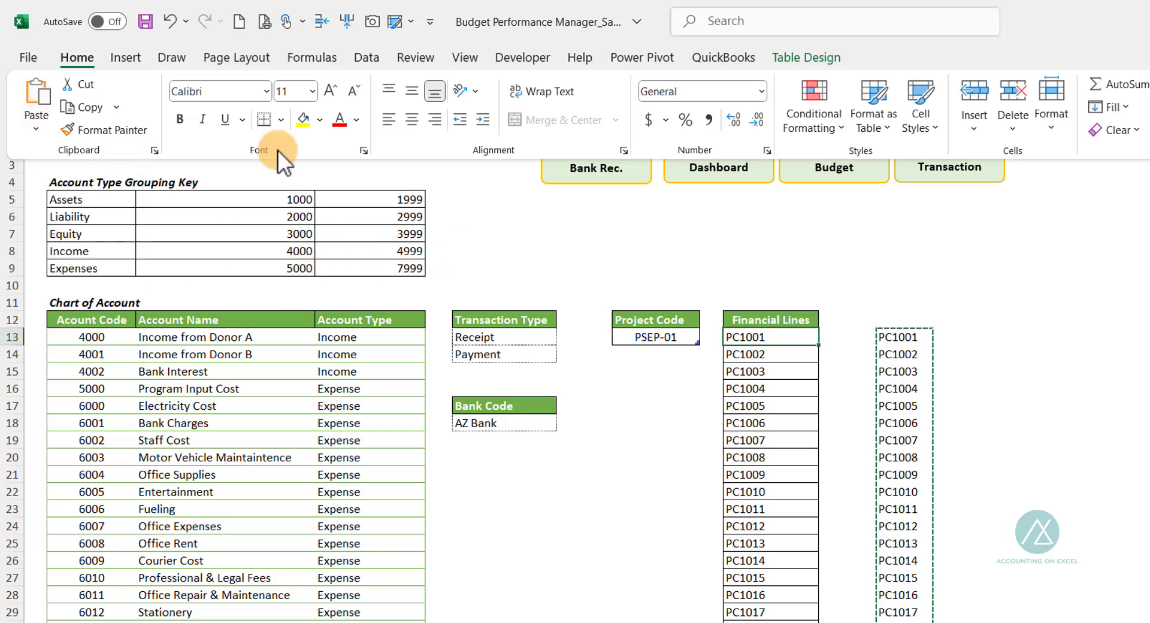
{"action": "left_click", "coordinate": [82, 59]}
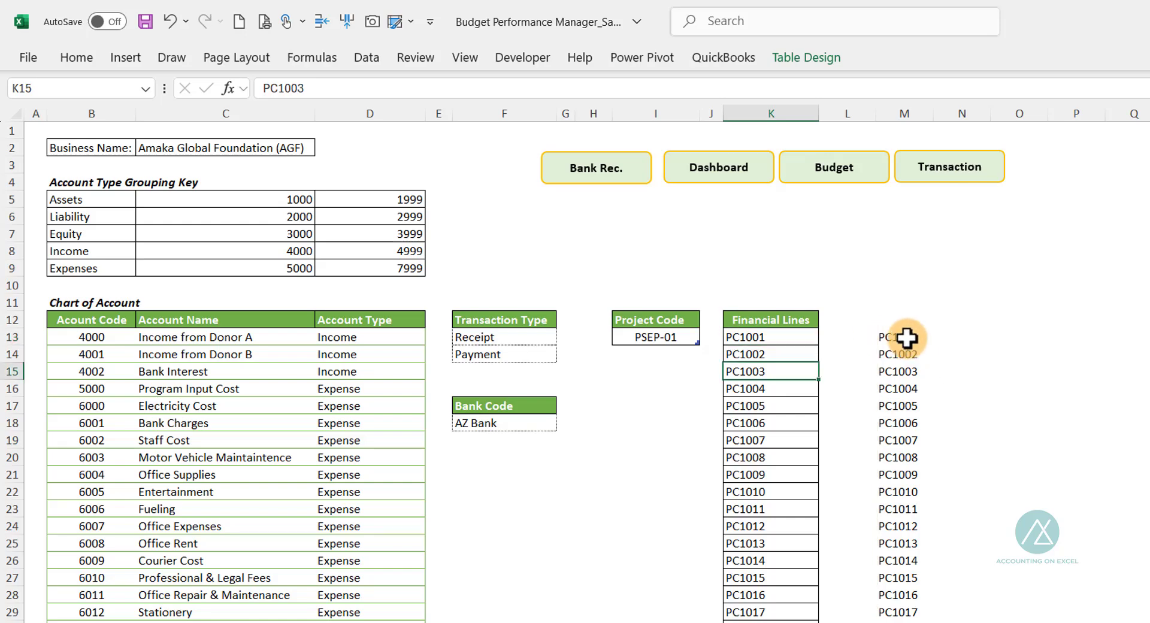
Clear the helper list of codes from cells M13 to M60.
{"action": "left_click_drag", "start_coordinate": [906, 335], "coordinate": [904, 539]}
{"action": "scroll", "coordinate": [905, 516], "scroll_direction": "up", "scroll_amount": 9}
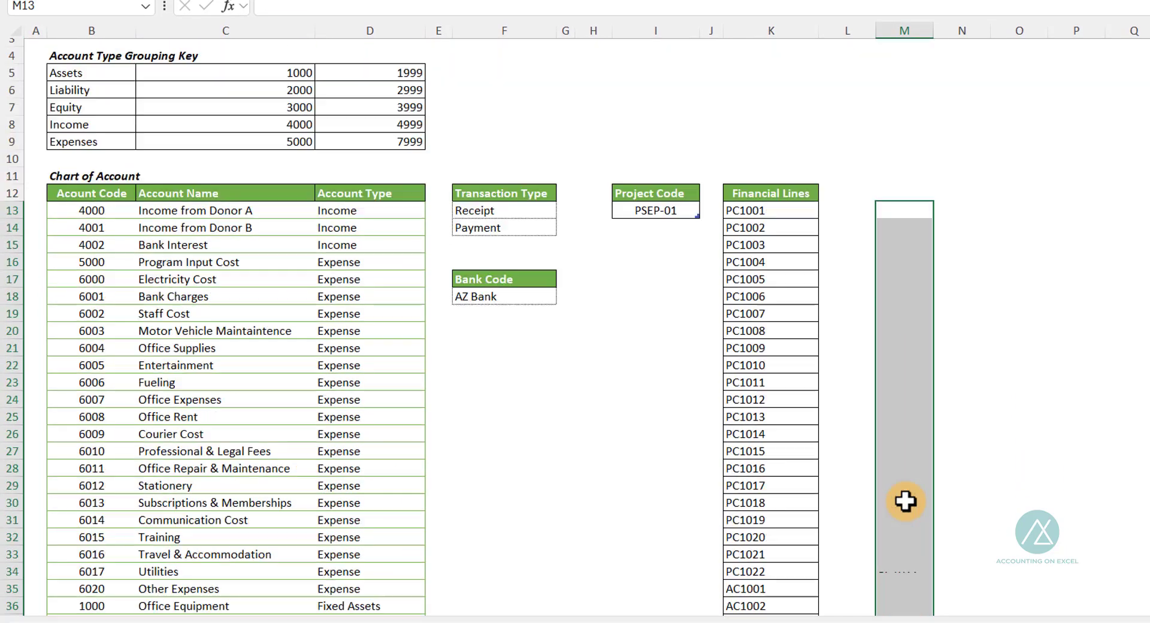
{"action": "scroll", "coordinate": [905, 501], "scroll_direction": "up", "scroll_amount": 1}
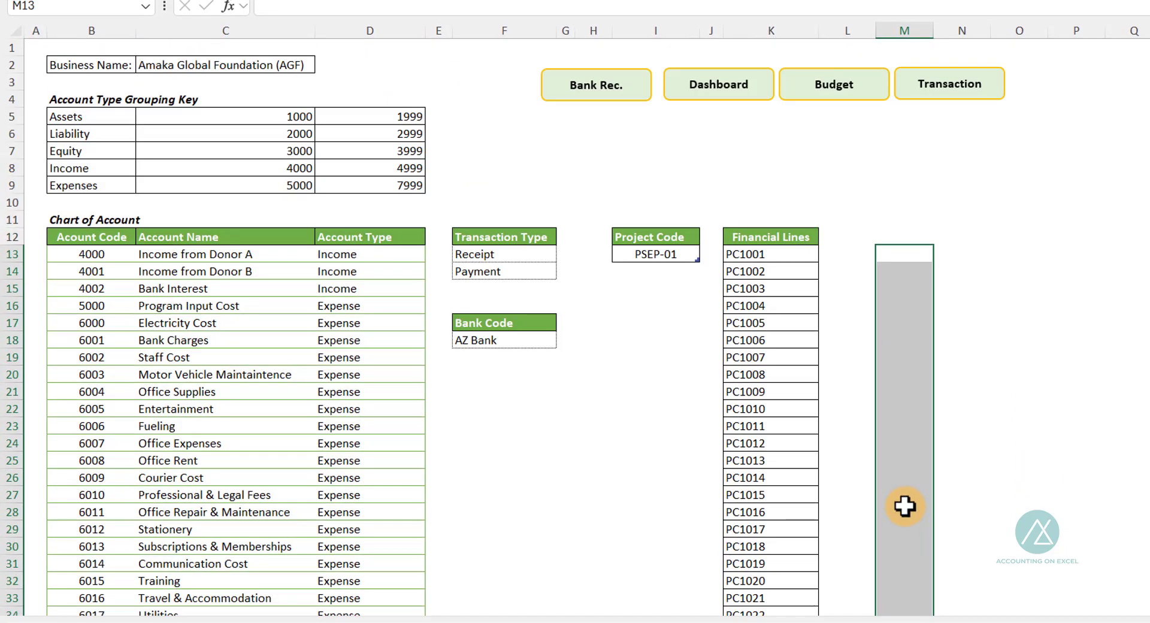
Delete the duplicate IDC101 table row at cell K60 from the Financial Lines table.
{"action": "scroll", "coordinate": [816, 452], "scroll_direction": "down", "scroll_amount": 15}
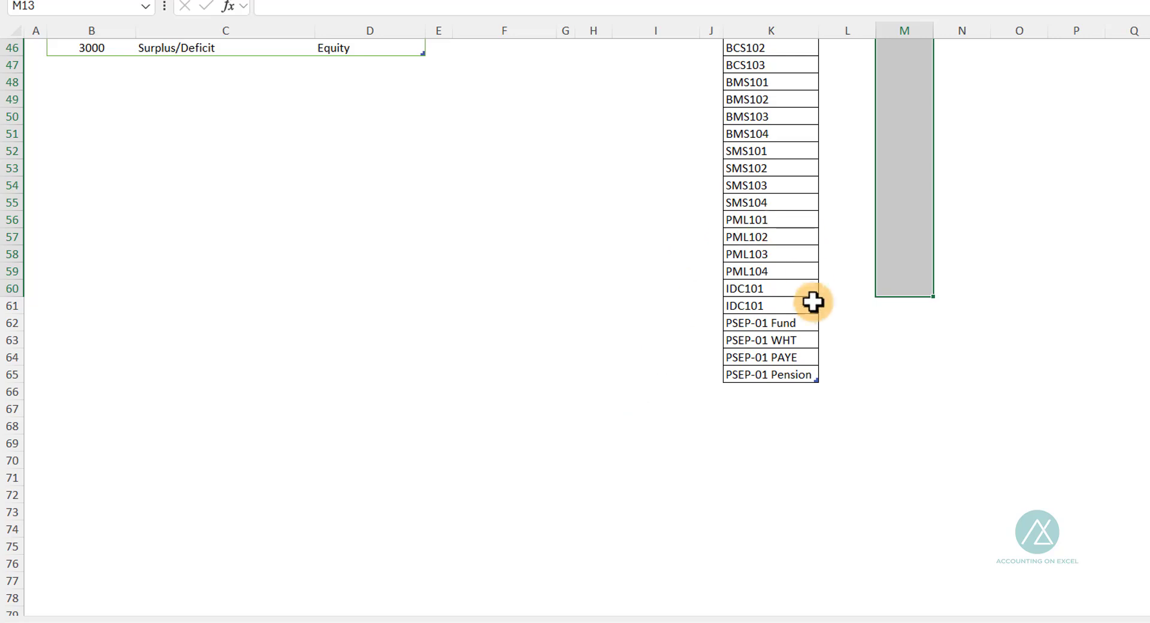
{"action": "left_click", "coordinate": [750, 287]}
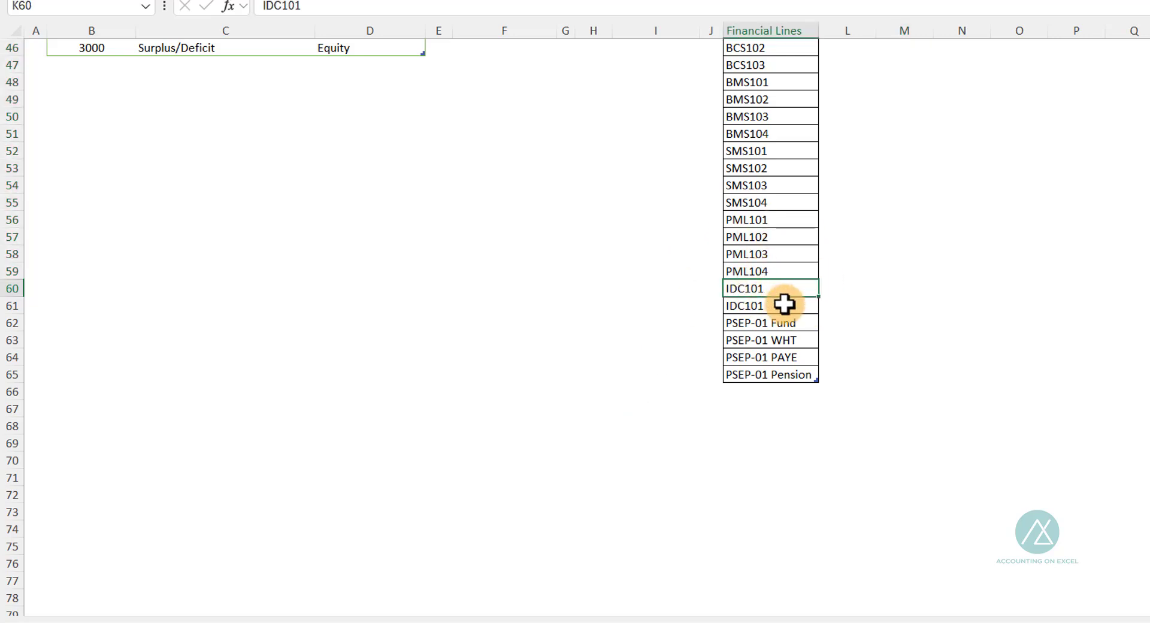
{"action": "scroll", "coordinate": [784, 304], "scroll_direction": "up", "scroll_amount": 15}
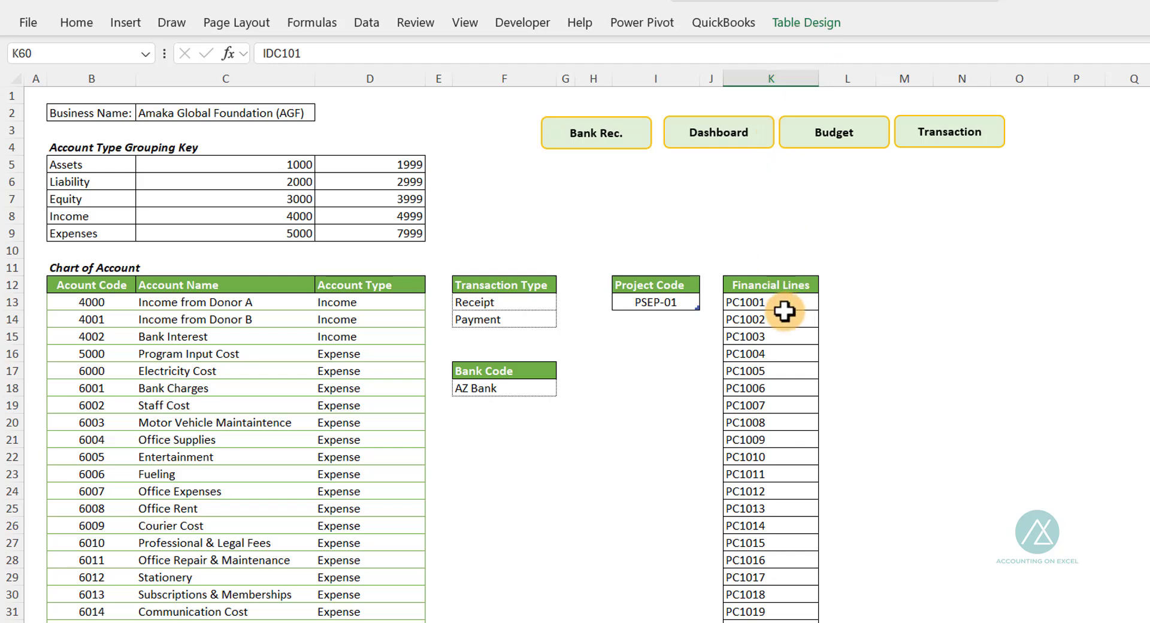
{"action": "left_click", "coordinate": [778, 312]}
{"action": "scroll", "coordinate": [778, 315], "scroll_direction": "down", "scroll_amount": 16}
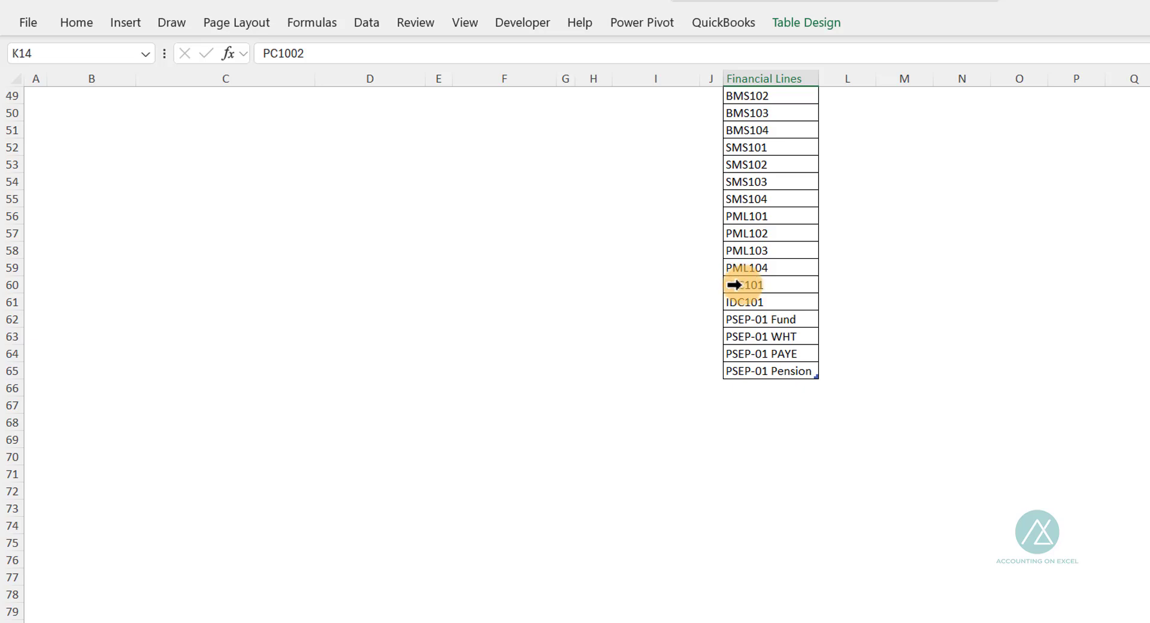
{"action": "right_click", "coordinate": [734, 285]}
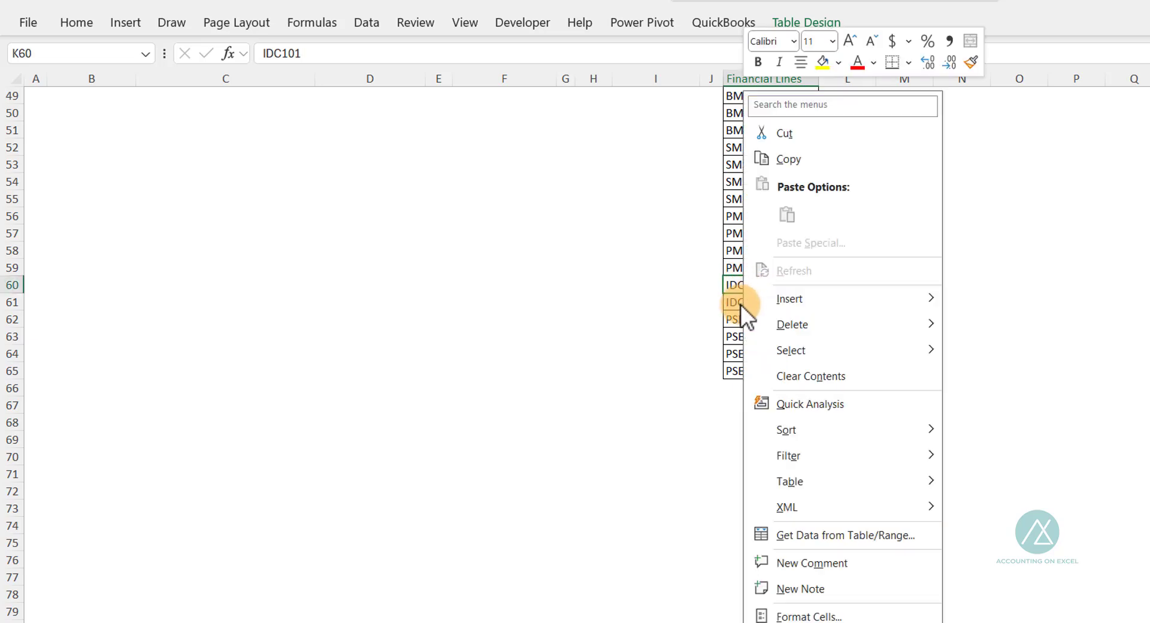
{"action": "left_click", "coordinate": [728, 286]}
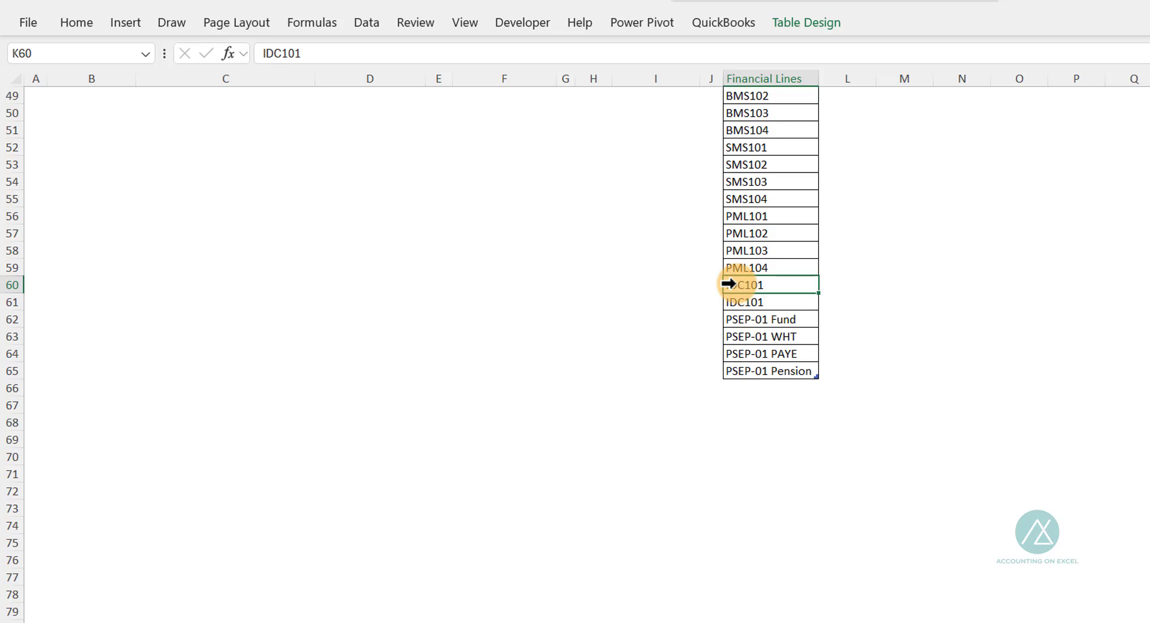
{"action": "right_click", "coordinate": [728, 283]}
{"action": "mouse_move", "coordinate": [918, 336]}
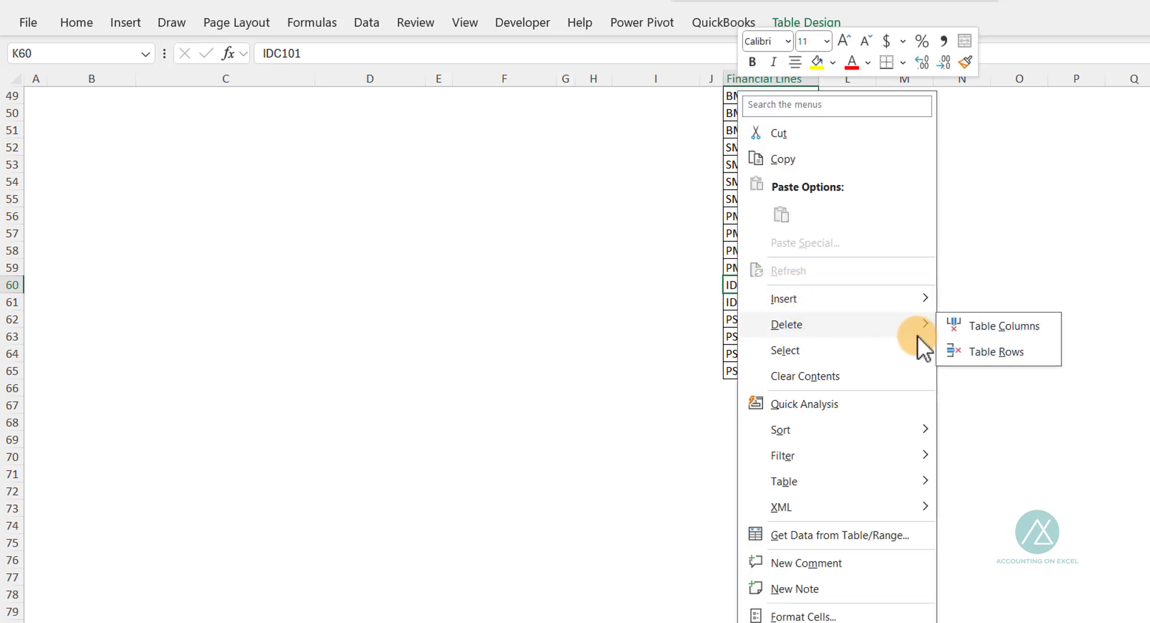
{"action": "left_click", "coordinate": [976, 349]}
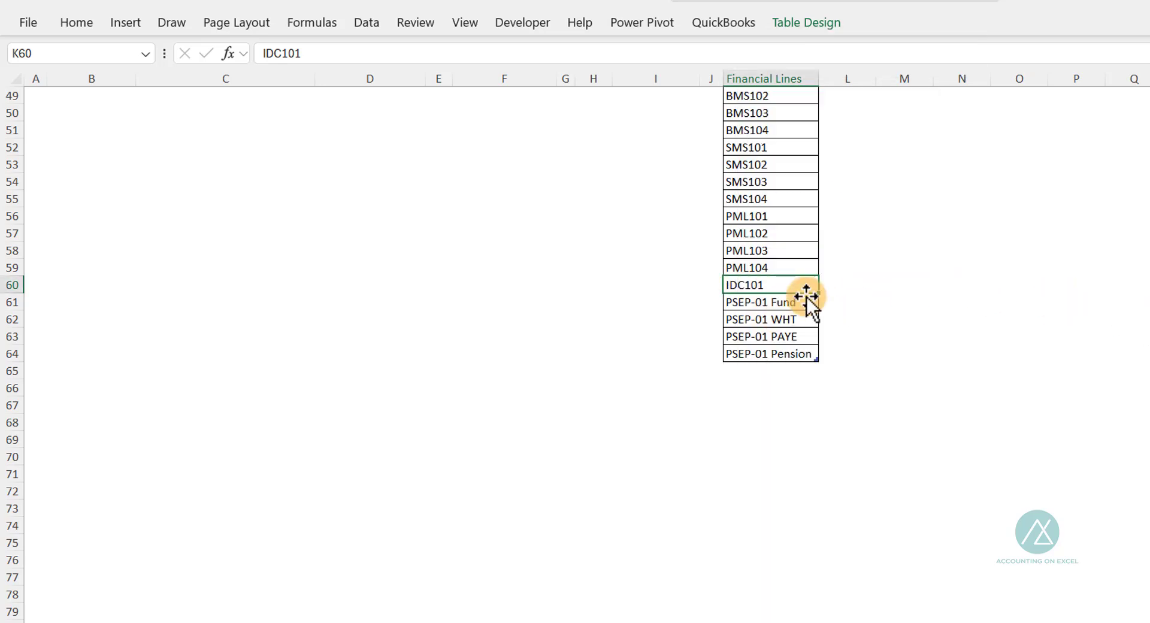
Check the four PSEP-01 entries in cells K61 to K64 against the Budget sheet's budget lines, then return to the SetUp sheet.
{"action": "scroll", "coordinate": [802, 321], "scroll_direction": "up", "scroll_amount": 1}
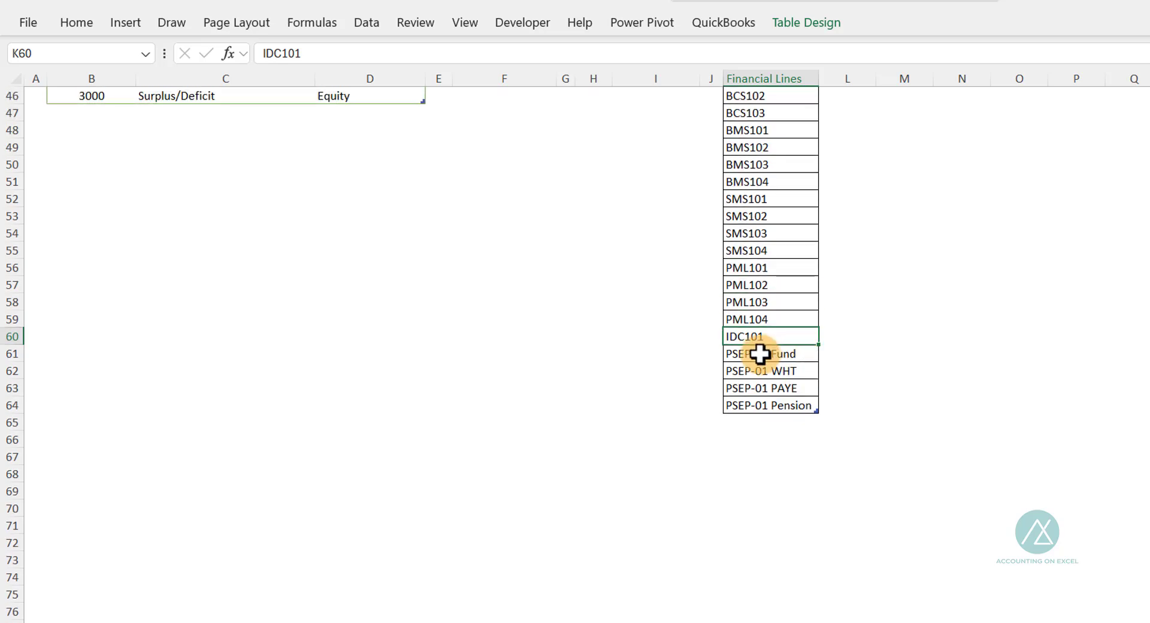
{"action": "left_click_drag", "start_coordinate": [747, 356], "coordinate": [762, 411]}
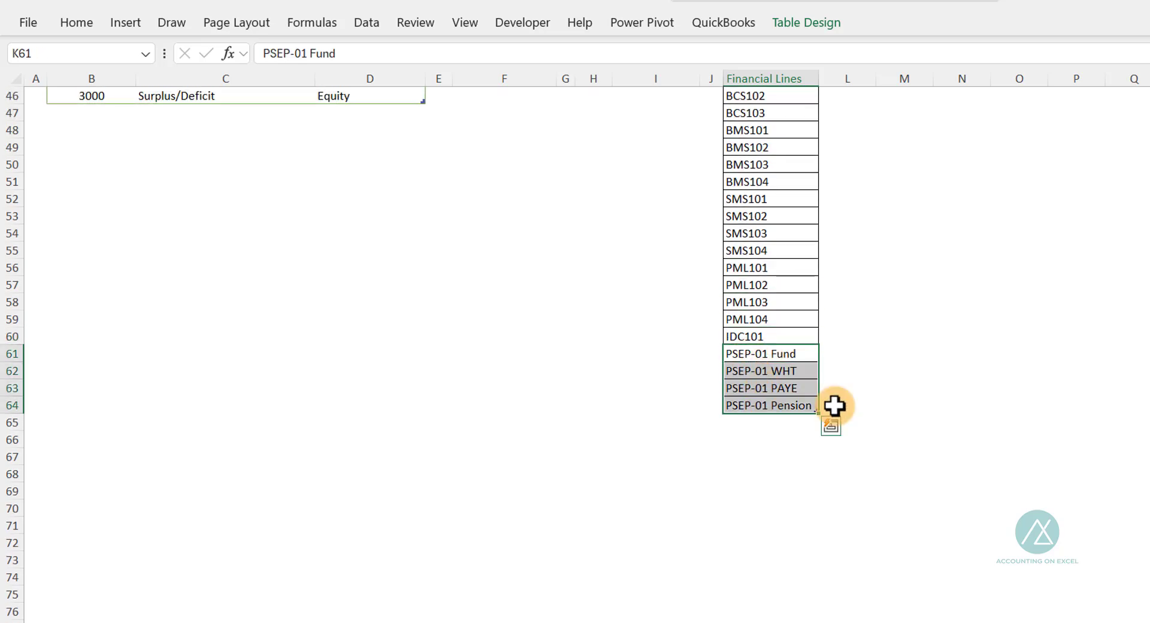
{"action": "scroll", "coordinate": [850, 383], "scroll_direction": "up", "scroll_amount": 10}
{"action": "scroll", "coordinate": [821, 294], "scroll_direction": "up", "scroll_amount": 5}
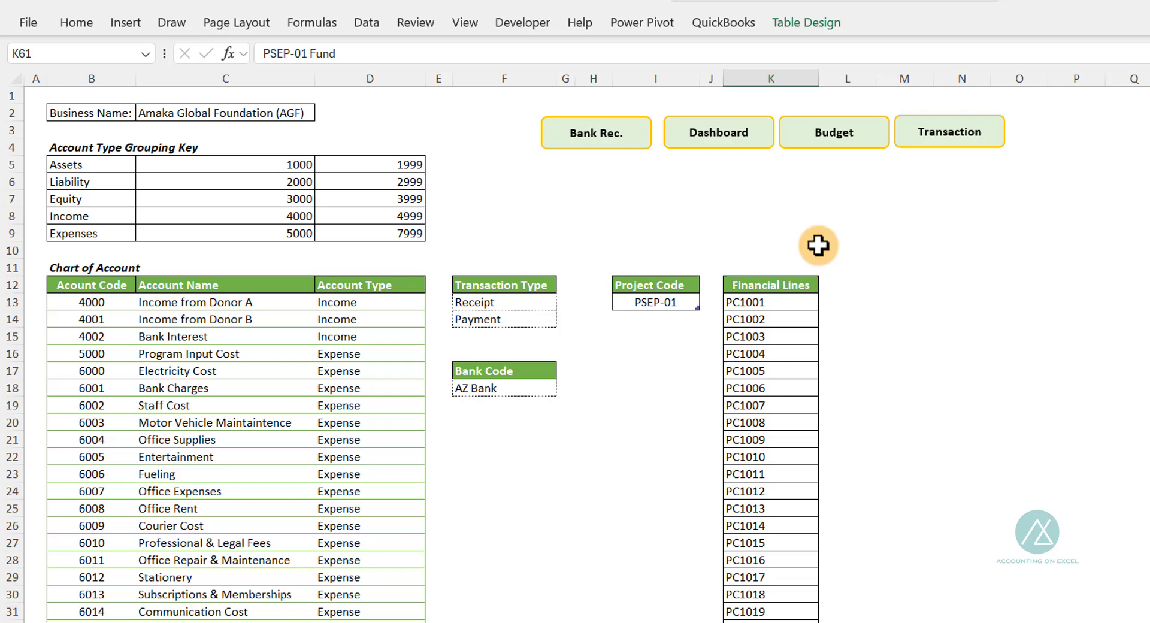
{"action": "left_click", "coordinate": [833, 147]}
{"action": "scroll", "coordinate": [245, 583], "scroll_direction": "down", "scroll_amount": 18}
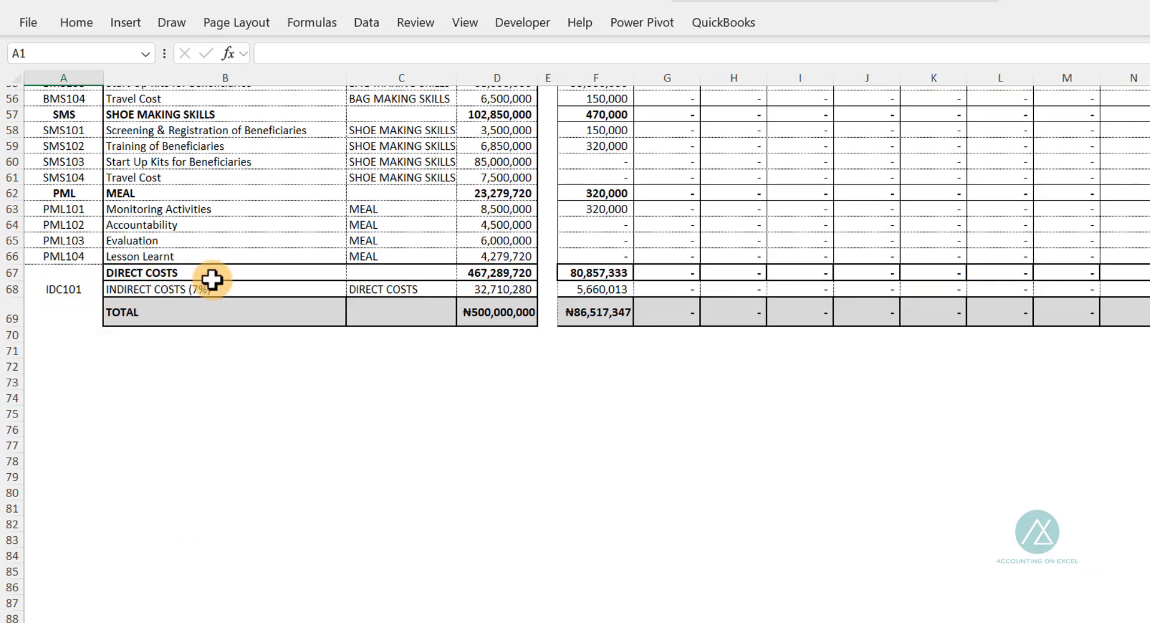
{"action": "scroll", "coordinate": [447, 379], "scroll_direction": "up", "scroll_amount": 6}
{"action": "scroll", "coordinate": [595, 328], "scroll_direction": "up", "scroll_amount": 12}
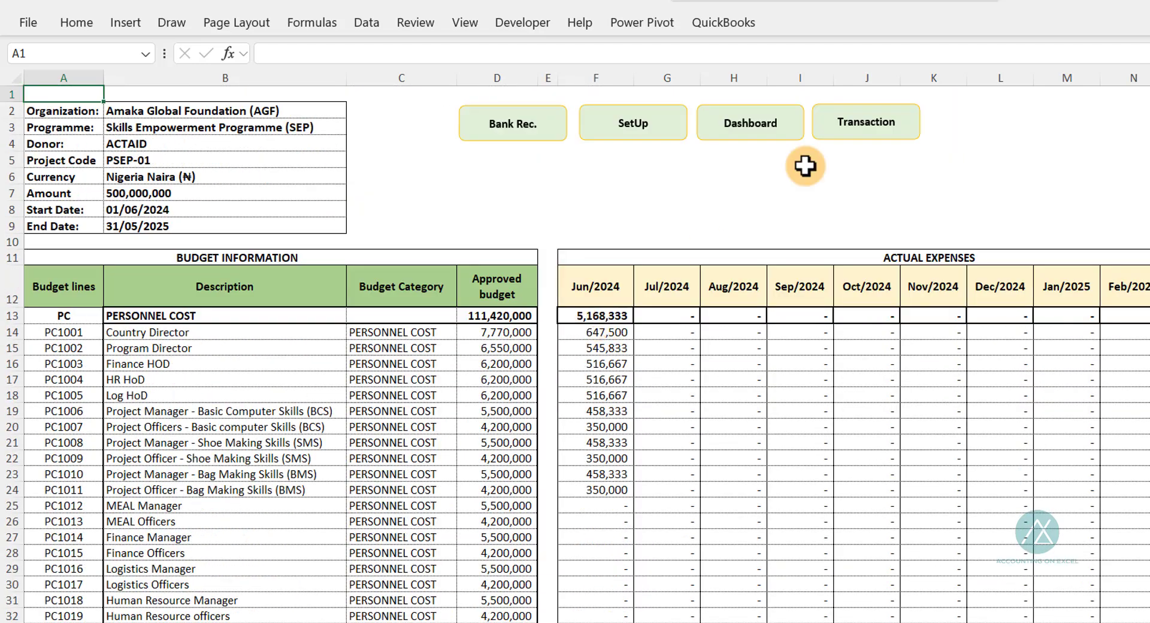
{"action": "left_click", "coordinate": [649, 133]}
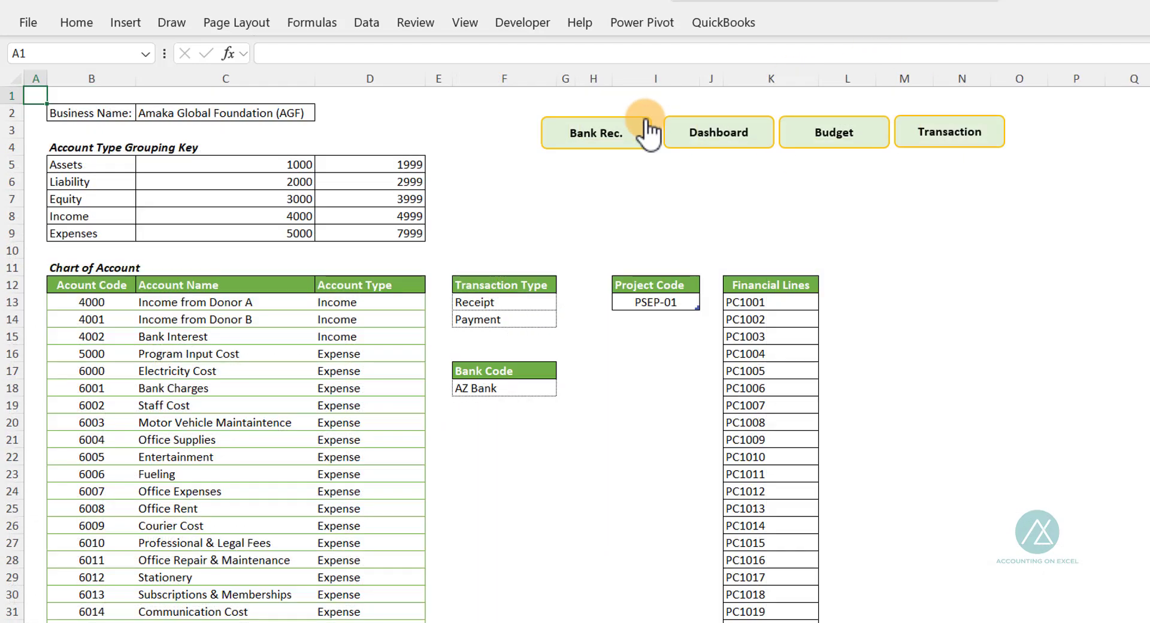
Review the PSEP-01 Fund, WHT, PAYE and Pension entries at the end of the Financial Lines table.
{"action": "scroll", "coordinate": [721, 509], "scroll_direction": "down", "scroll_amount": 8}
{"action": "scroll", "coordinate": [721, 510], "scroll_direction": "down", "scroll_amount": 6}
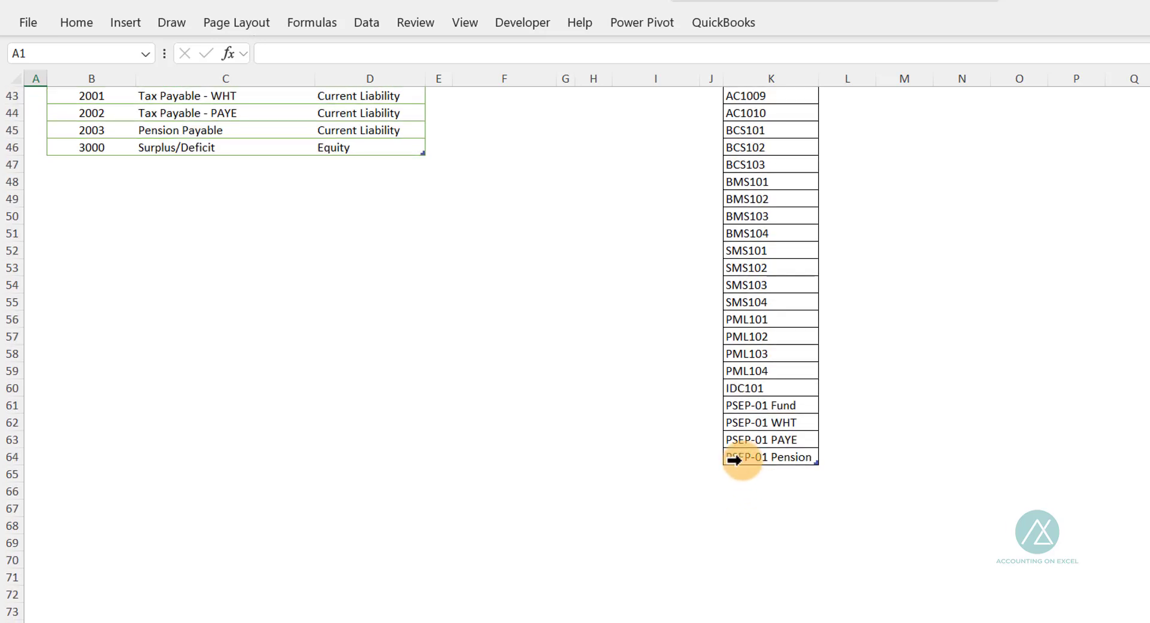
{"action": "left_click", "coordinate": [747, 398]}
{"action": "left_click_drag", "start_coordinate": [747, 399], "coordinate": [750, 453]}
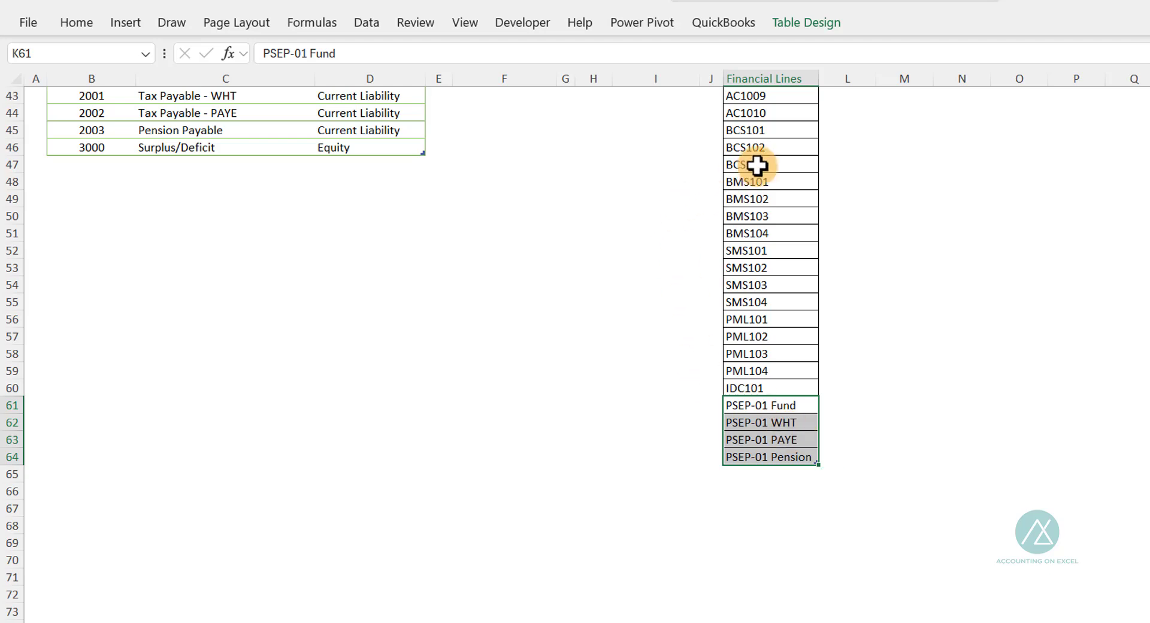
{"action": "scroll", "coordinate": [781, 309], "scroll_direction": "up", "scroll_amount": 14}
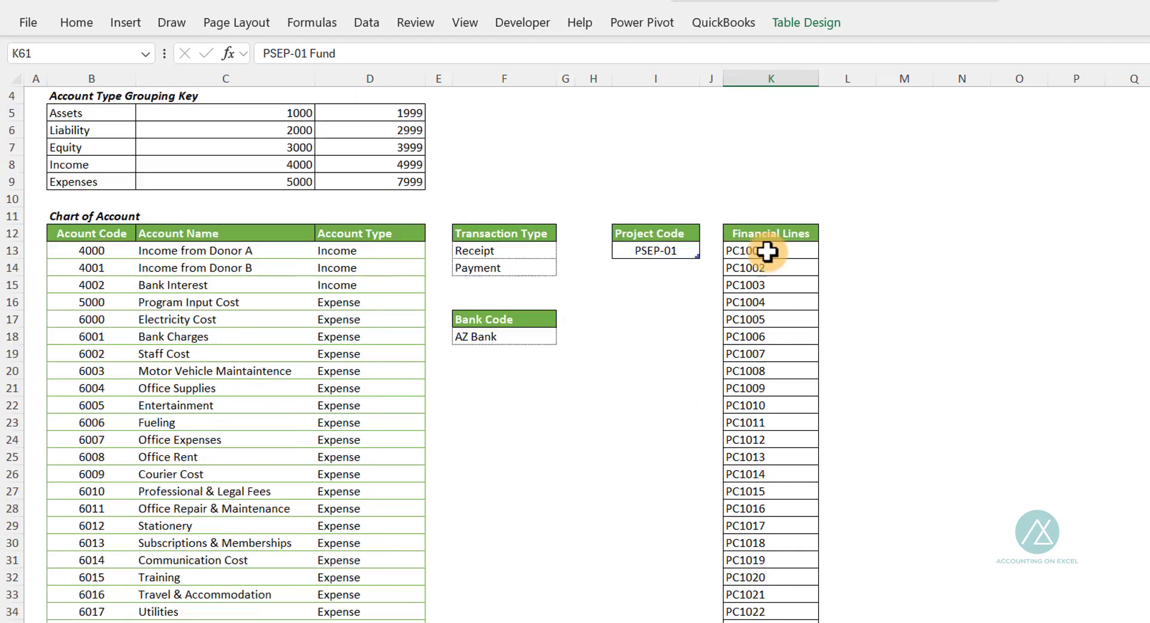
{"action": "scroll", "coordinate": [784, 324], "scroll_direction": "down", "scroll_amount": 15}
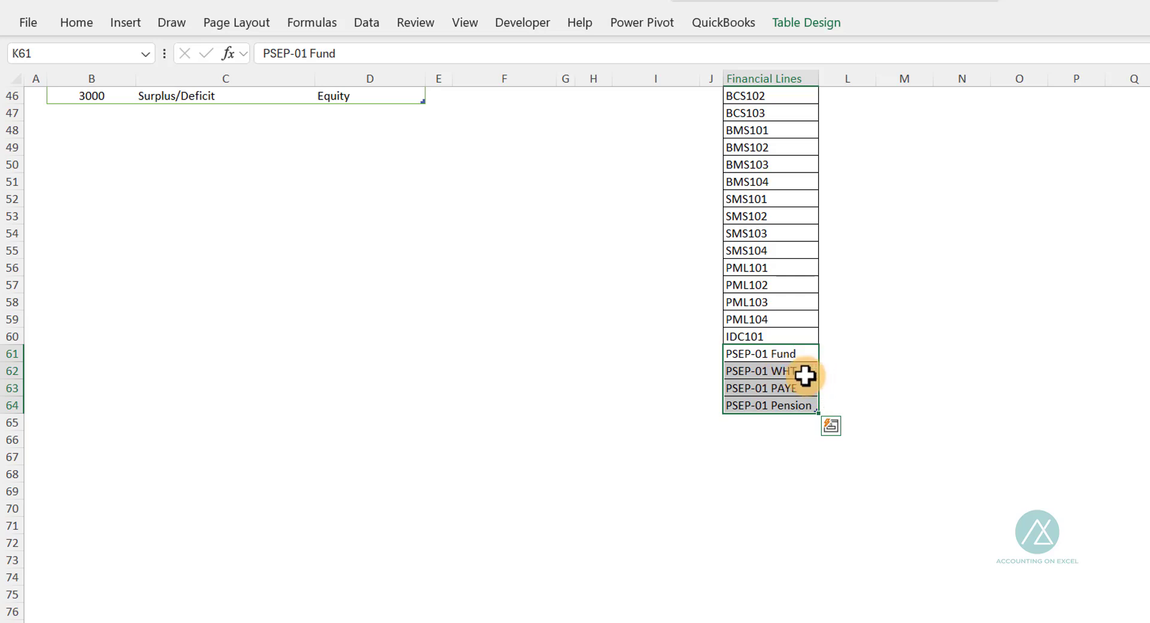
{"action": "left_click", "coordinate": [784, 391]}
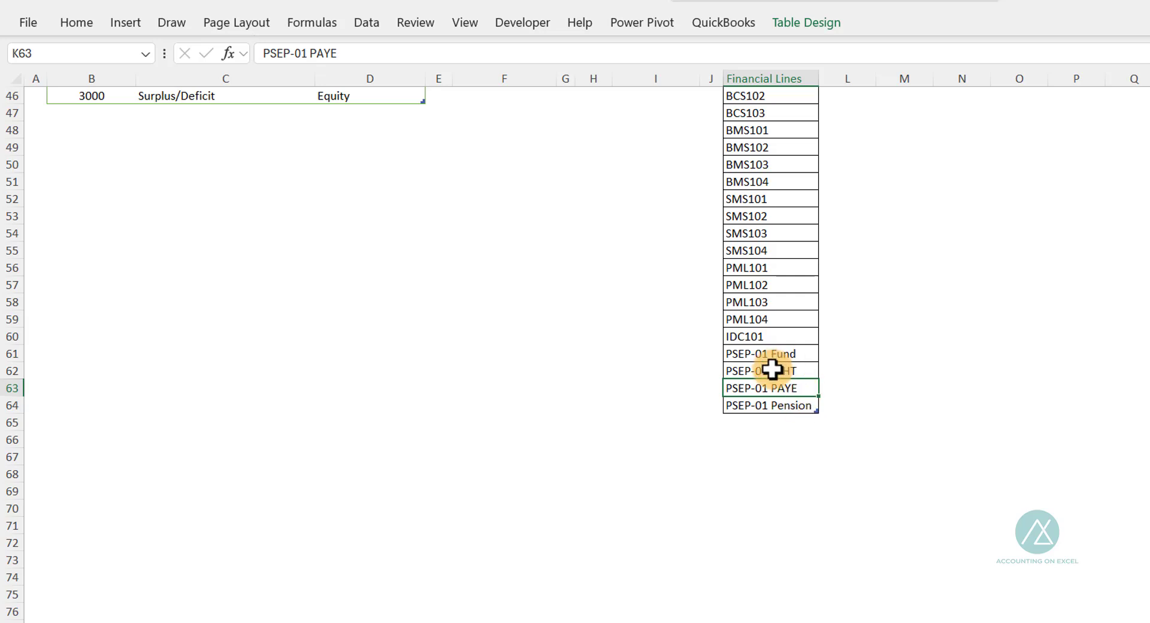
{"action": "left_click", "coordinate": [786, 407]}
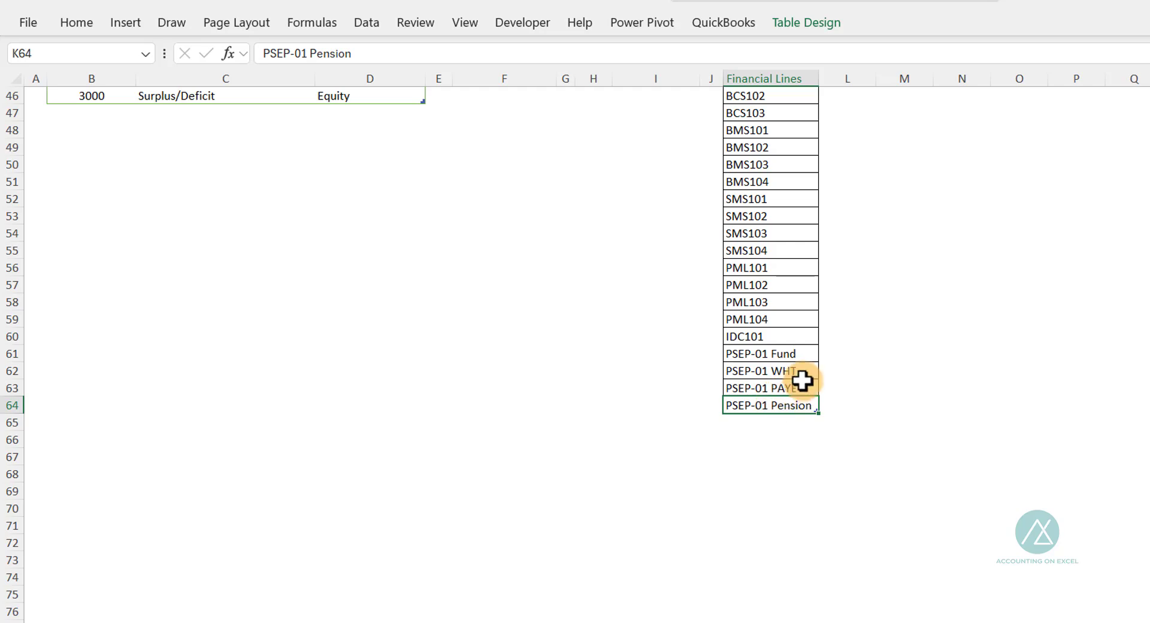
{"action": "scroll", "coordinate": [803, 379], "scroll_direction": "up", "scroll_amount": 15}
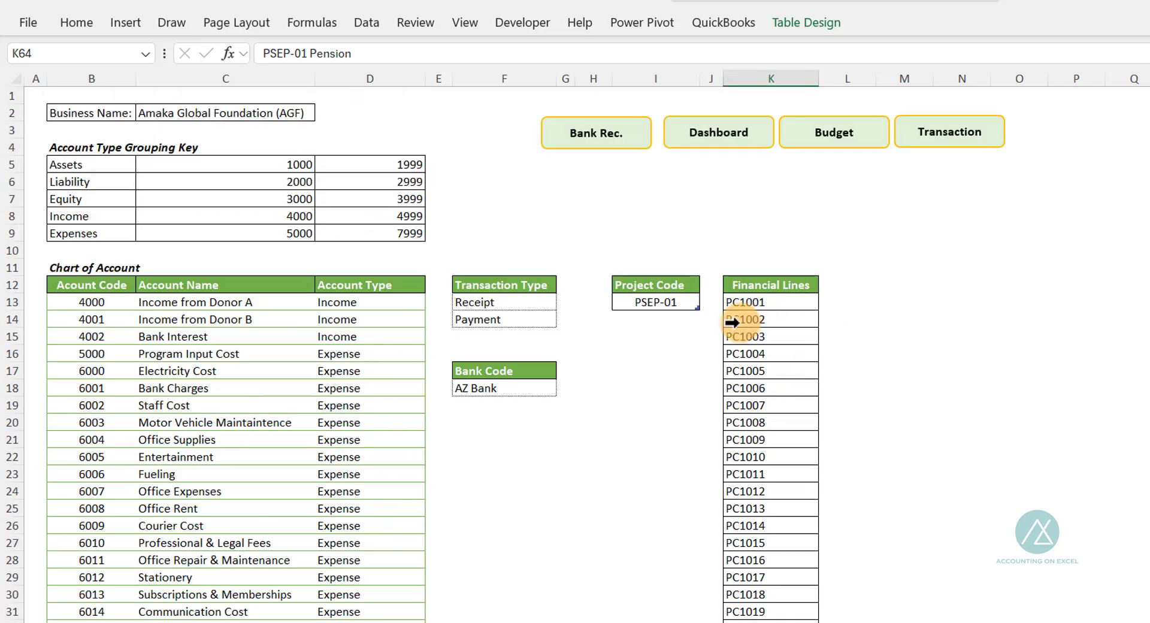
Examine the tax and pension payable accounts at the end of the Chart of Account.
{"action": "scroll", "coordinate": [756, 429], "scroll_direction": "down", "scroll_amount": 4}
{"action": "scroll", "coordinate": [756, 429], "scroll_direction": "down", "scroll_amount": 7}
{"action": "scroll", "coordinate": [756, 539], "scroll_direction": "down", "scroll_amount": 1}
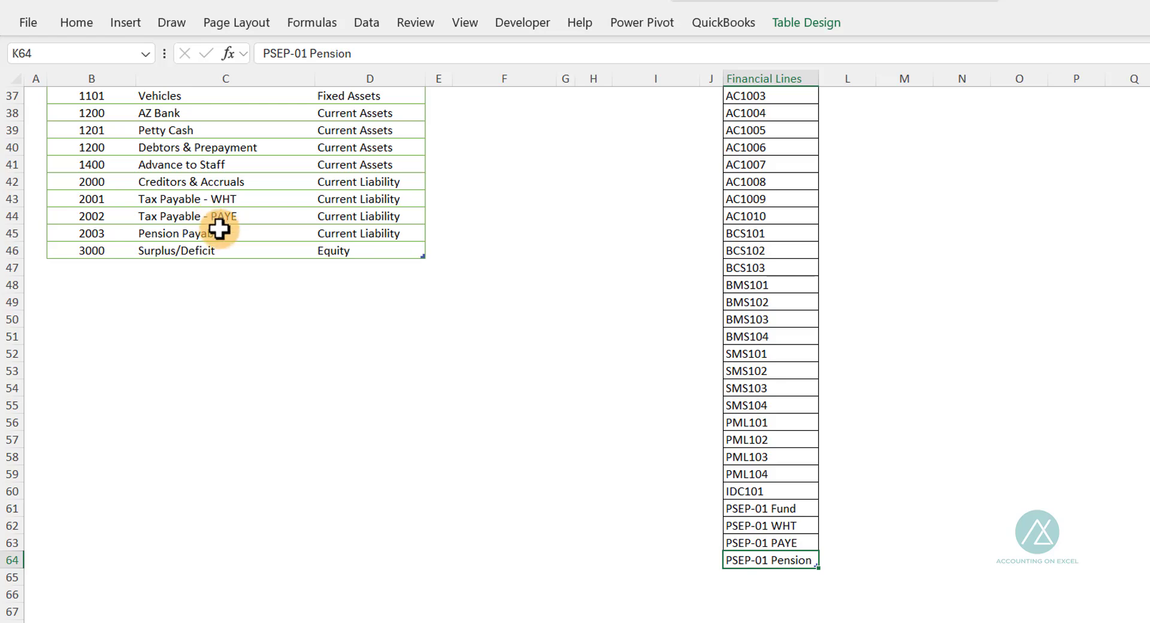
{"action": "scroll", "coordinate": [649, 349], "scroll_direction": "up", "scroll_amount": 12}
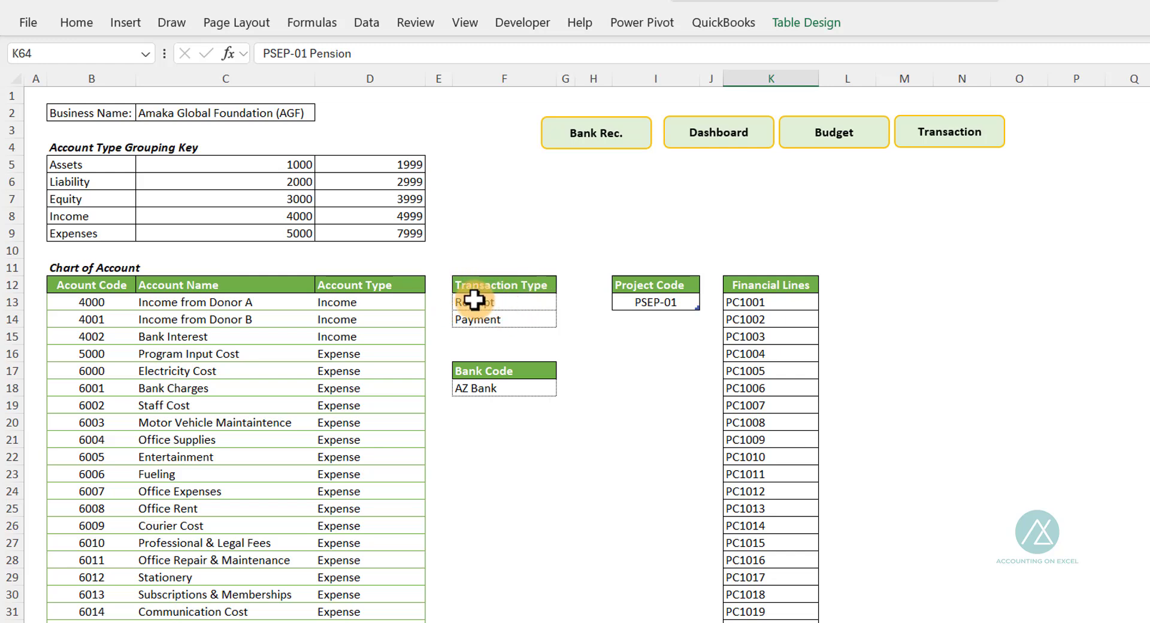
Compare the SetUp sheet's Transaction Type list with the choices offered in cell H5 of the Transaction sheet, and return to SetUp.
{"action": "left_click_drag", "start_coordinate": [472, 300], "coordinate": [479, 322]}
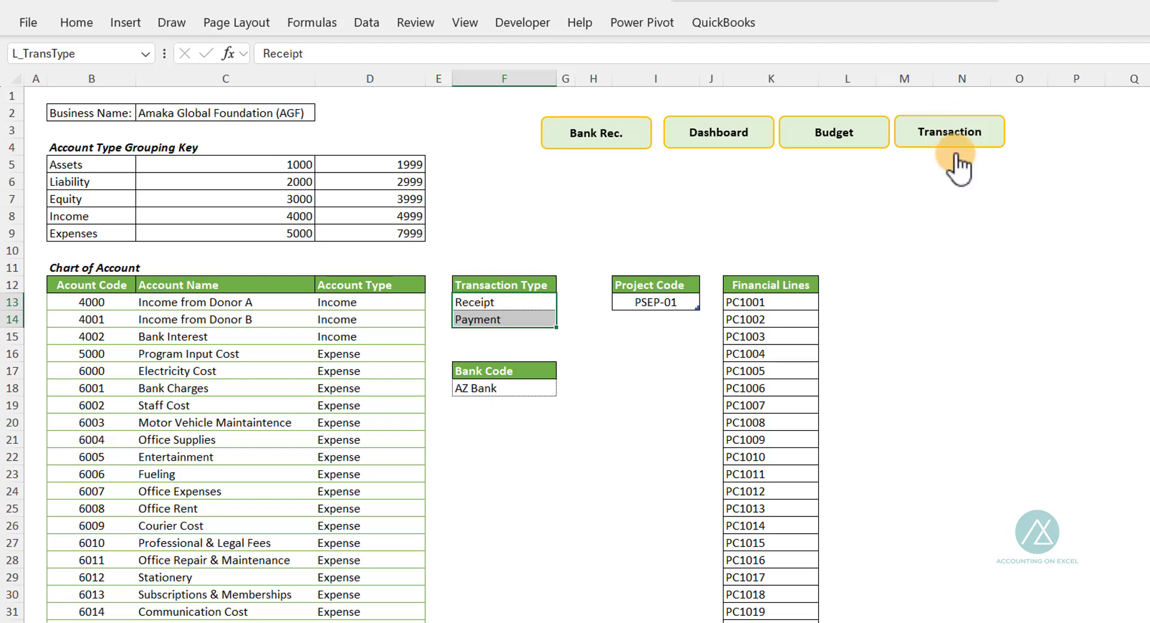
{"action": "left_click", "coordinate": [625, 301]}
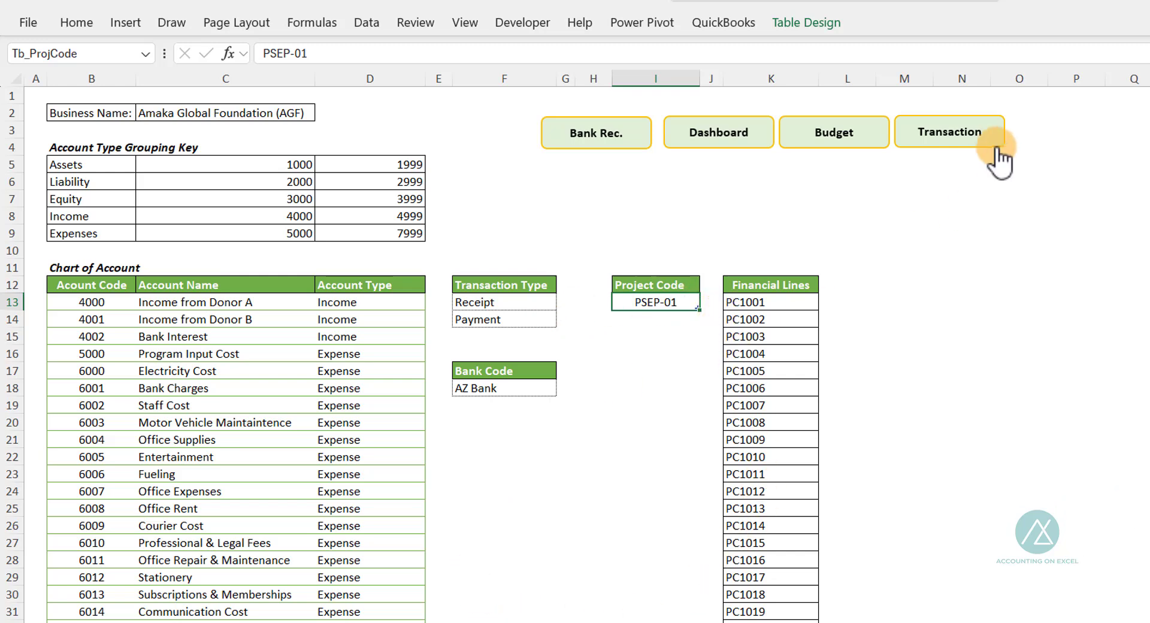
{"action": "left_click", "coordinate": [951, 135]}
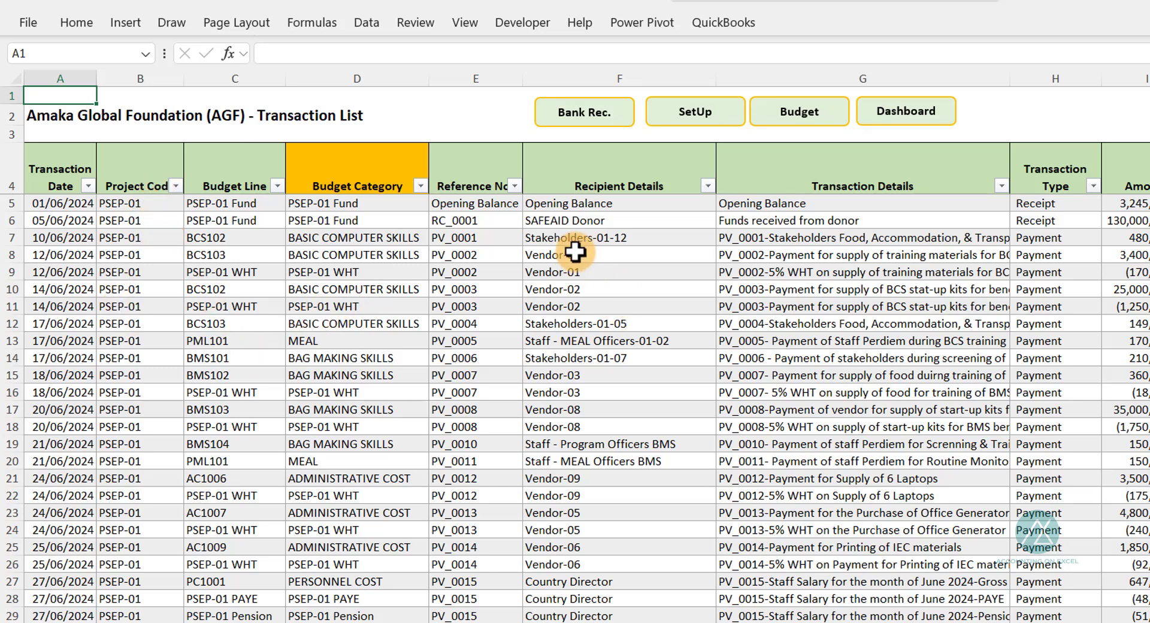
{"action": "left_click", "coordinate": [1039, 204]}
{"action": "left_click", "coordinate": [1108, 203]}
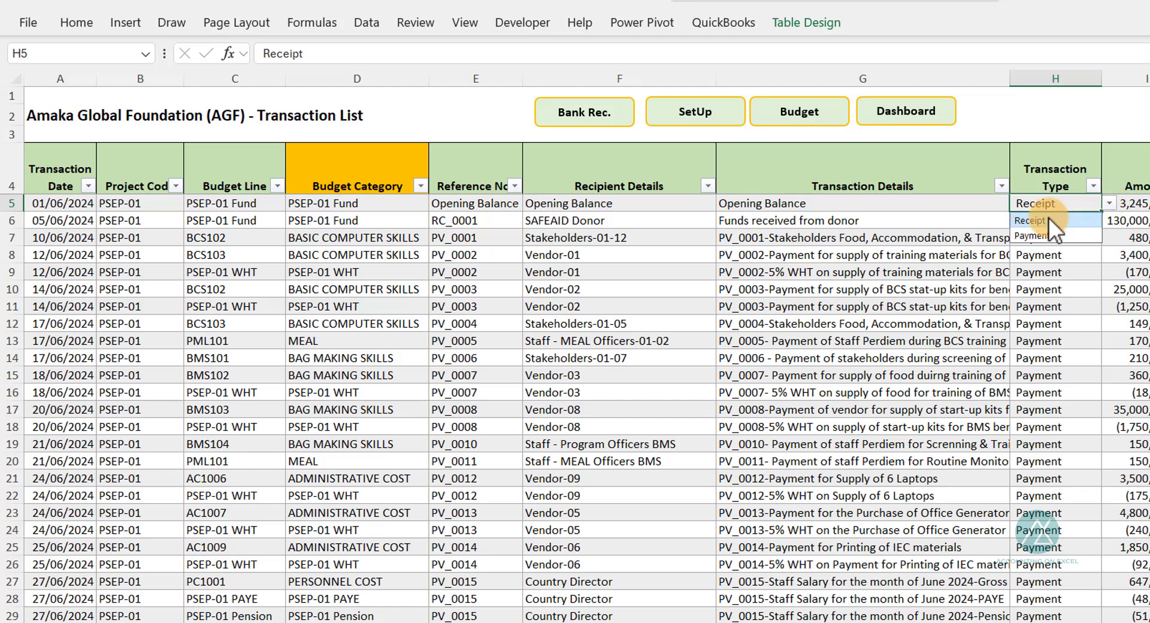
{"action": "left_click", "coordinate": [708, 117]}
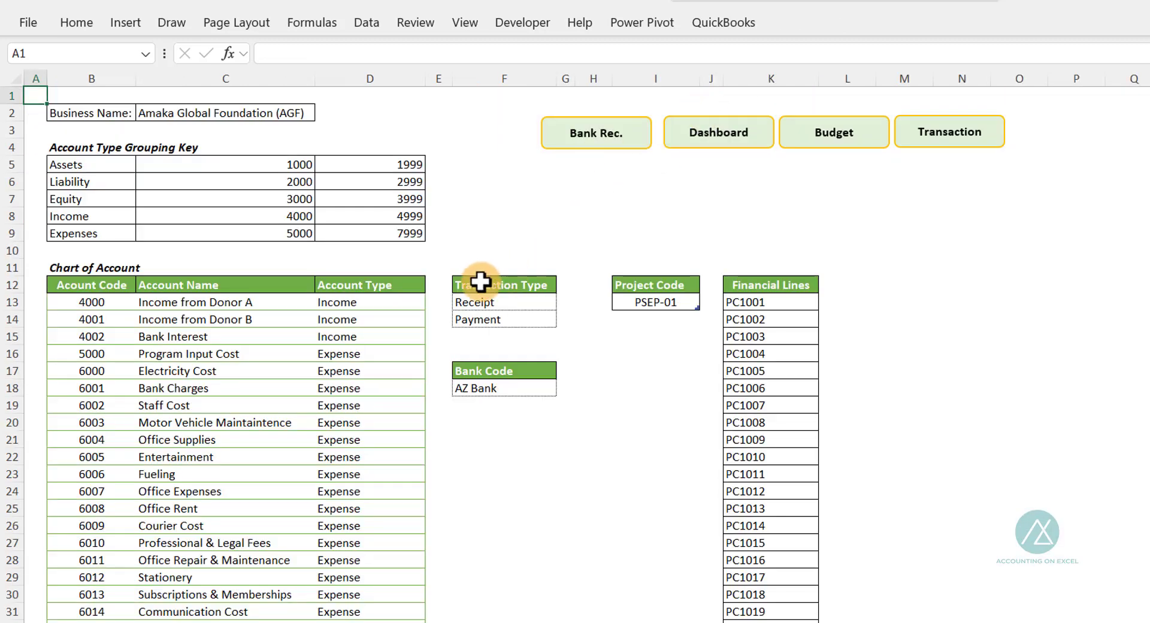
{"action": "left_click_drag", "start_coordinate": [479, 303], "coordinate": [484, 315]}
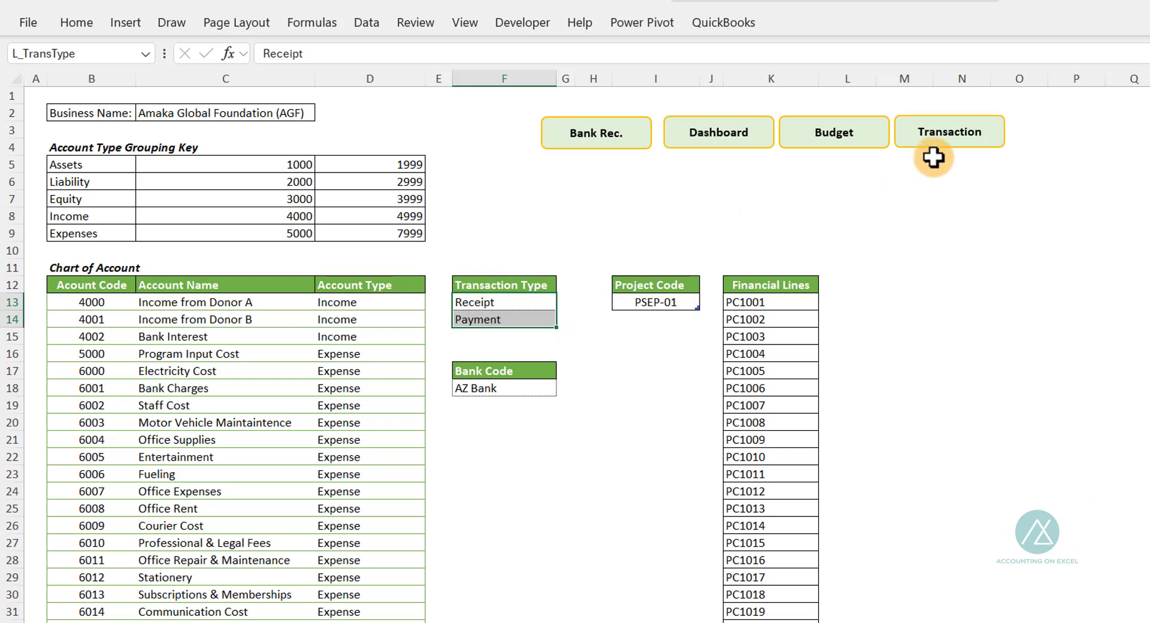
{"action": "left_click", "coordinate": [946, 136]}
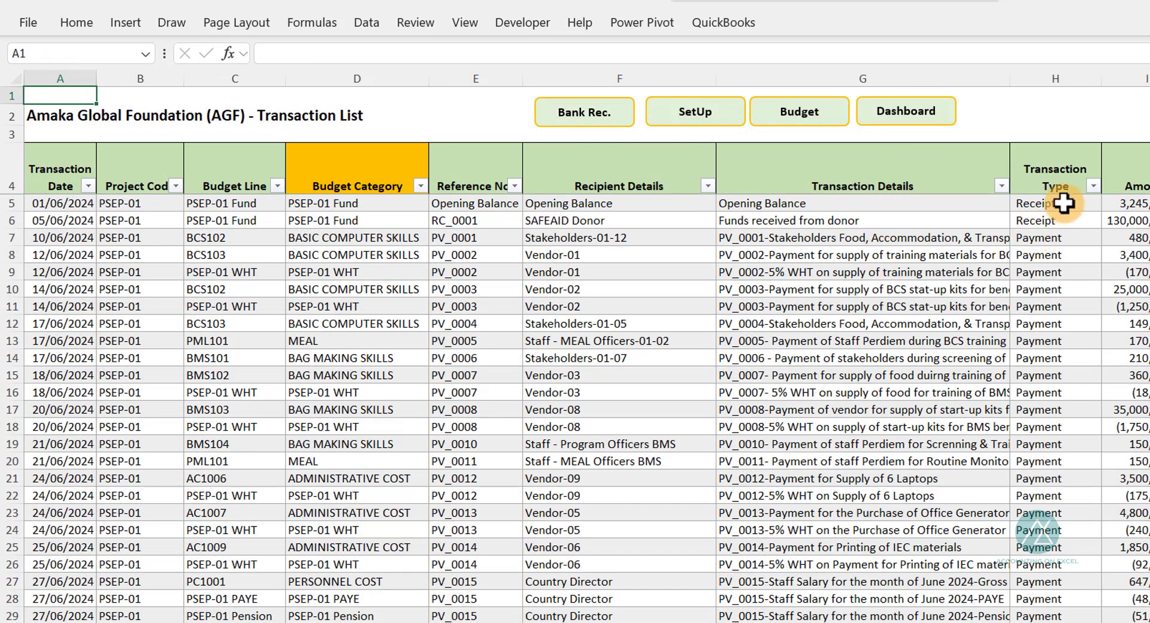
{"action": "left_click", "coordinate": [719, 121]}
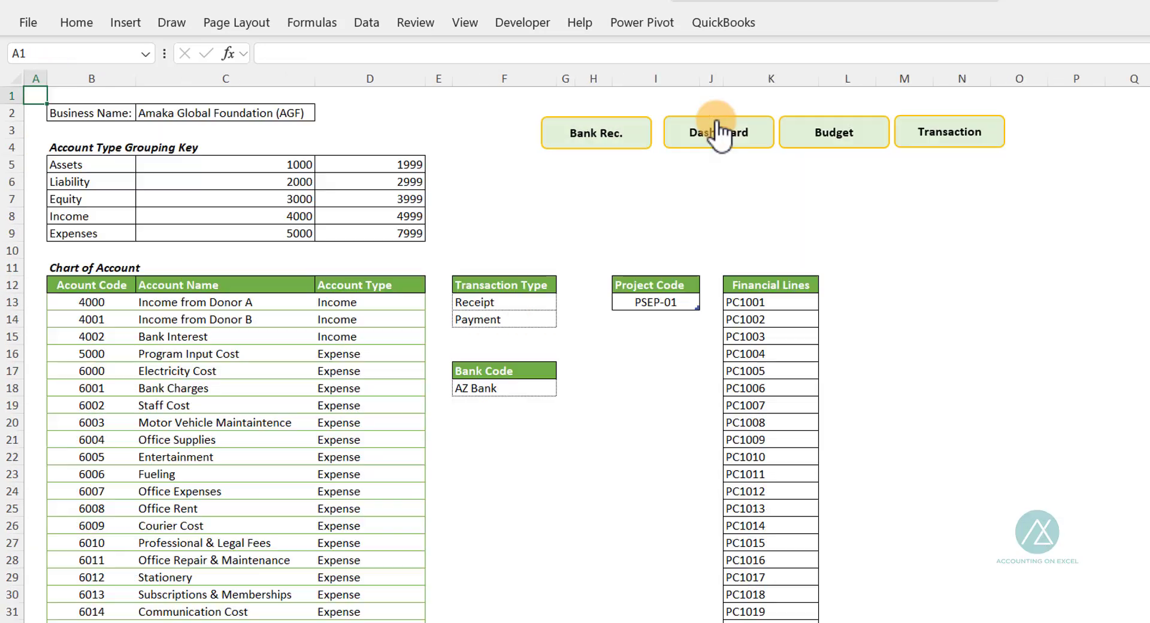
Compare the SetUp sheet's Bank Code entry with the Bank Code column of the Transaction sheet, and return to SetUp.
{"action": "left_click", "coordinate": [467, 388]}
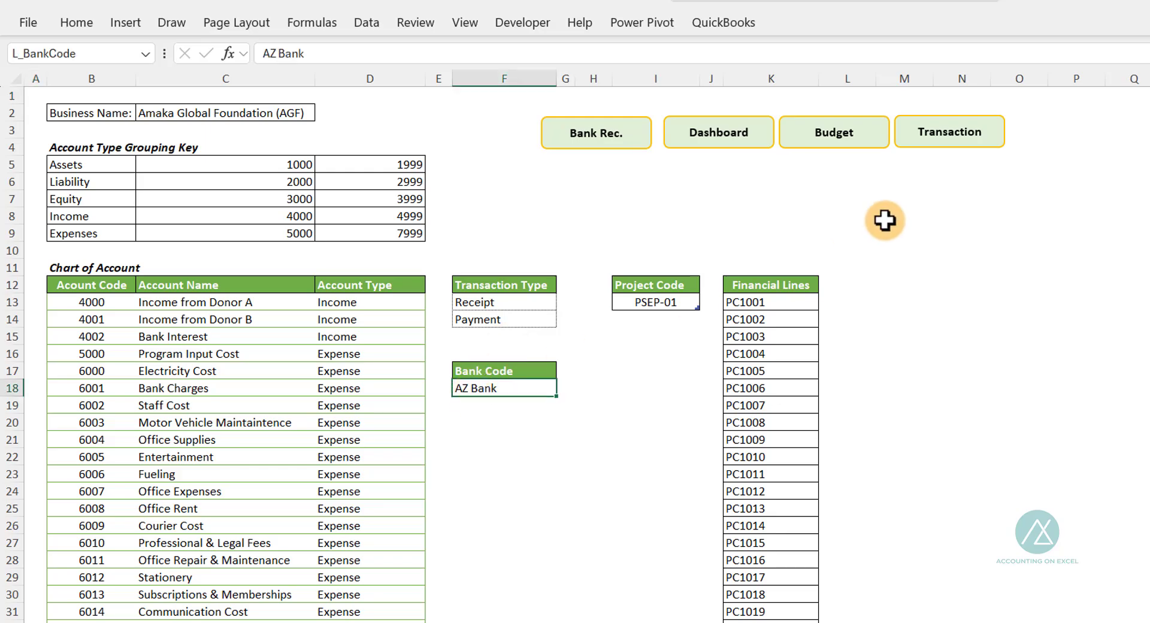
{"action": "left_click", "coordinate": [937, 135]}
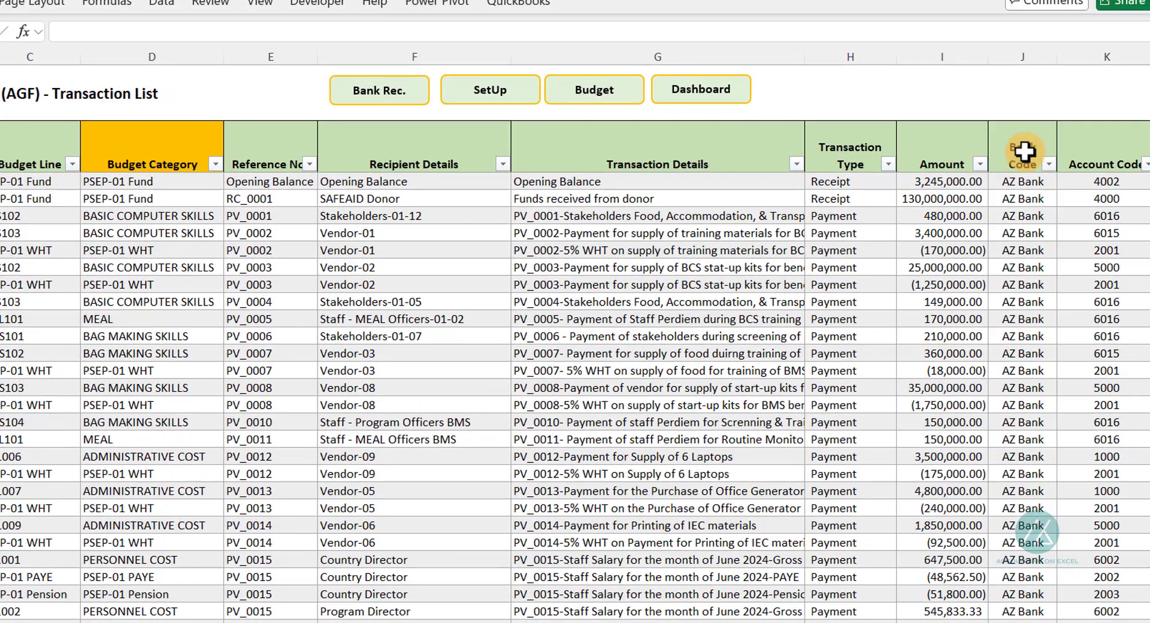
{"action": "left_click", "coordinate": [1018, 182]}
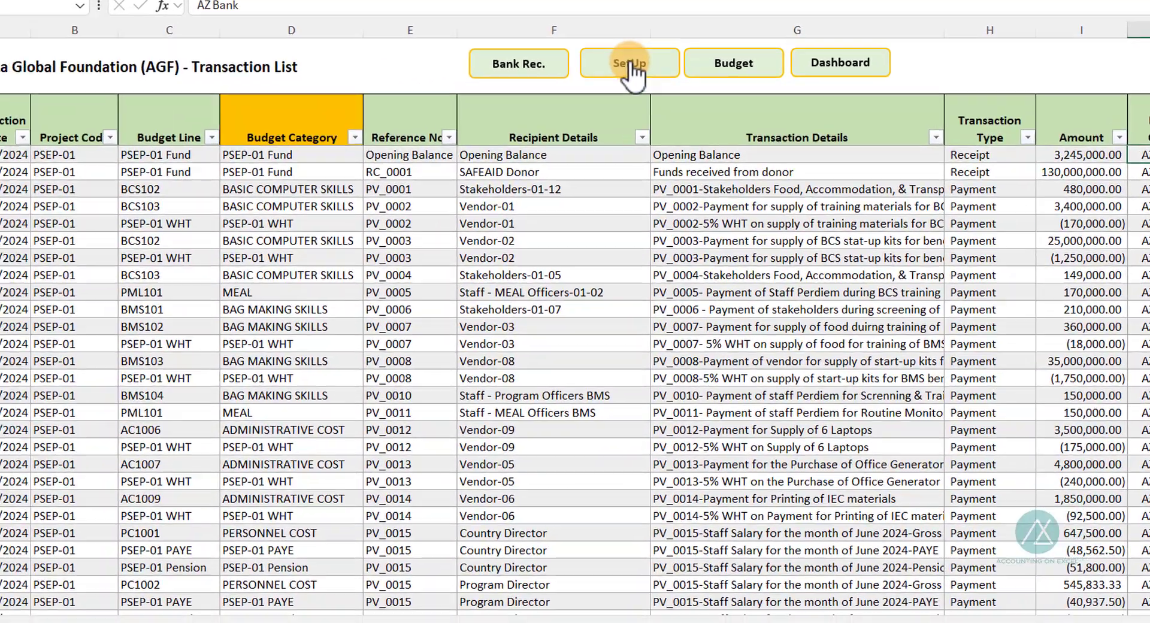
{"action": "left_click", "coordinate": [490, 91]}
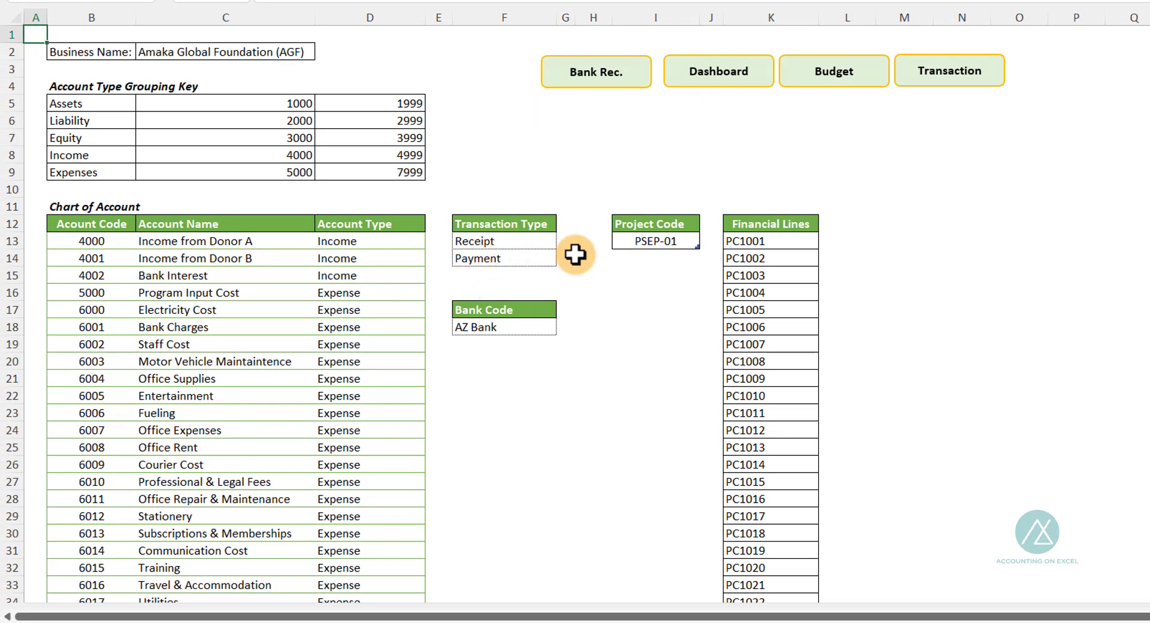